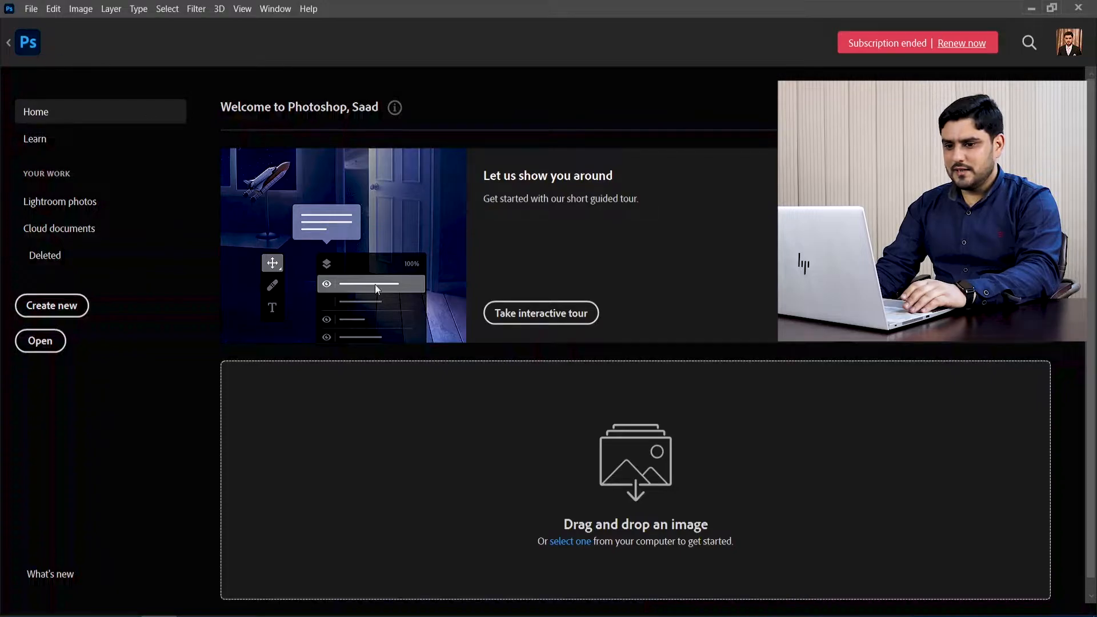
Step: Leave the home screen for the open Untitled-1 document and view the tools grouped with the Move tool
click(28, 42)
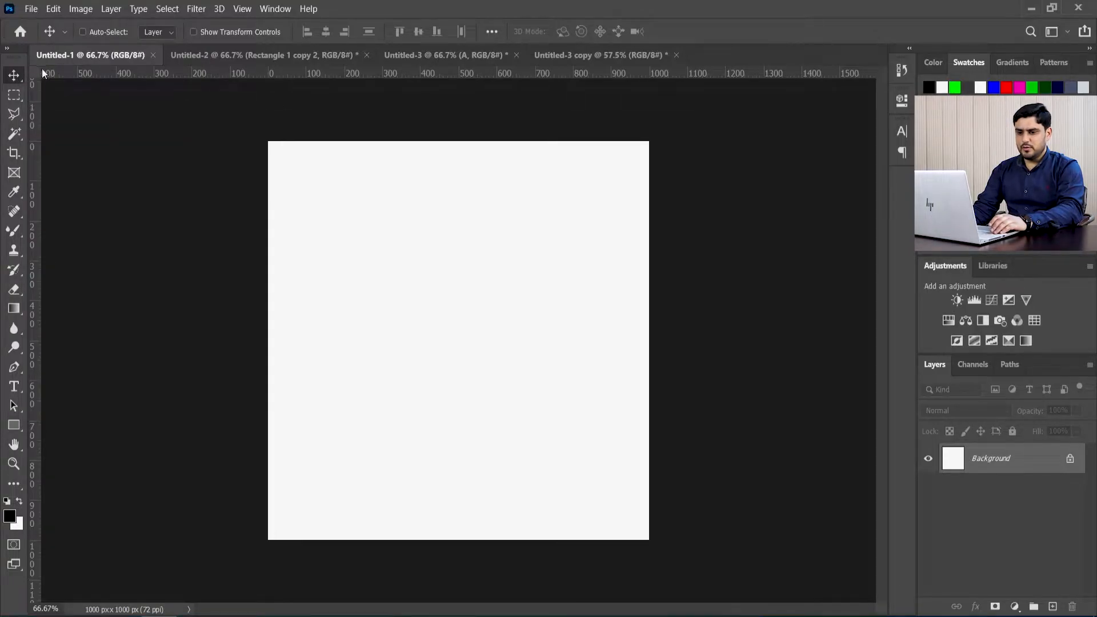
right_click(17, 81)
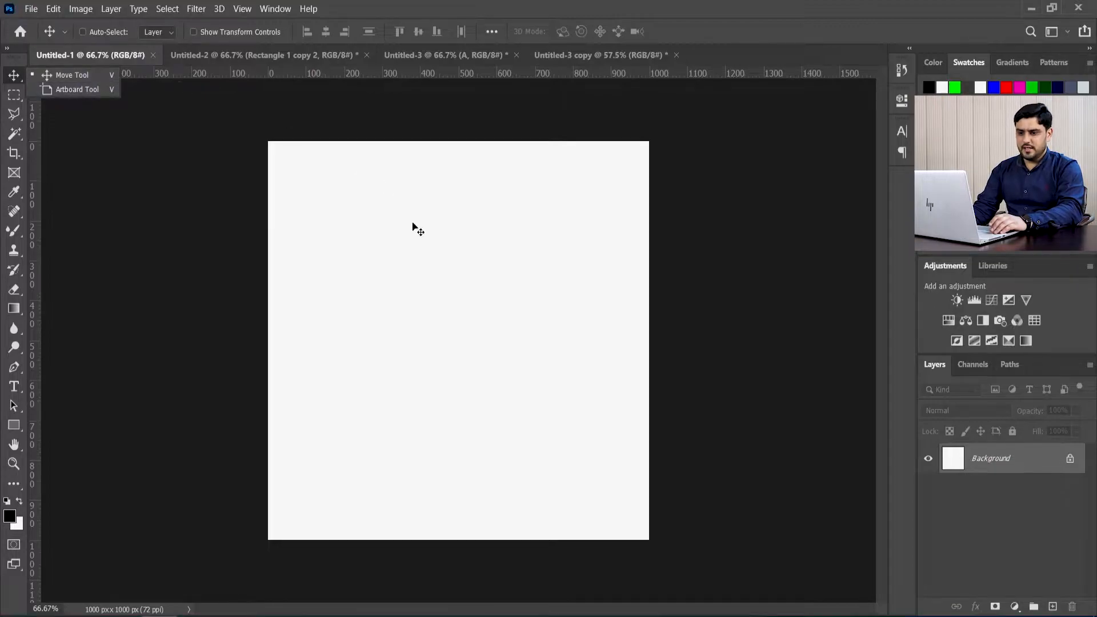
click(14, 328)
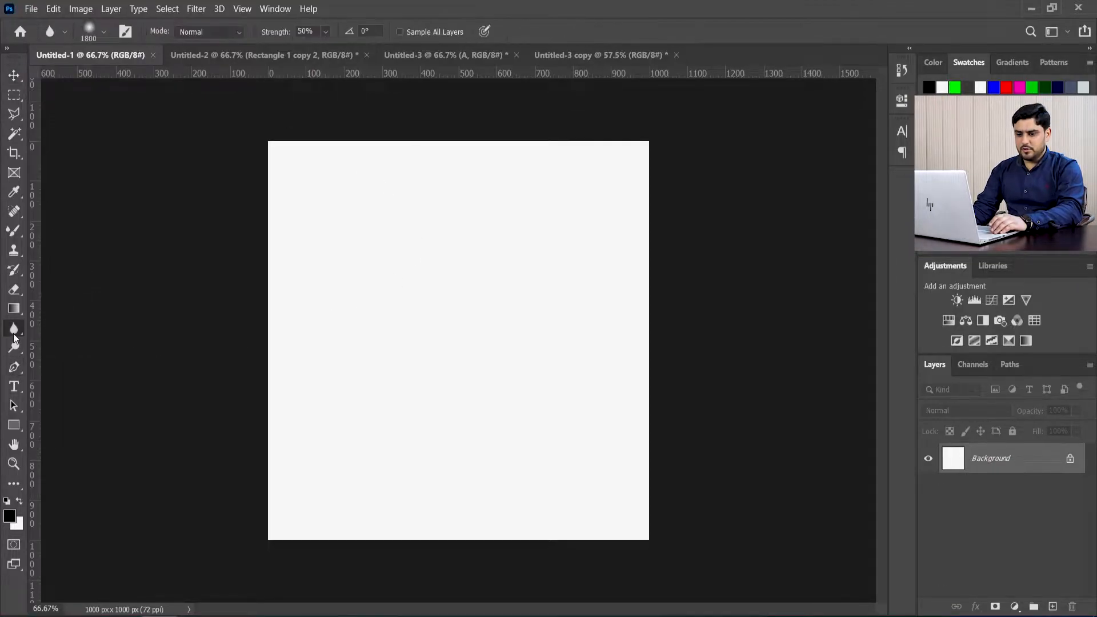
key(v)
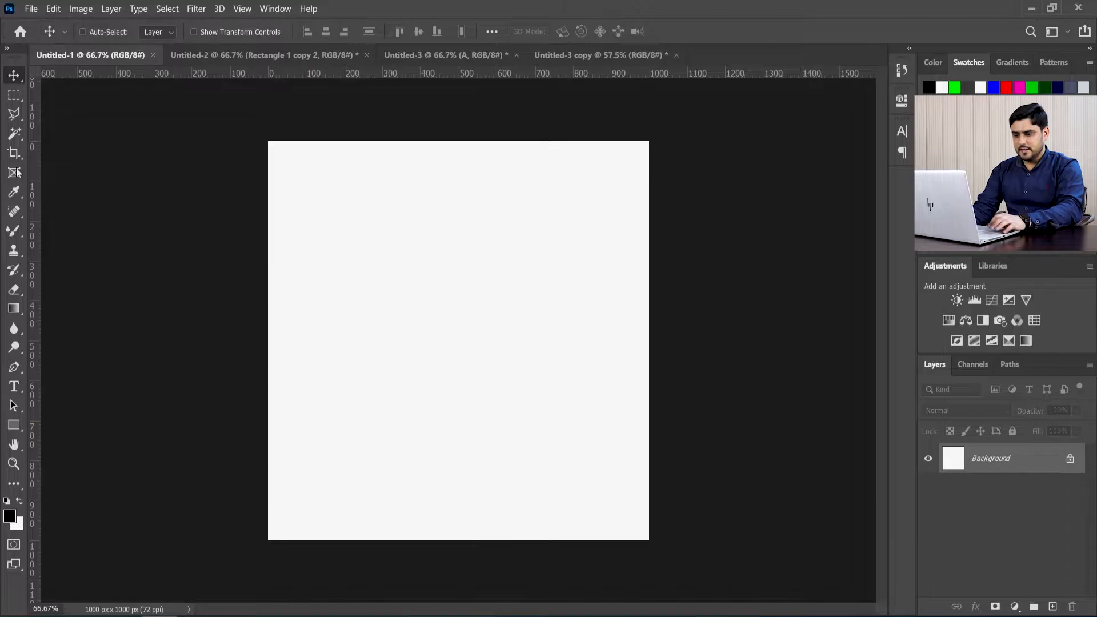
Step: Review the Move tool's group, switching to the Artboard tool and back to the Move tool
right_click(15, 78)
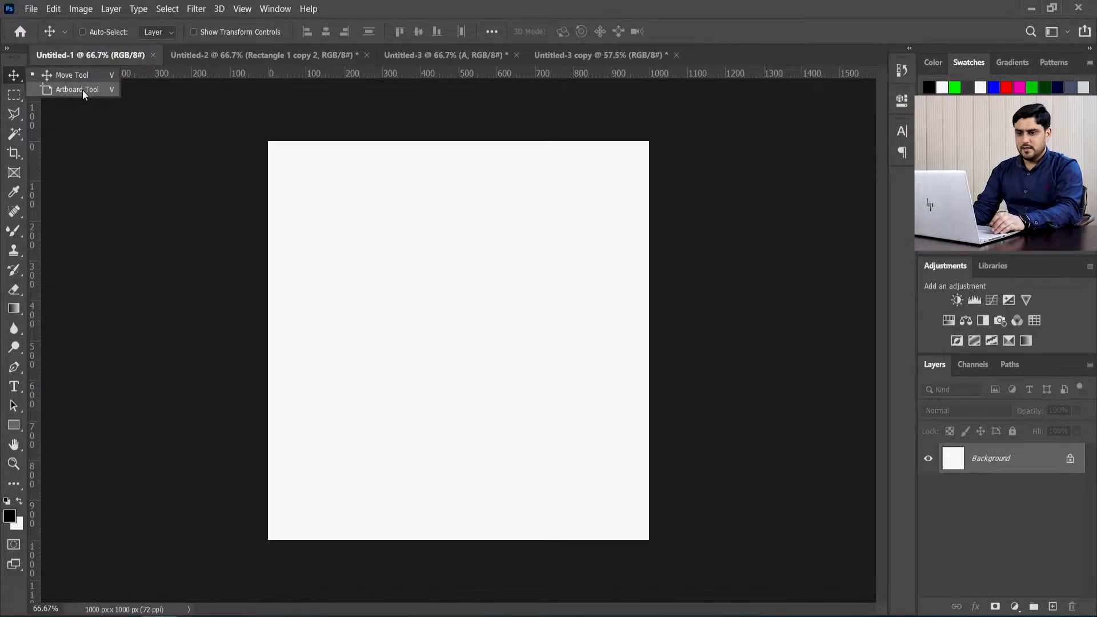
click(295, 263)
key(shift+v)
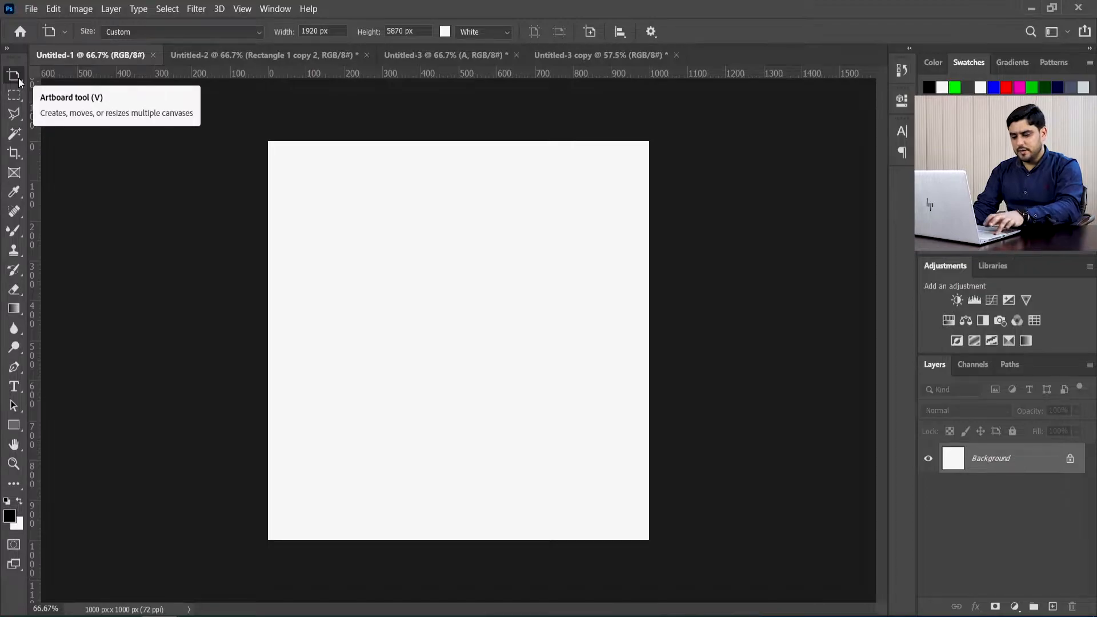
key(shift+v)
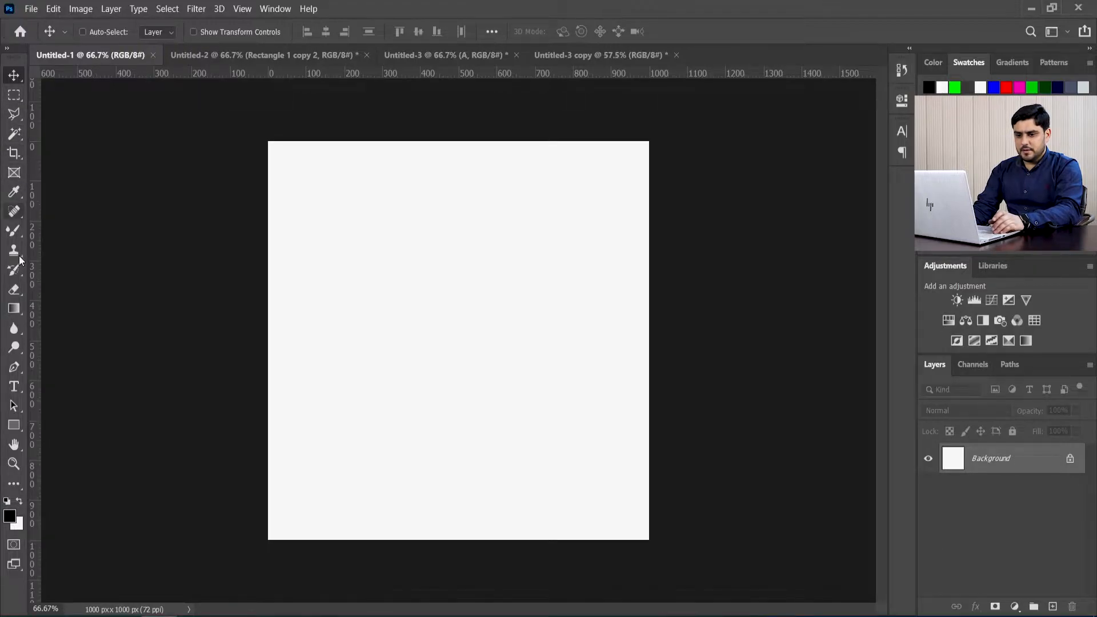
Step: View the selection tools grouped with the Magic Wand tool and return to the Move tool
click(21, 140)
right_click(21, 140)
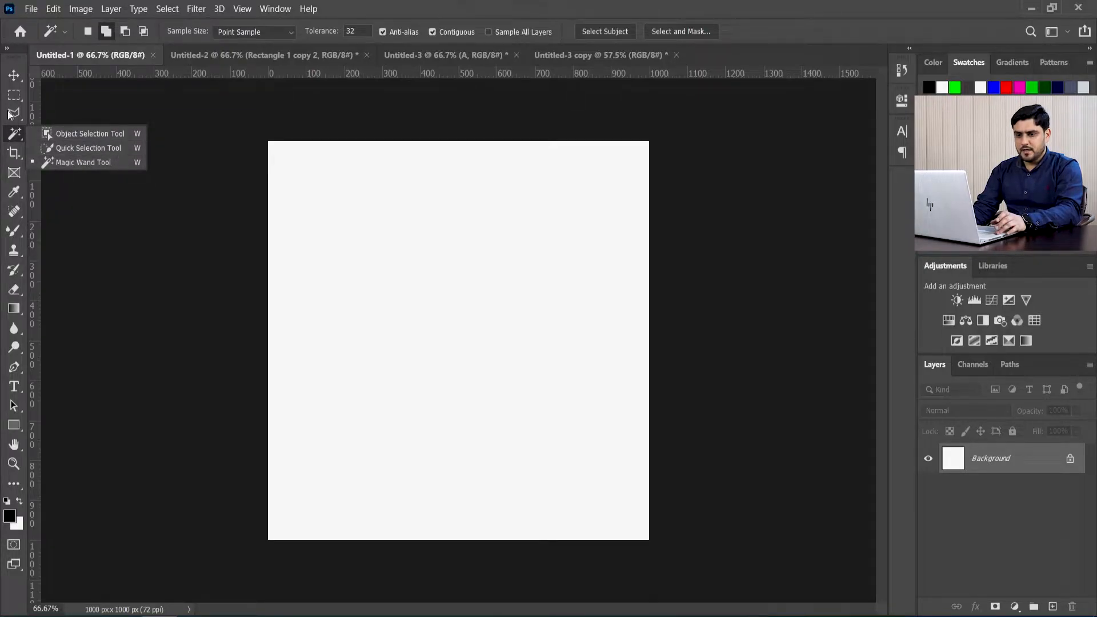
click(14, 75)
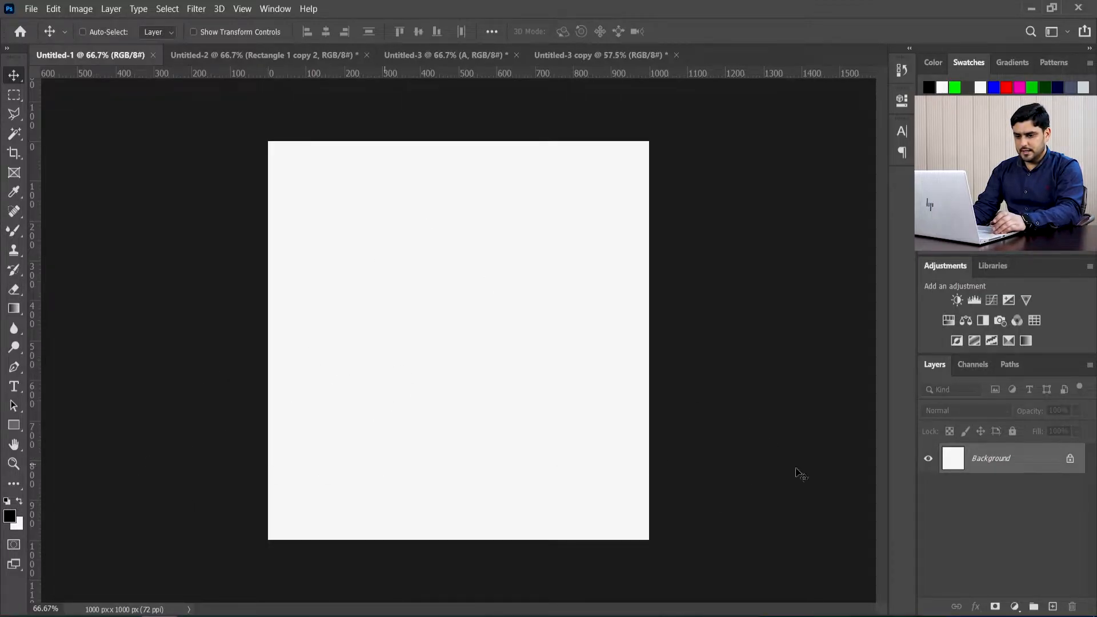
Step: Draw a rectangle about 222 × 174 px in the upper left part of the canvas and fill it with bright green
click(14, 428)
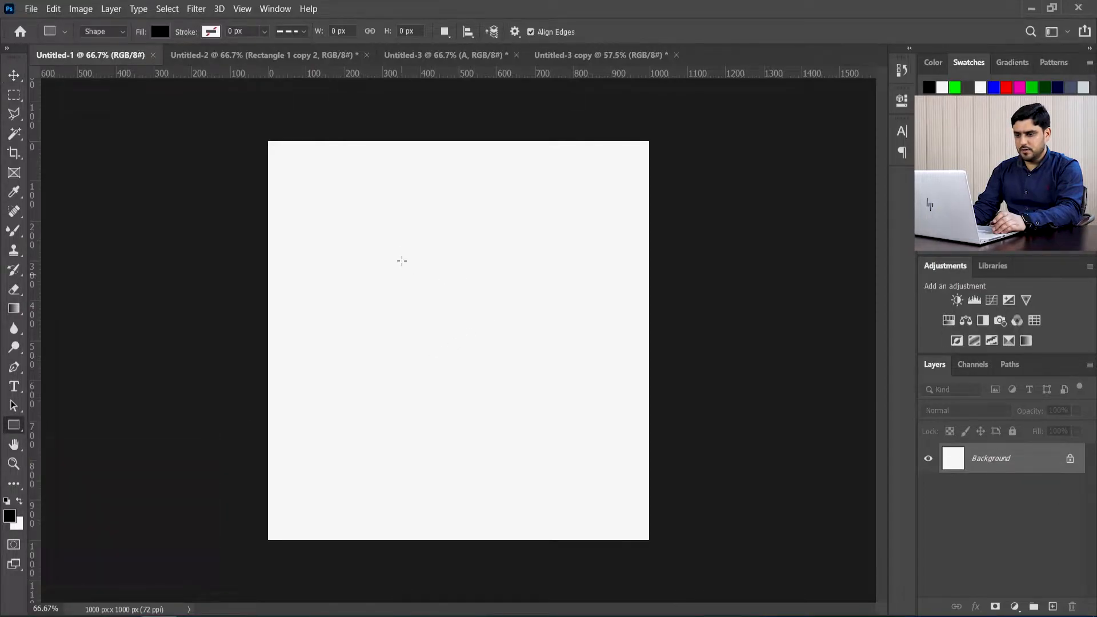
drag(362, 207, 446, 276)
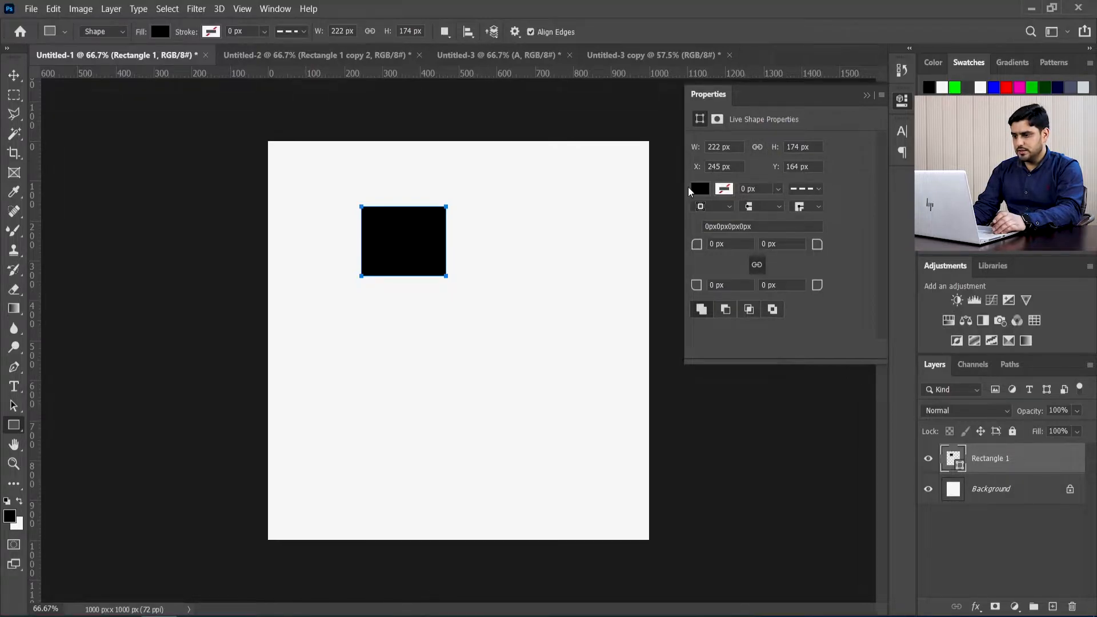
click(702, 191)
click(727, 268)
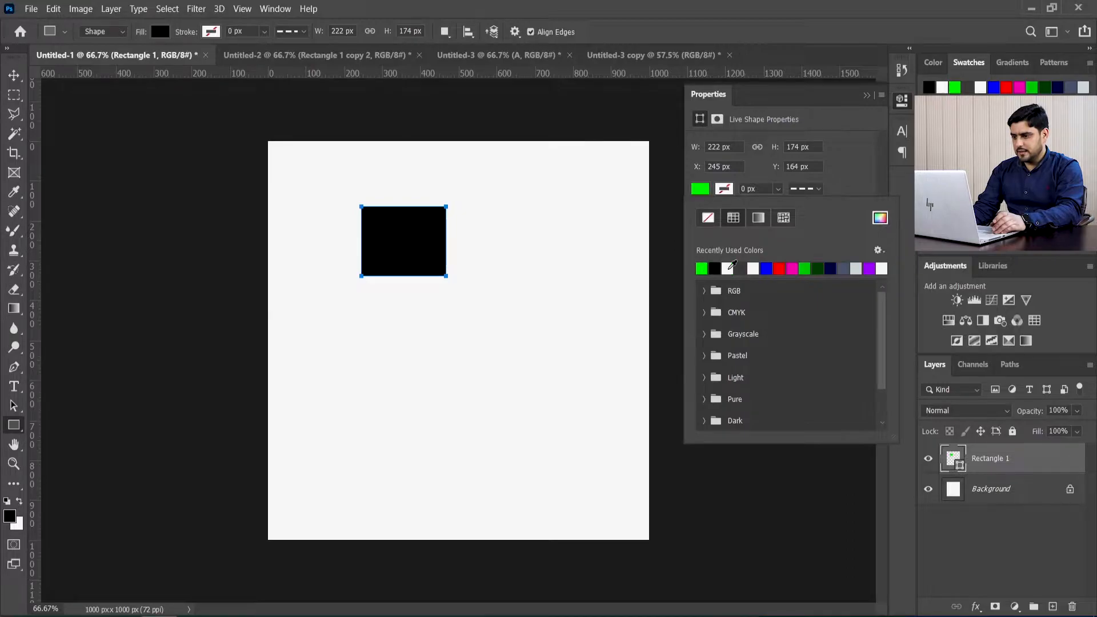
click(848, 173)
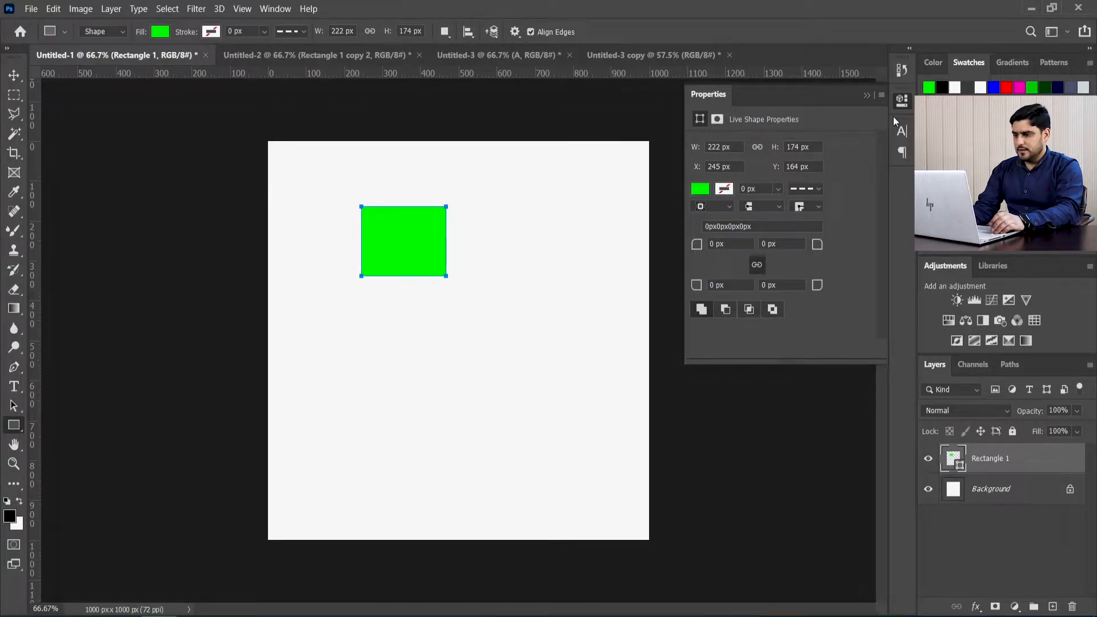
click(901, 102)
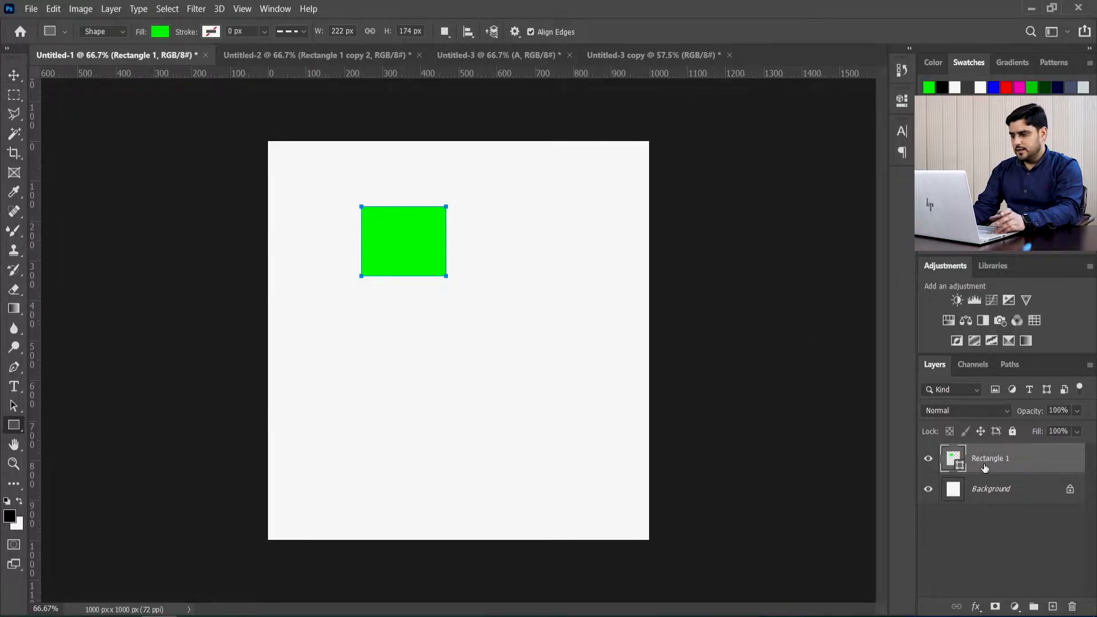
Step: Move the green rectangle off the canvas and back to its horizontal centre in the upper half, and toggle its layer's visibility off and on
click(14, 75)
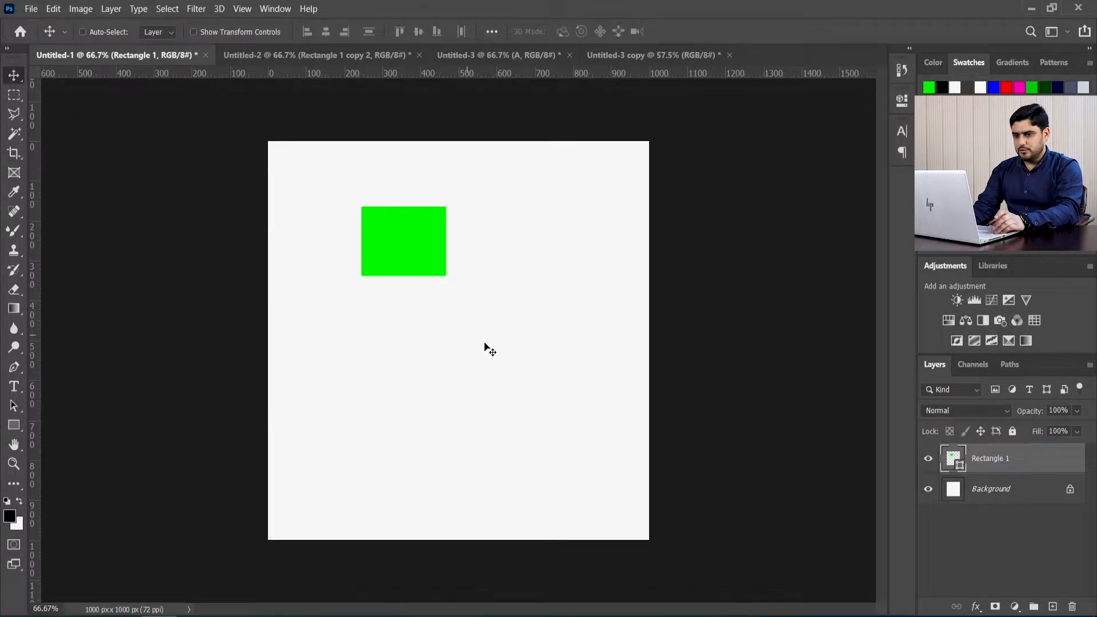
drag(430, 259, 811, 289)
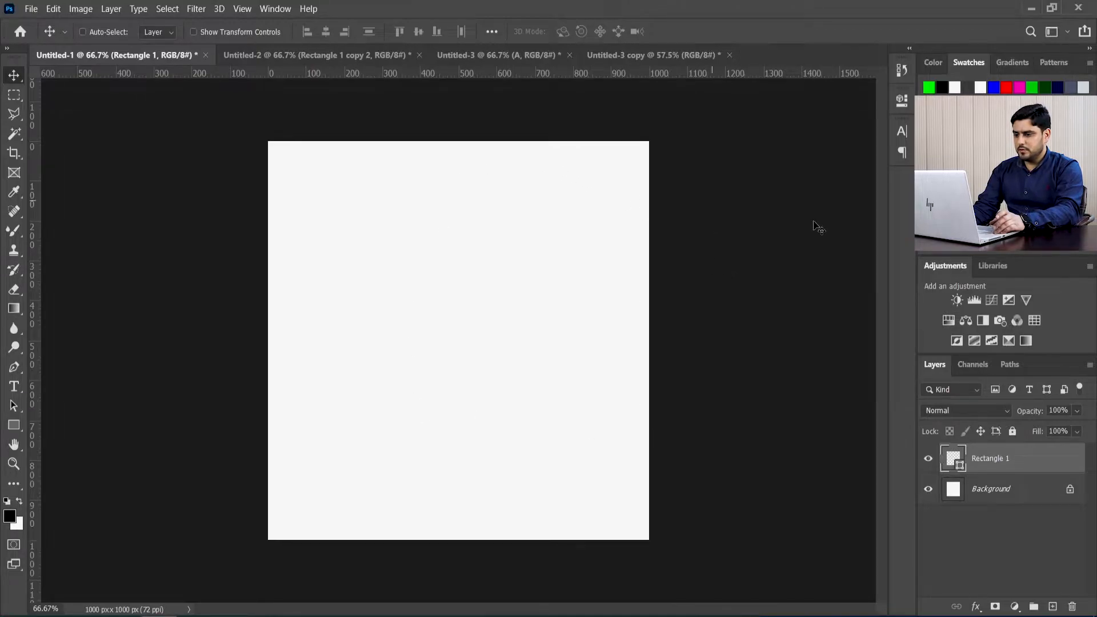
drag(767, 289, 400, 298)
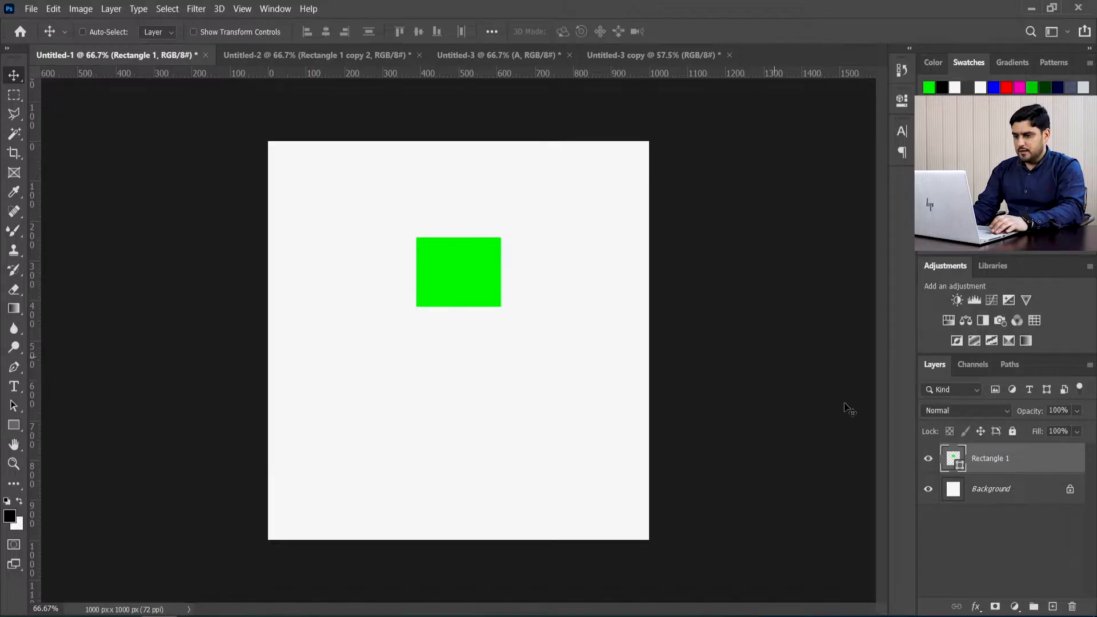
click(930, 460)
click(930, 459)
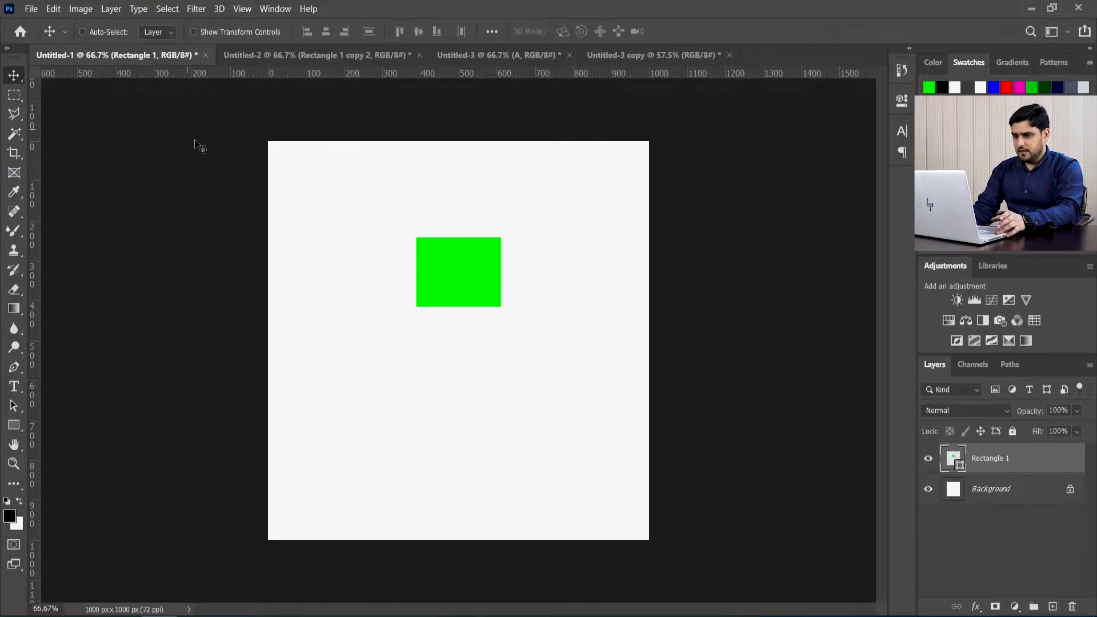
Step: Draw a circle about 214 px in diameter below the green rectangle and fill it with red
click(14, 425)
click(78, 452)
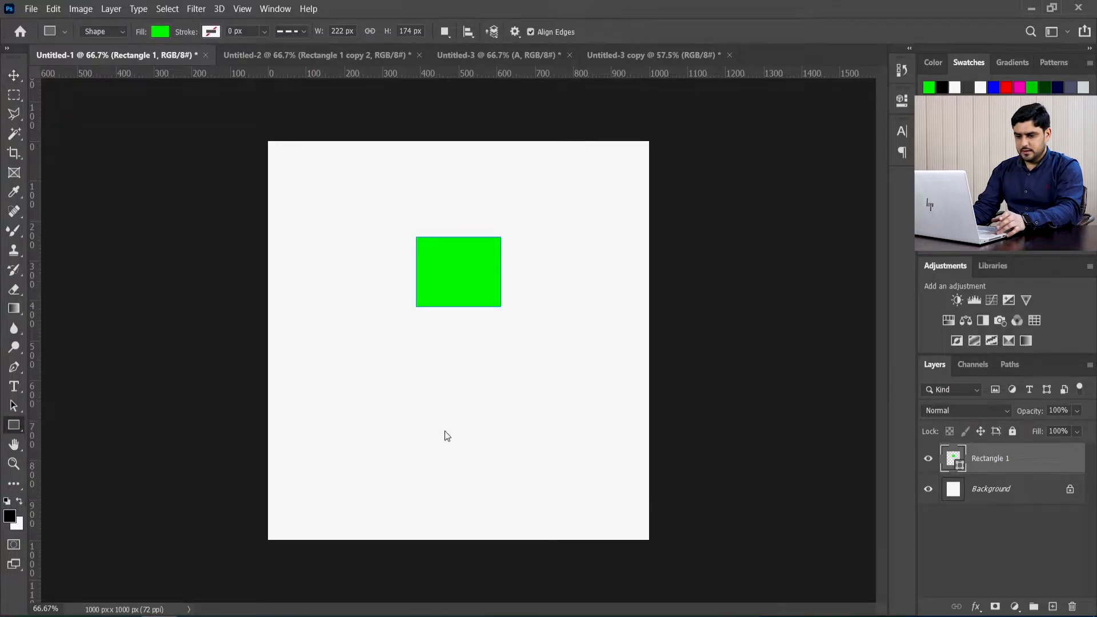
drag(419, 351, 518, 437)
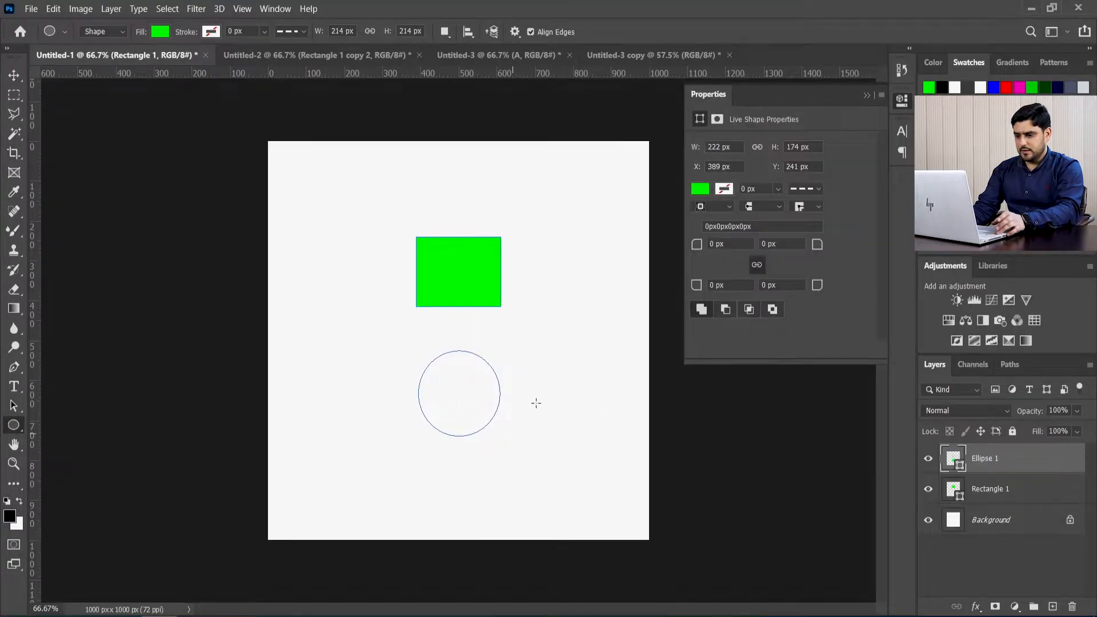
click(705, 218)
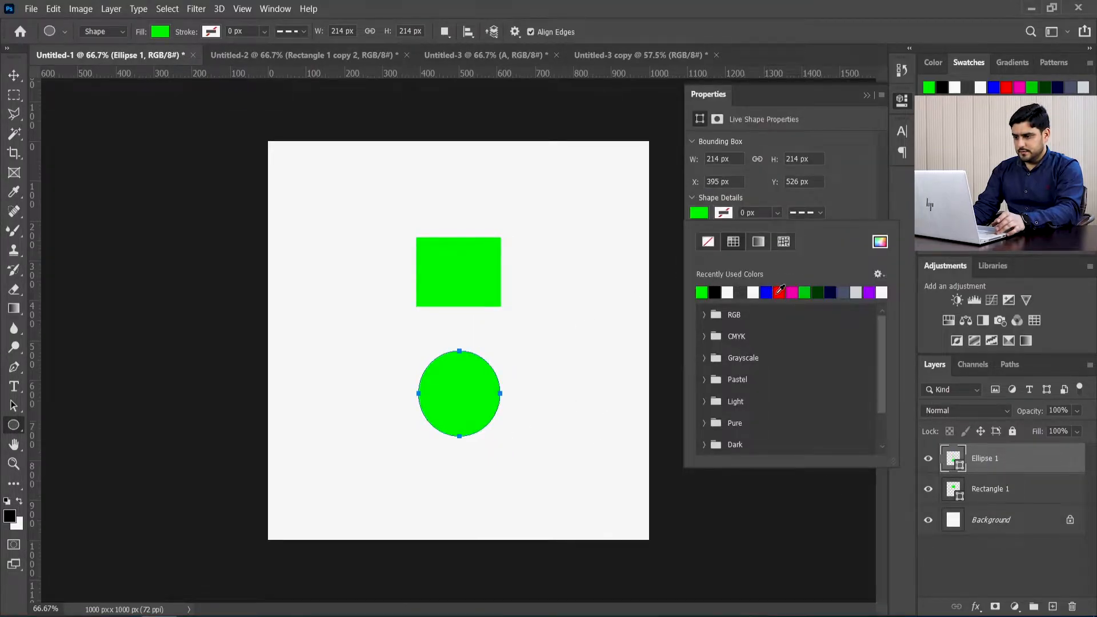
click(779, 292)
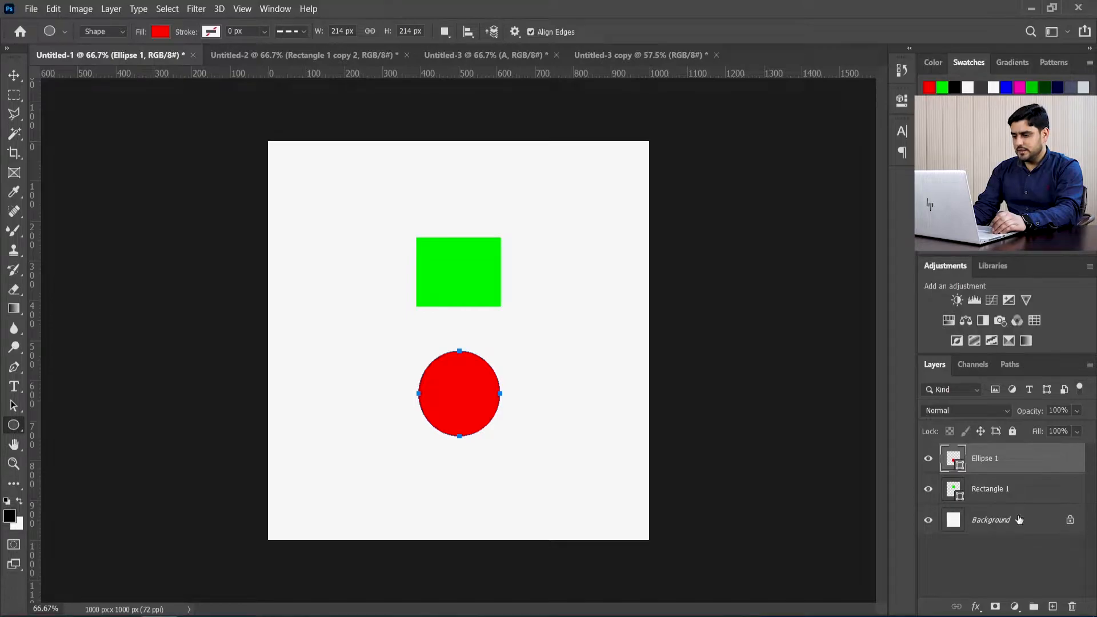
Step: Lock all properties of the Rectangle 1 layer and try to move the green rectangle on the canvas
click(1025, 489)
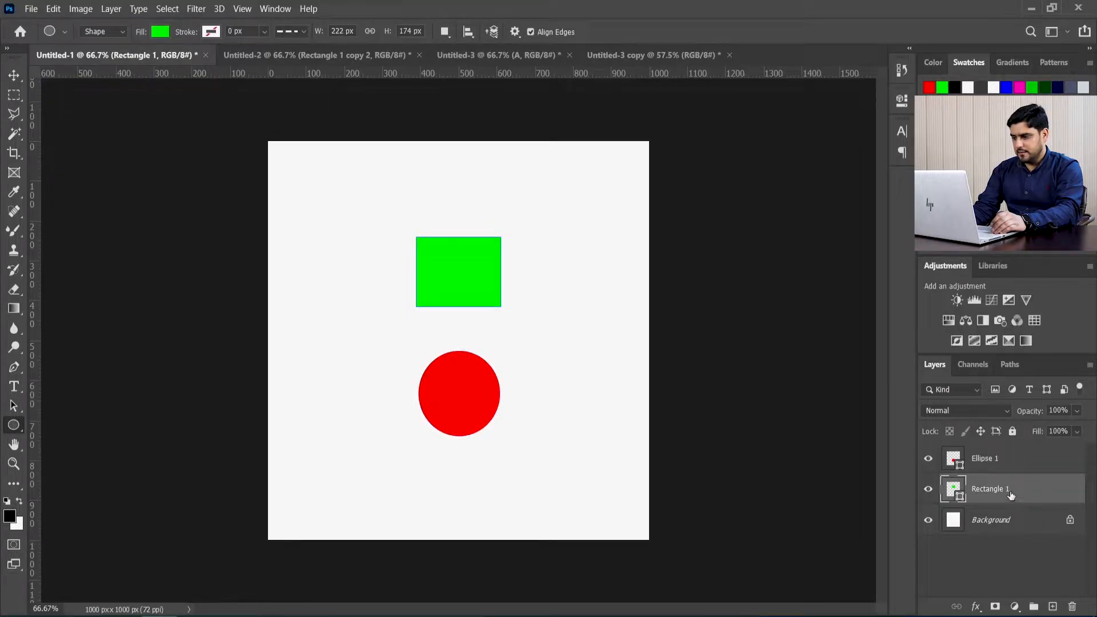
click(1012, 432)
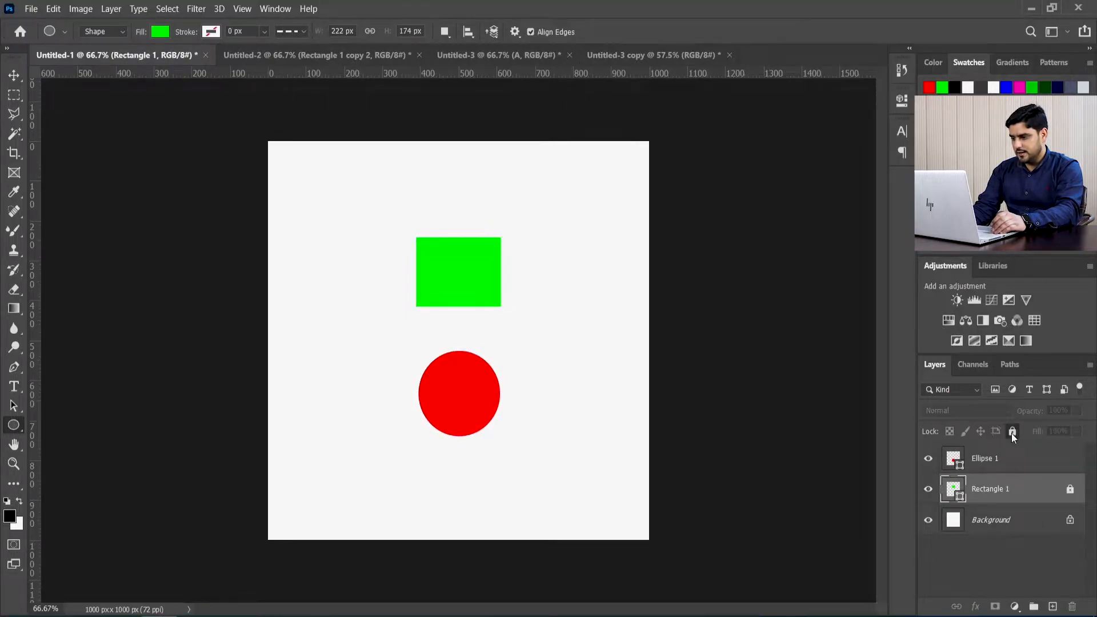
click(14, 74)
drag(474, 263, 343, 258)
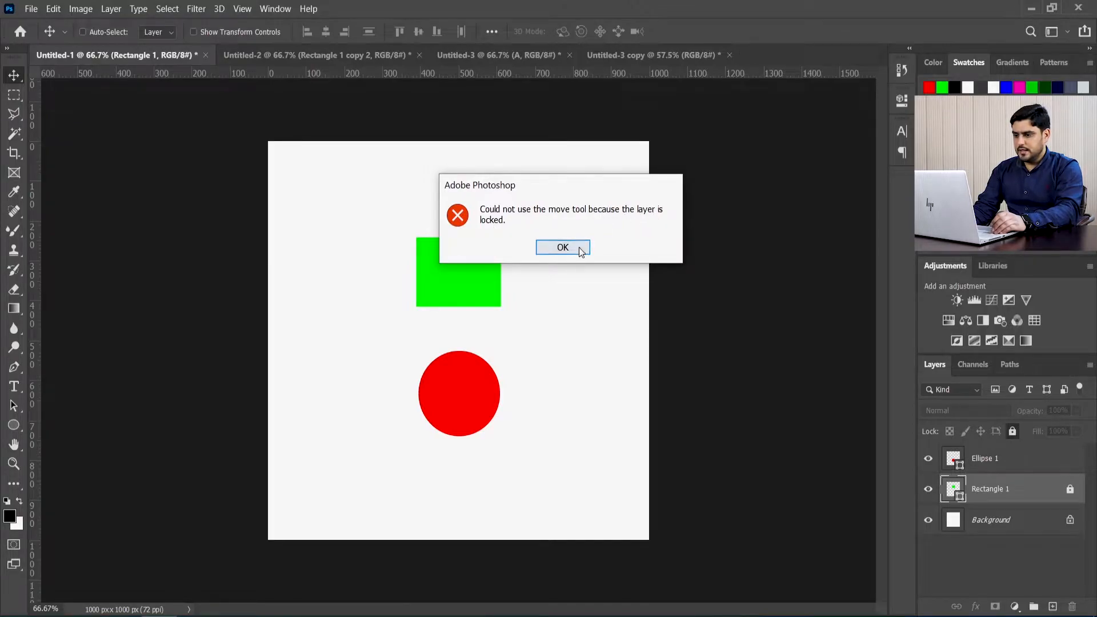
click(562, 248)
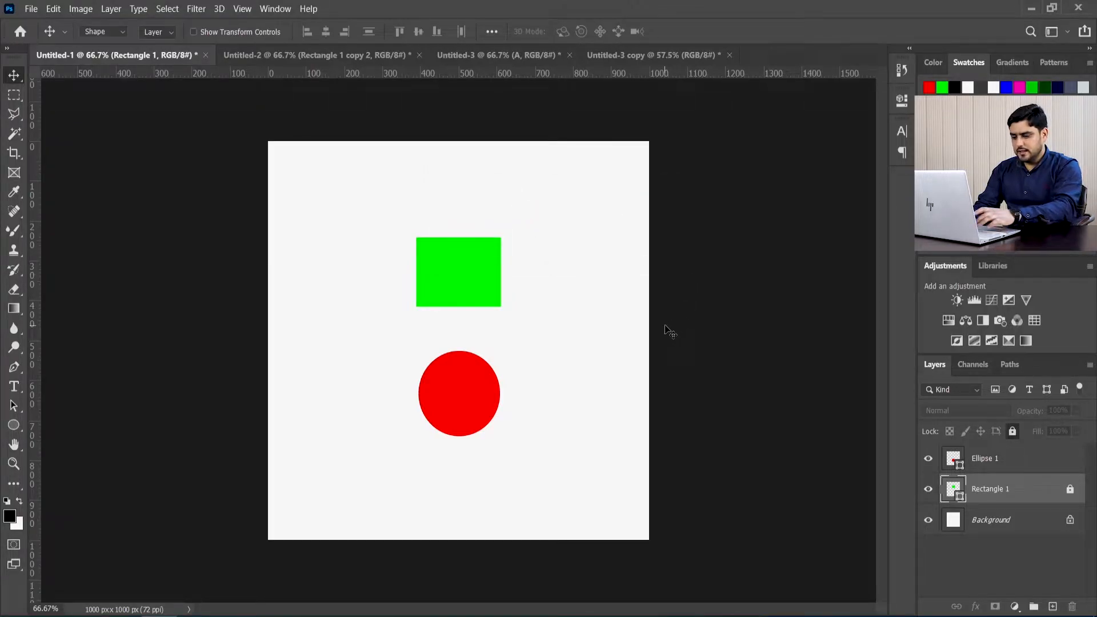
Step: Unlock the Rectangle 1 layer and move the green rectangle to the upper left area of the canvas
key(u)
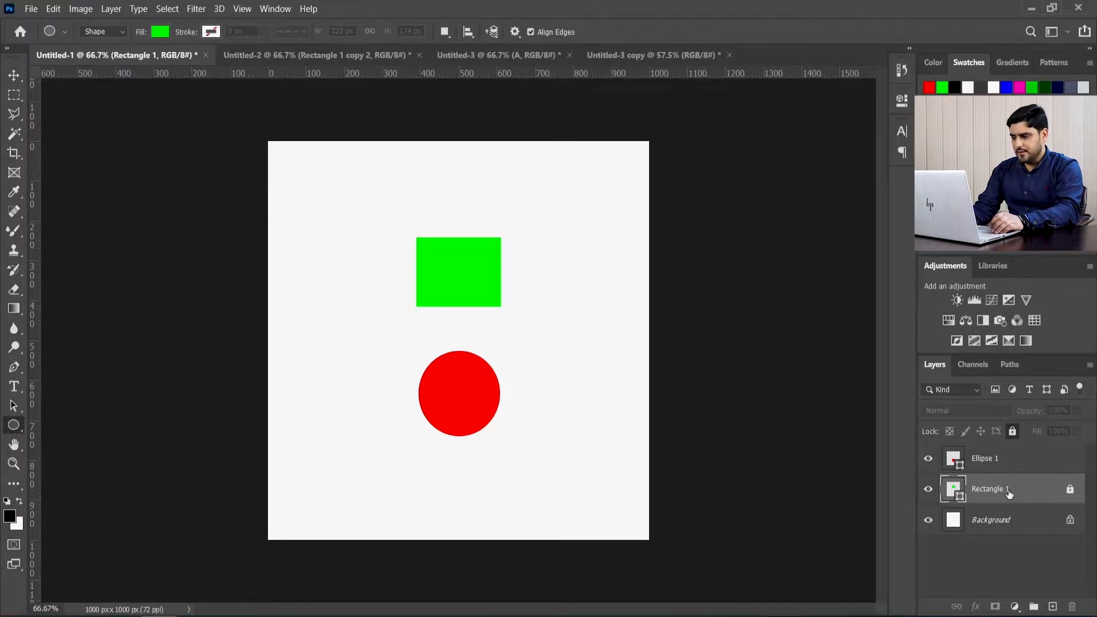
click(1011, 429)
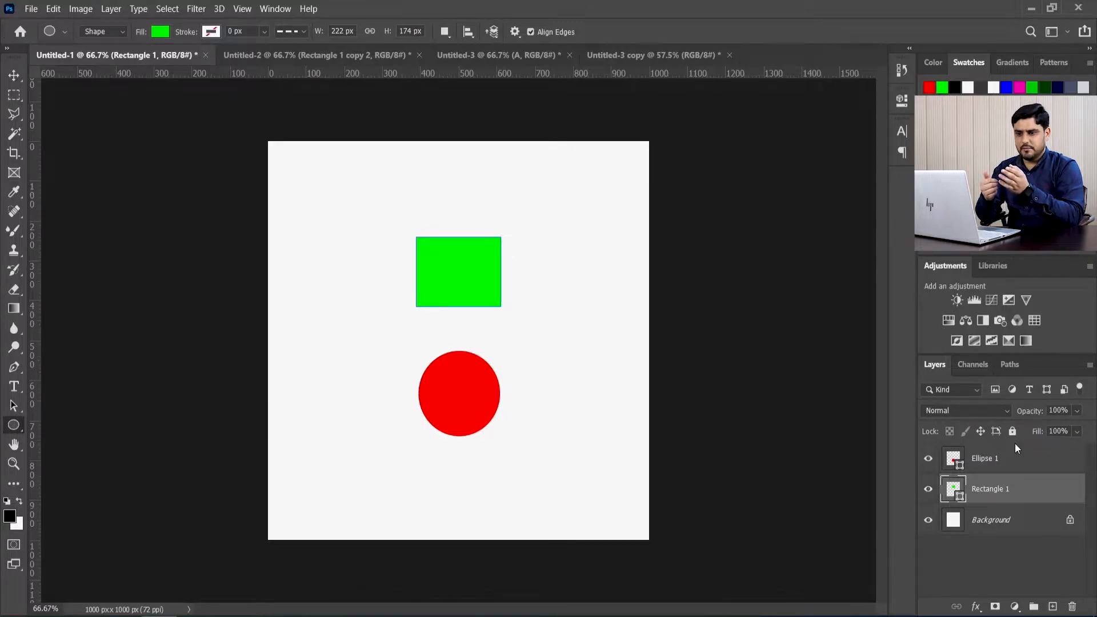
key(v)
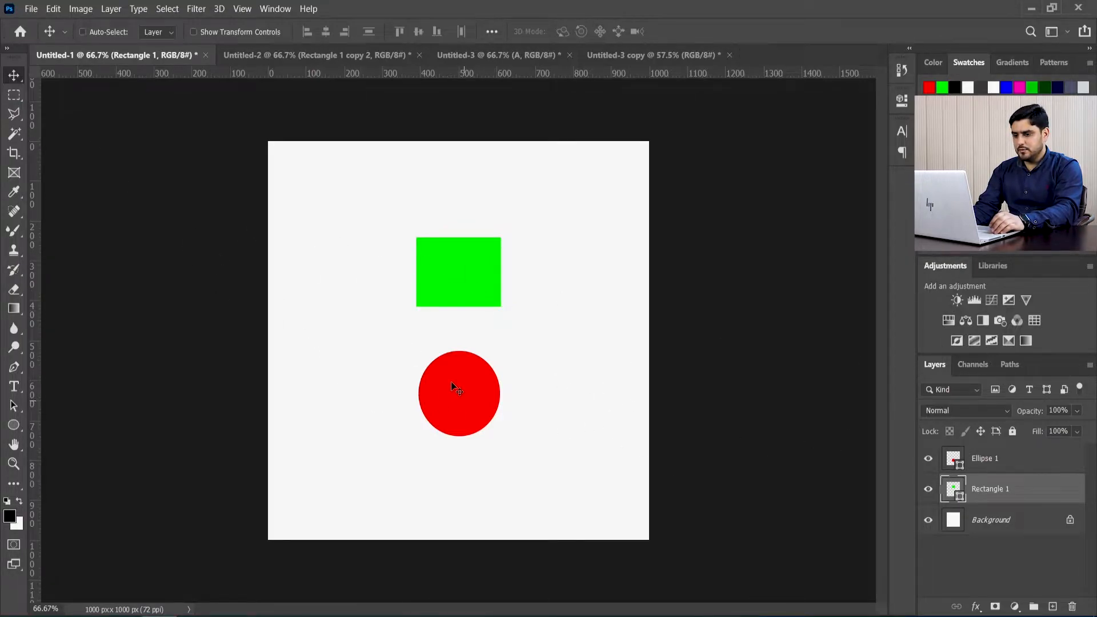
drag(464, 280, 374, 228)
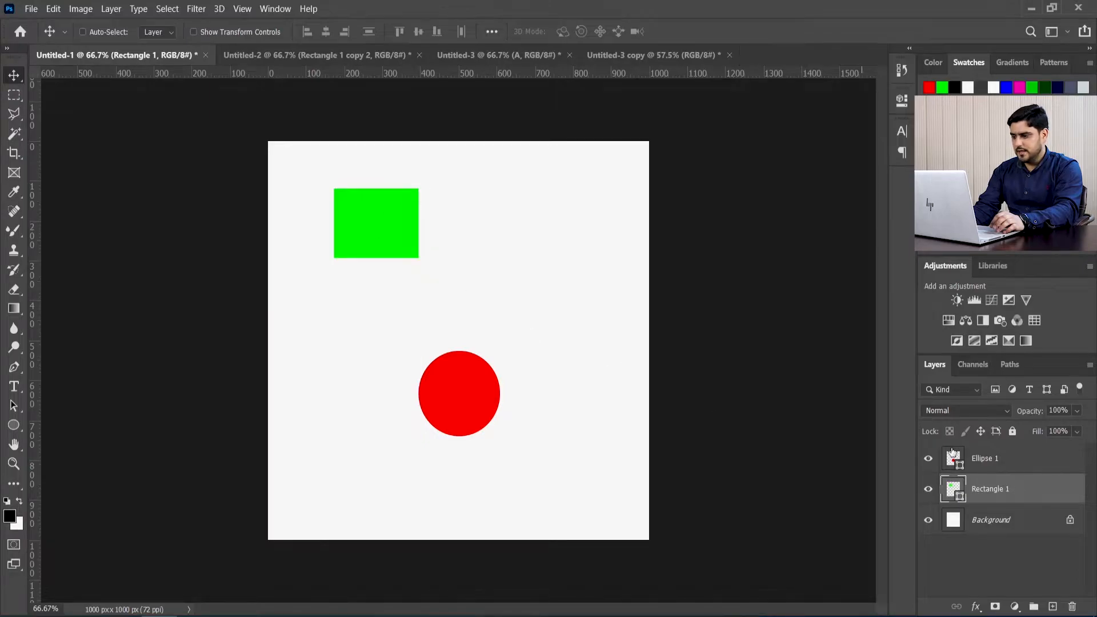
Step: Move the rectangle and circle layers together down and to the right, and shift the circle alone back up and left, below the rectangle
shift+click(1025, 463)
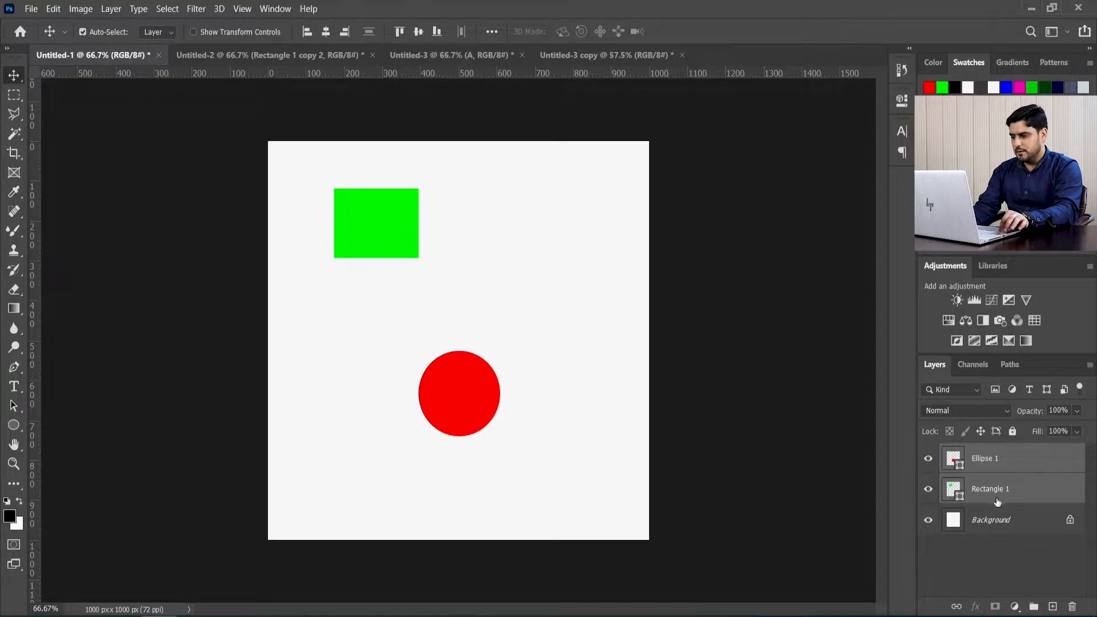
drag(473, 344, 543, 433)
click(960, 464)
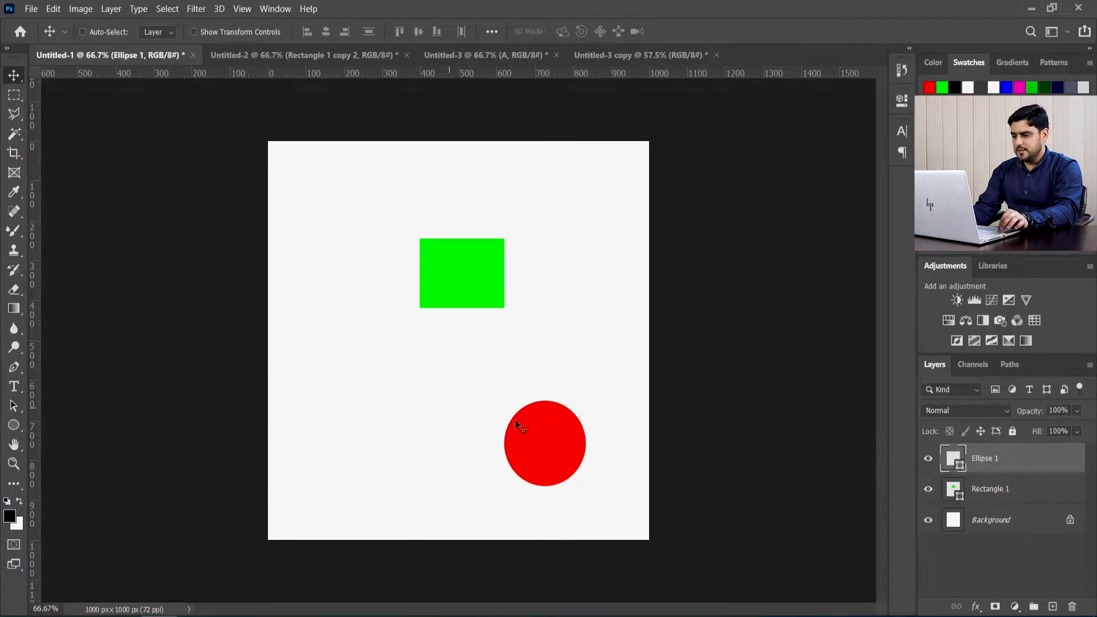
drag(563, 436, 460, 417)
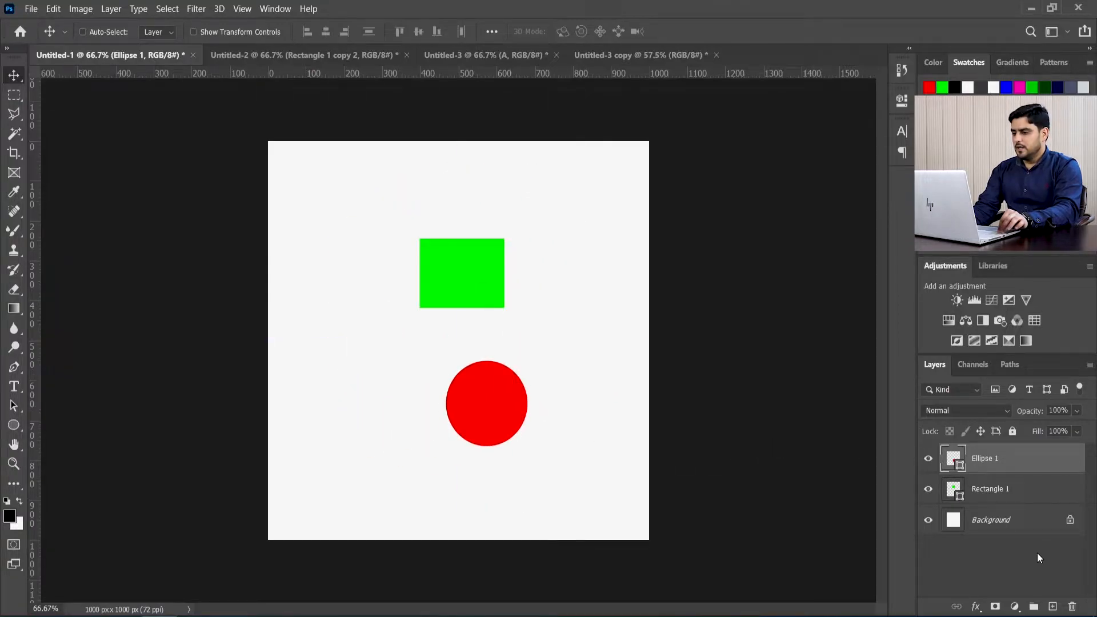
Step: Add the text "Cricket" at 60 pt between the rectangle and the circle, and bring its layer above the Ellipse 1 layer
click(991, 489)
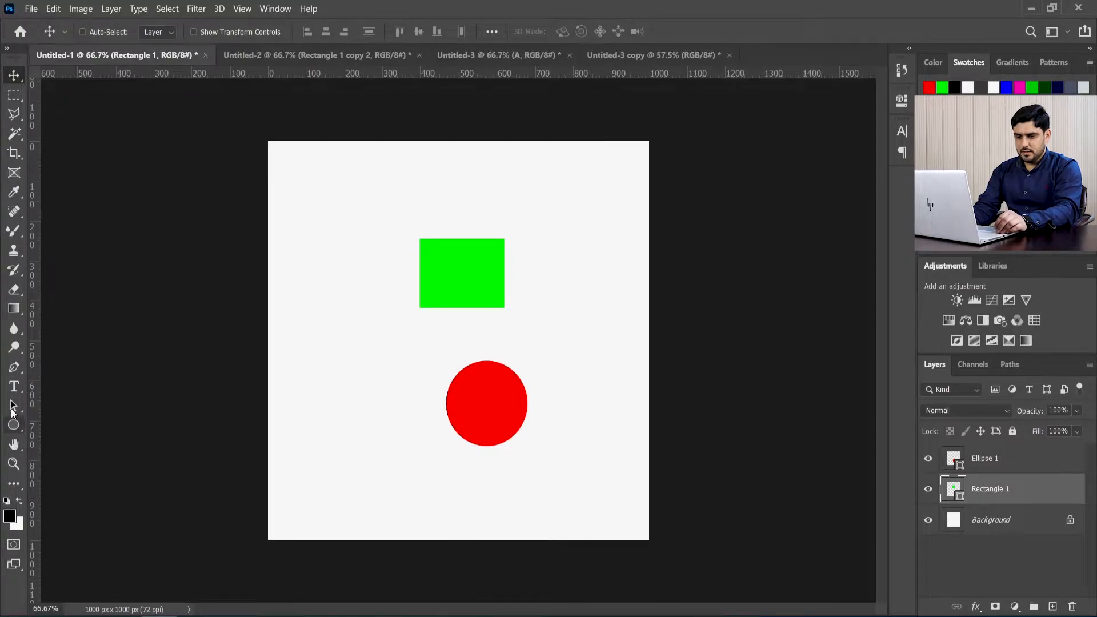
key(t)
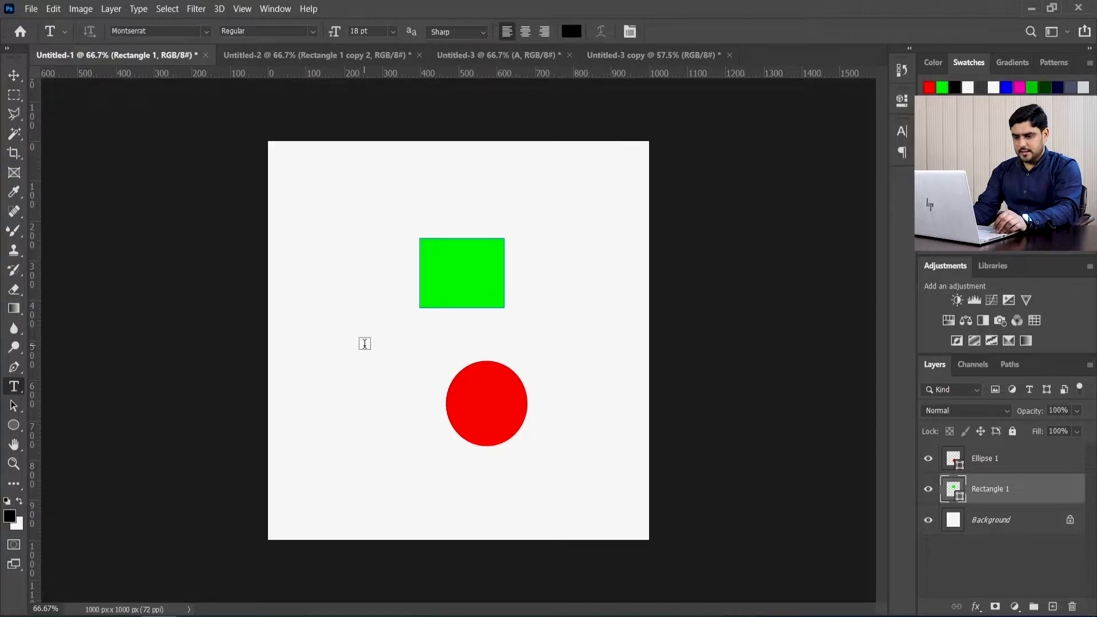
click(393, 342)
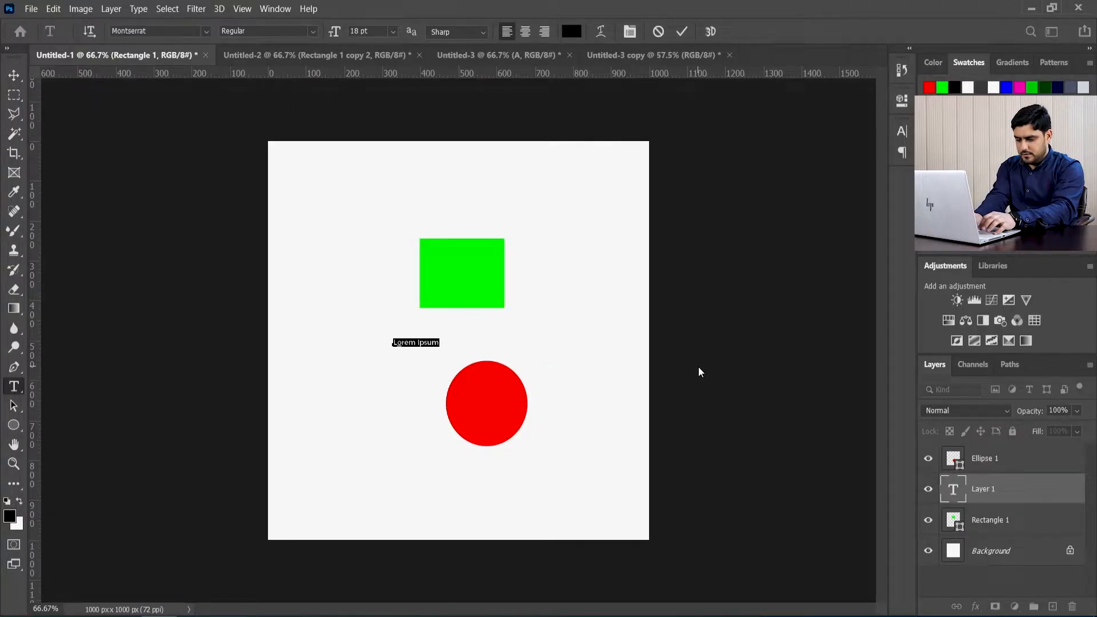
text(Cu)
key(ctrl+a)
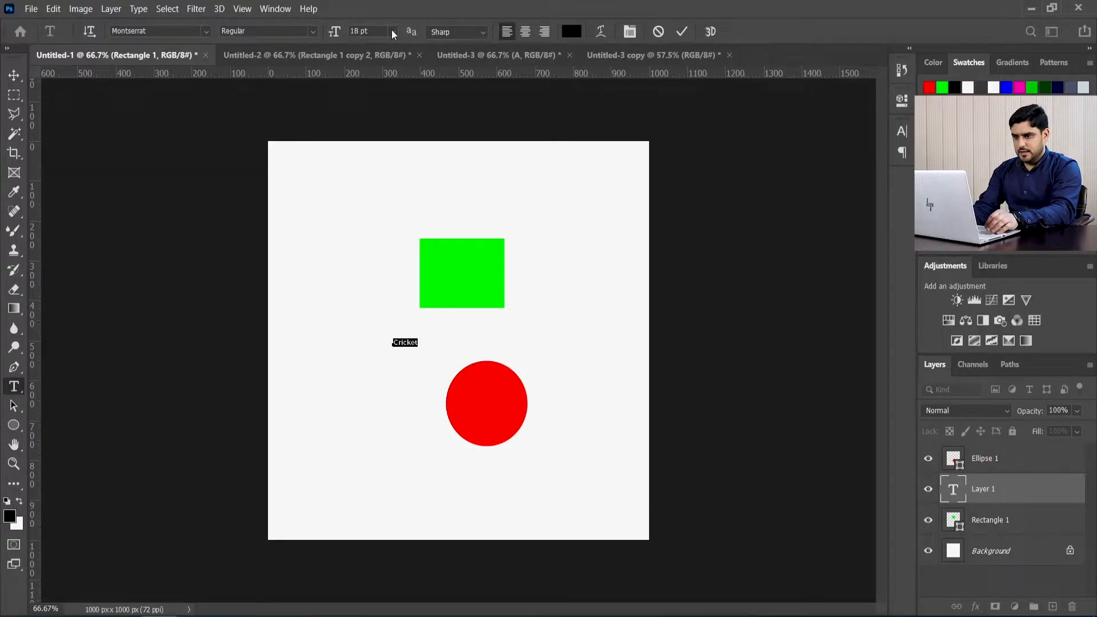
click(393, 32)
click(382, 215)
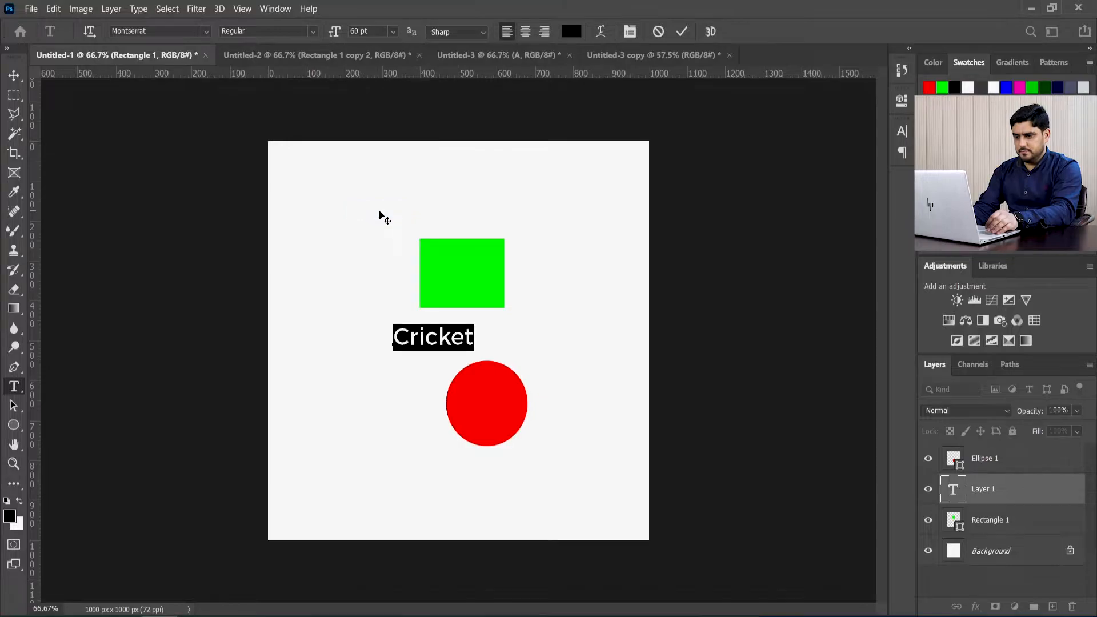
click(683, 32)
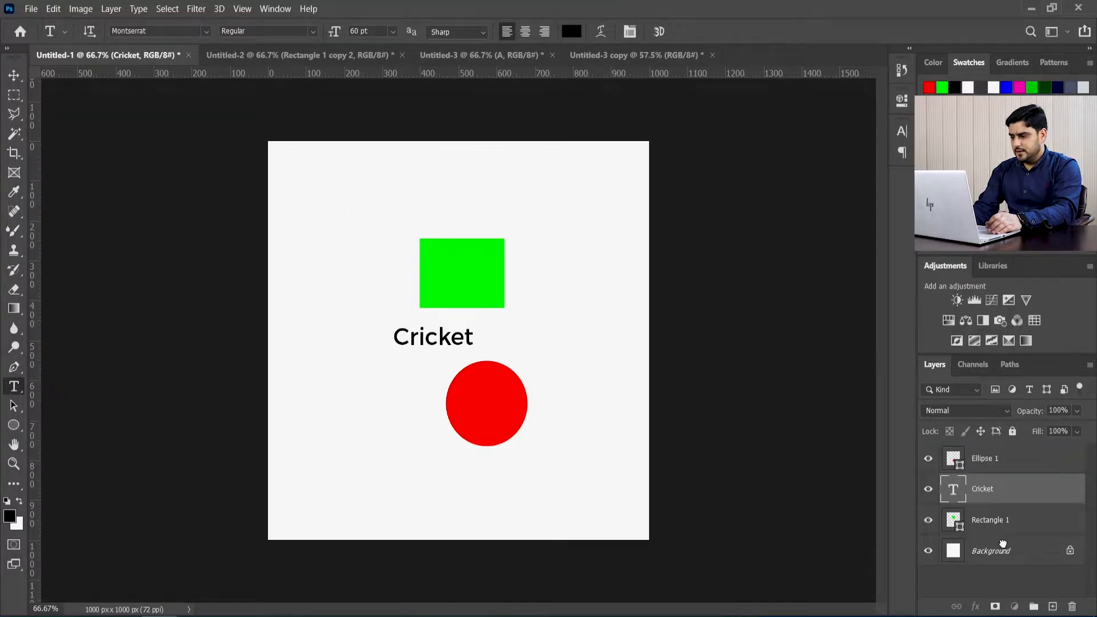
key(ctrl+bracketright)
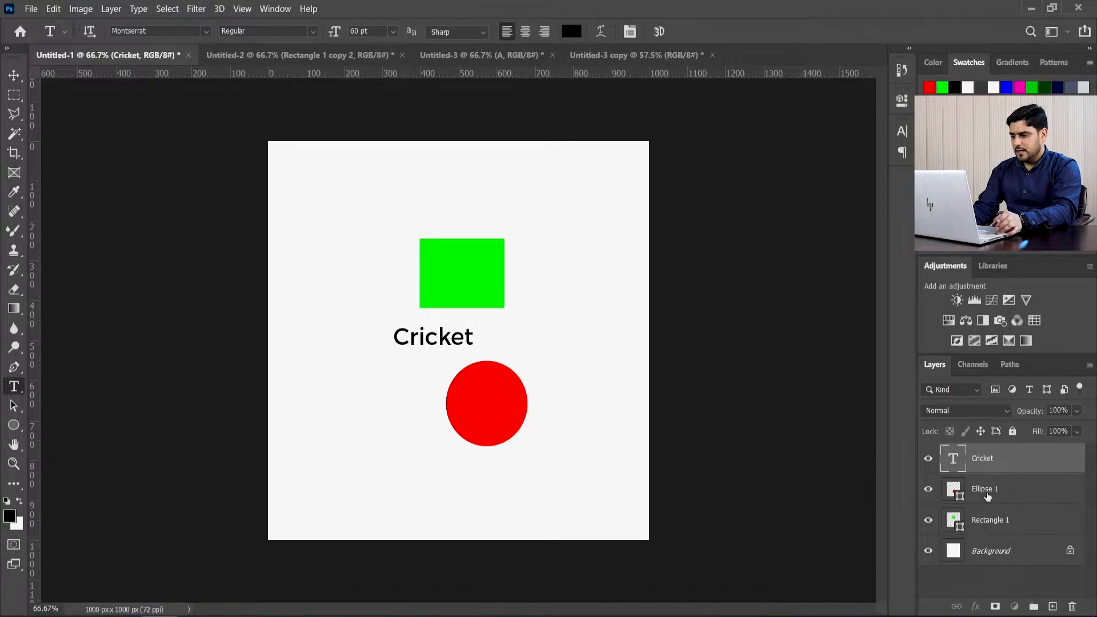
Step: Rename the Ellipse 1 layer to Circle and the Rectangle 1 layer to Rectangle
double_click(987, 493)
text(Circle)
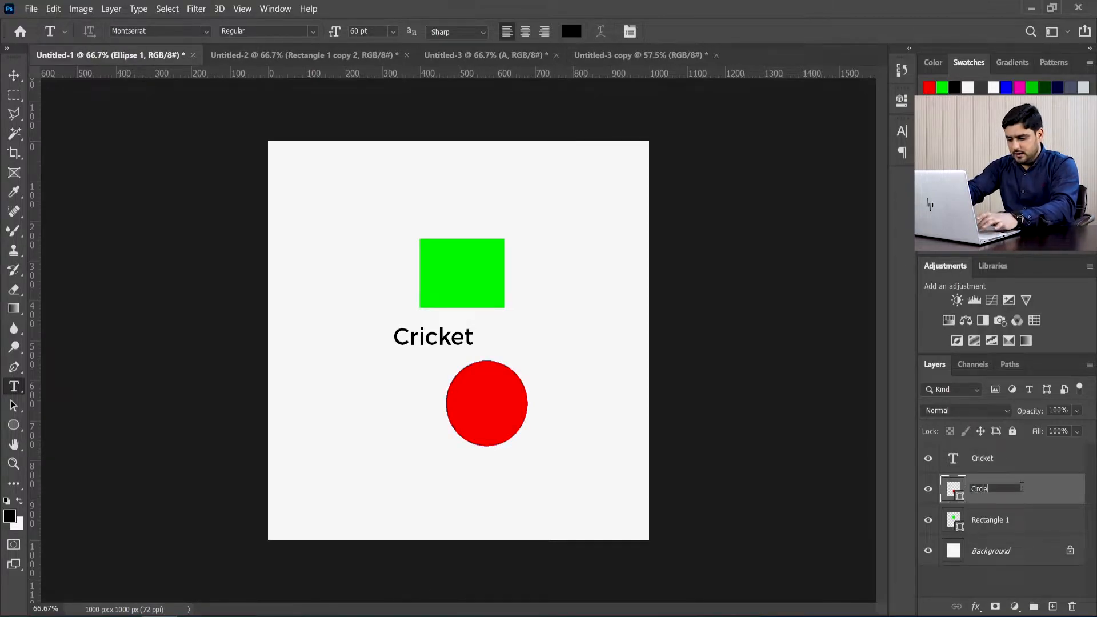
key(Return)
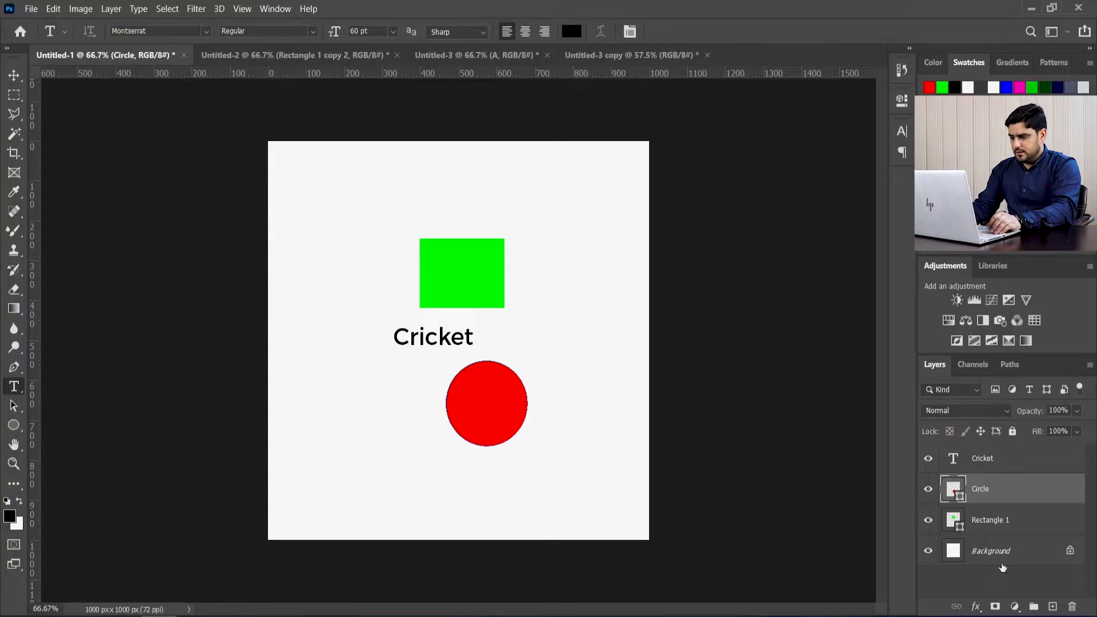
double_click(1003, 521)
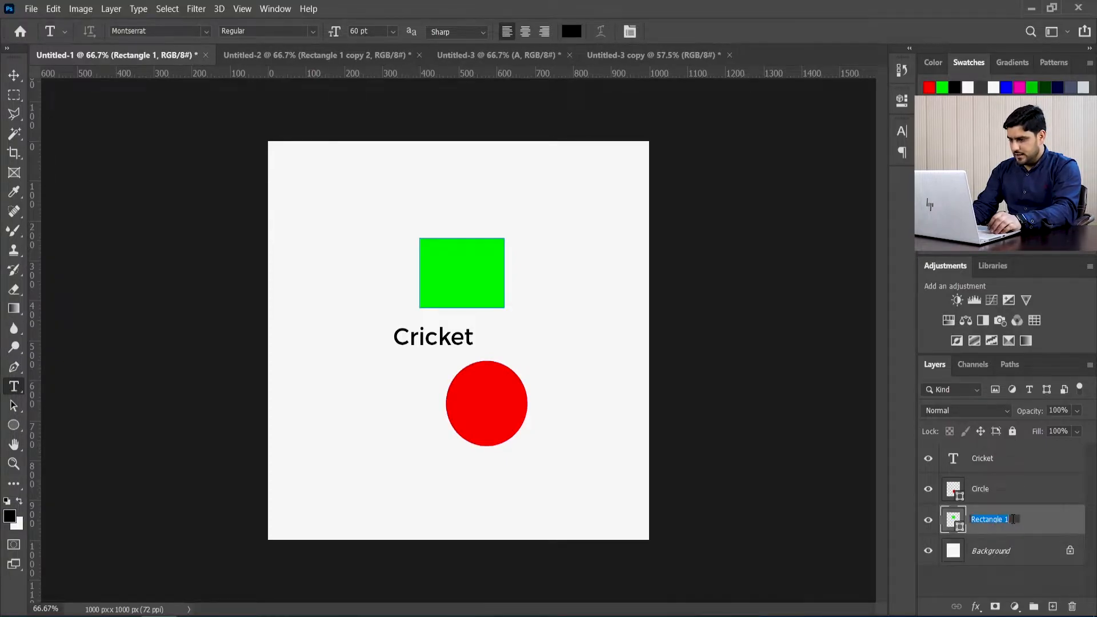
key(BackSpace)
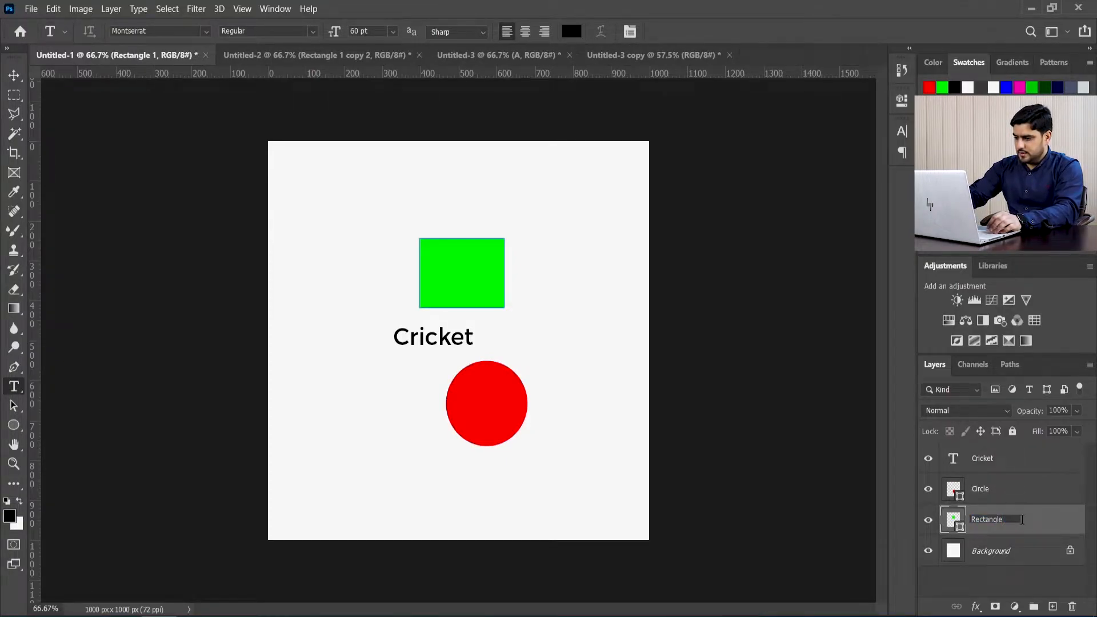
key(Return)
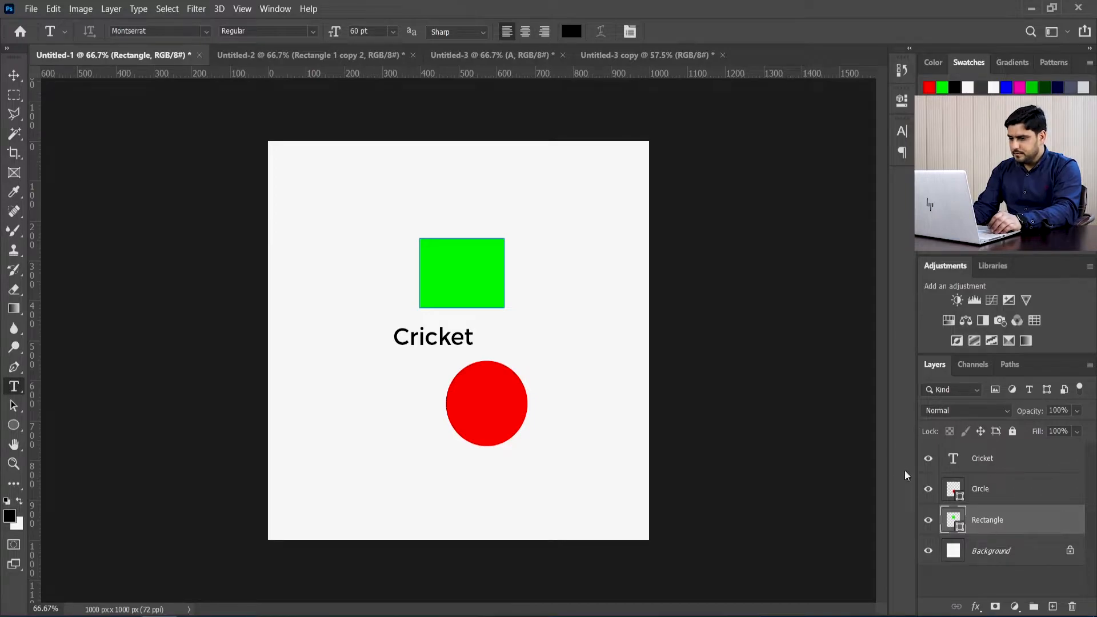
Step: Move the green rectangle to the upper left area of the canvas, above the Cricket text
key(v)
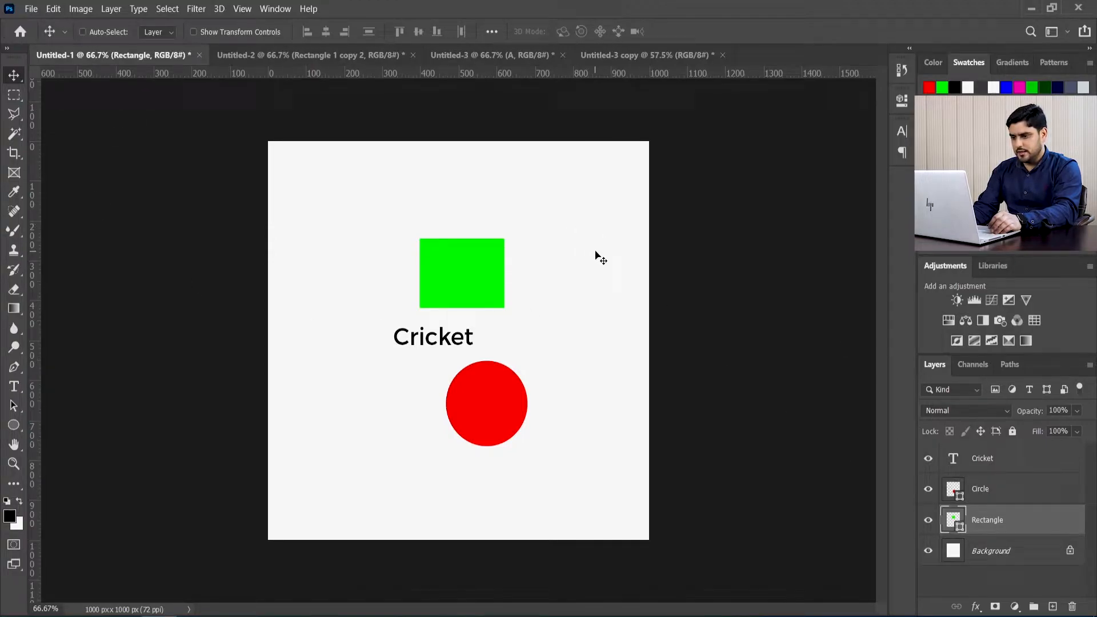
mouse_move(580, 257)
mouse_down()
mouse_move(606, 252)
mouse_move(583, 260)
mouse_up()
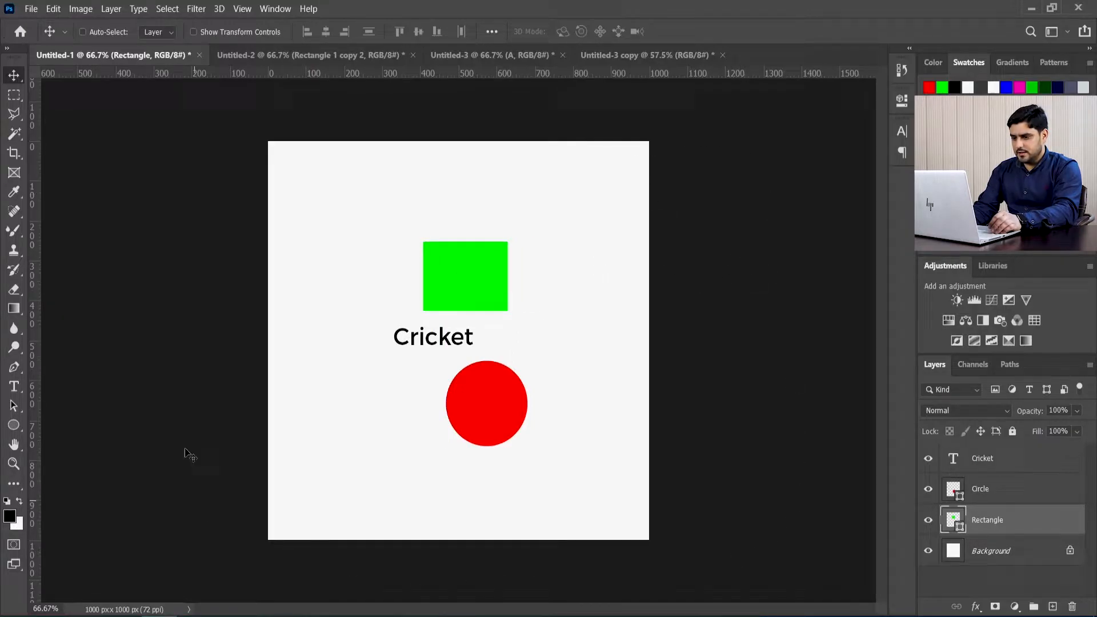
drag(749, 206, 657, 185)
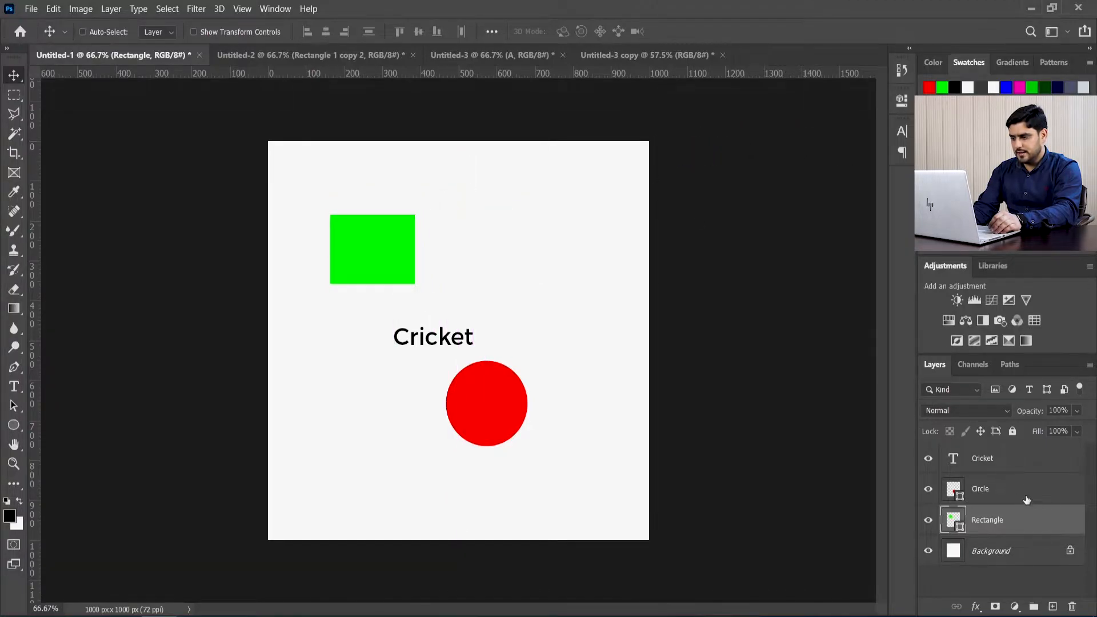
Step: Move the red circle to the lower middle of the canvas with Auto-Select on, and deselect its layer
click(1009, 491)
drag(730, 232, 833, 276)
drag(543, 443, 433, 480)
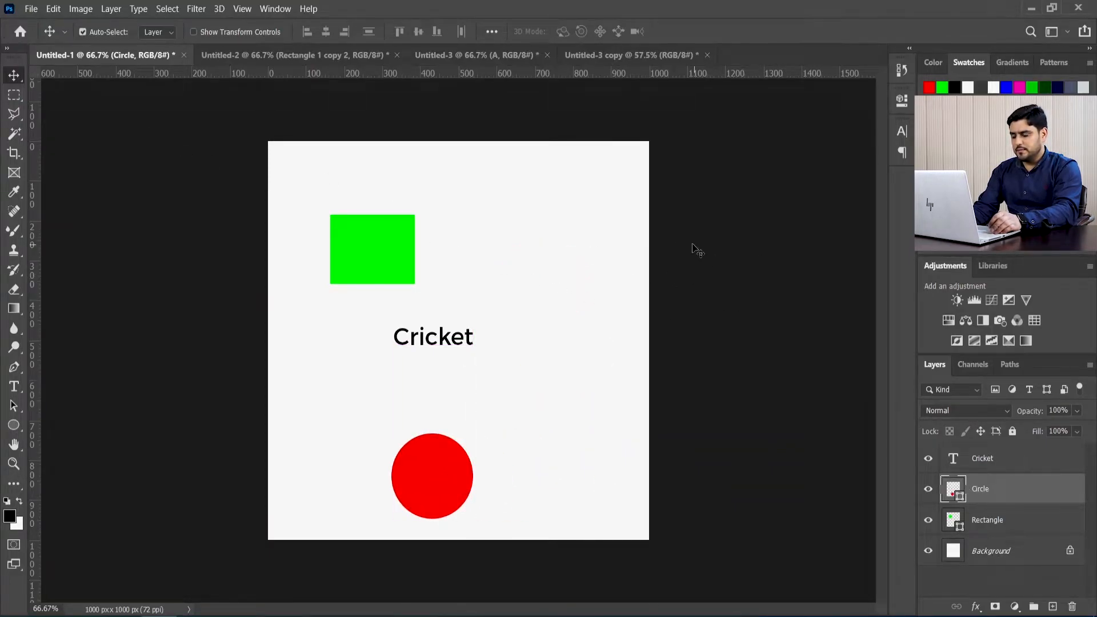
click(754, 227)
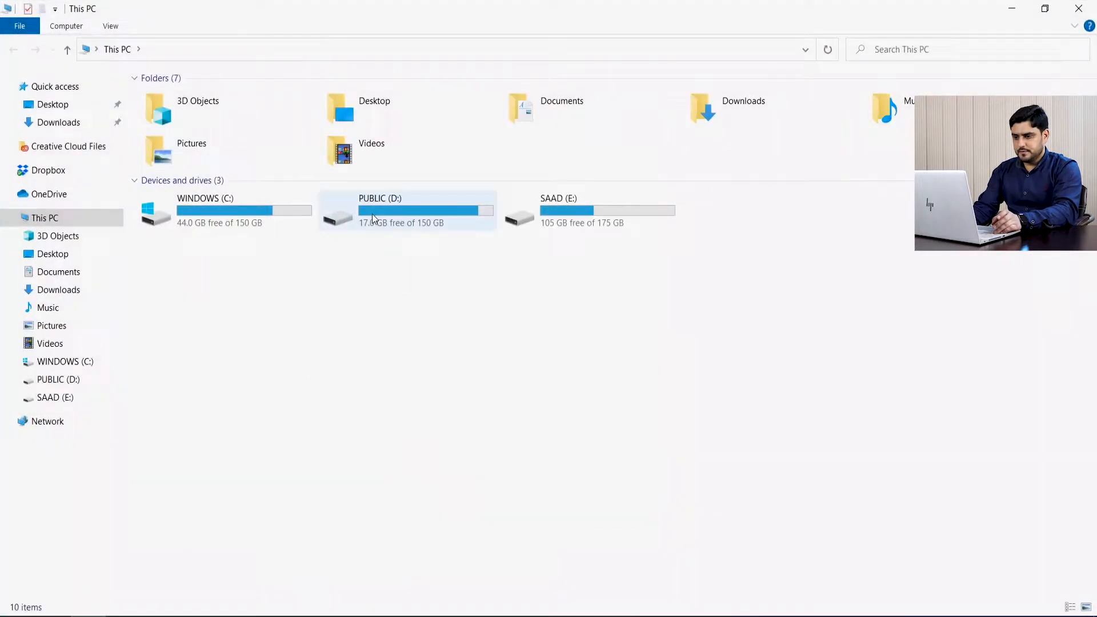
Step: Open the WINDOWS (C:) drive in File Explorer, show its contents as large icons and box-select some folders
double_click(237, 214)
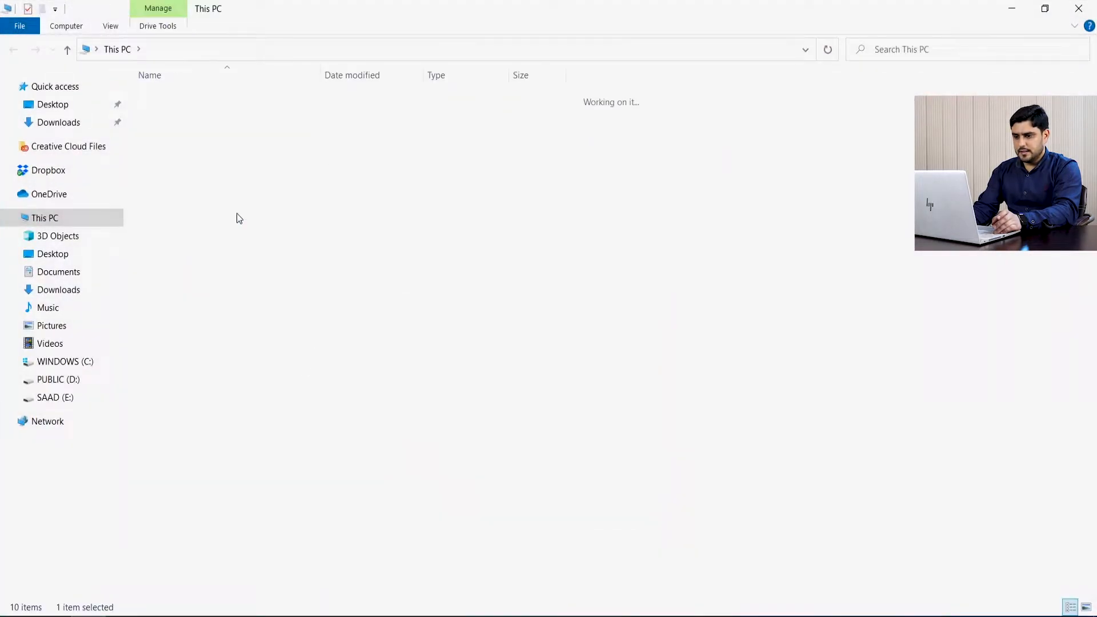
click(1086, 607)
drag(661, 222, 339, 113)
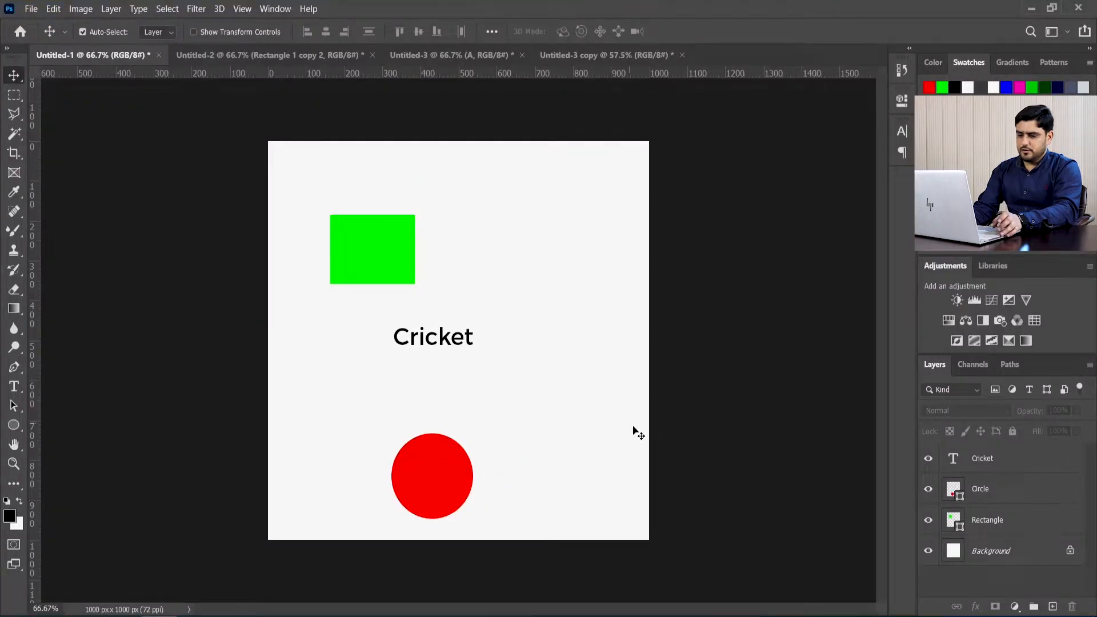
Step: Box-select the green rectangle and shift it slightly down, and box-select rectangle, Cricket text and circle together to move them up and right
drag(220, 156, 347, 282)
drag(347, 283, 355, 307)
drag(230, 186, 360, 334)
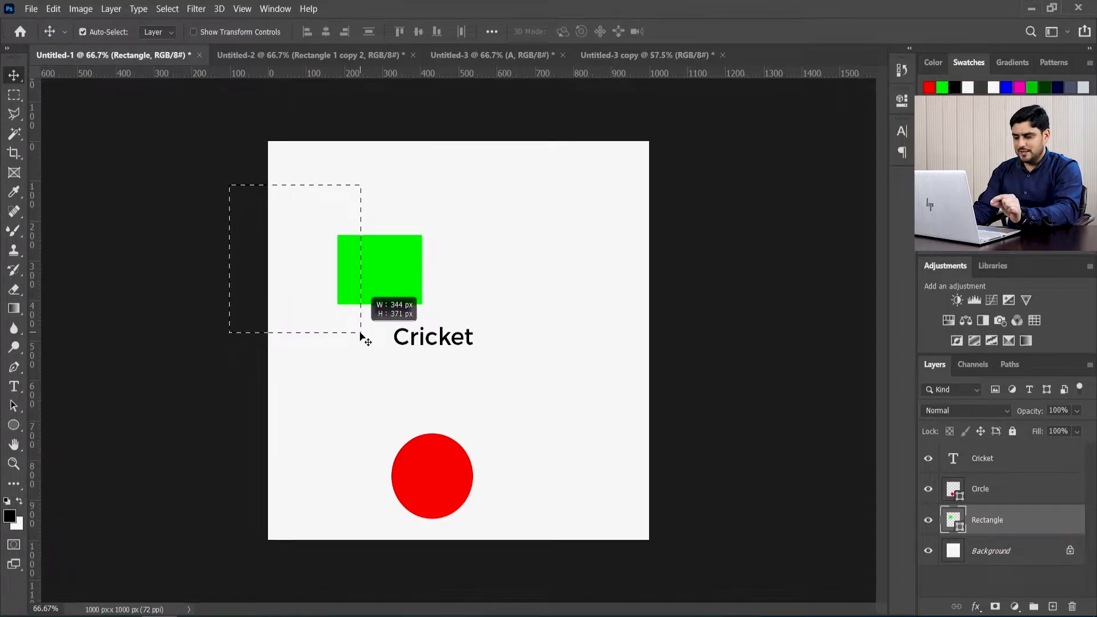
drag(361, 334, 404, 365)
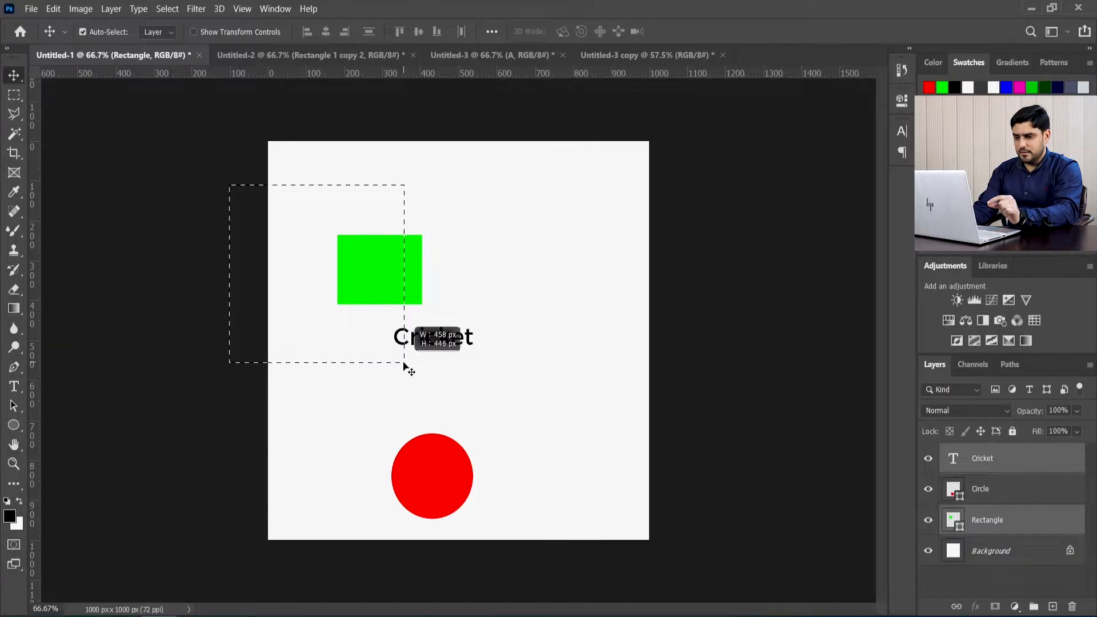
drag(404, 364, 462, 447)
click(721, 341)
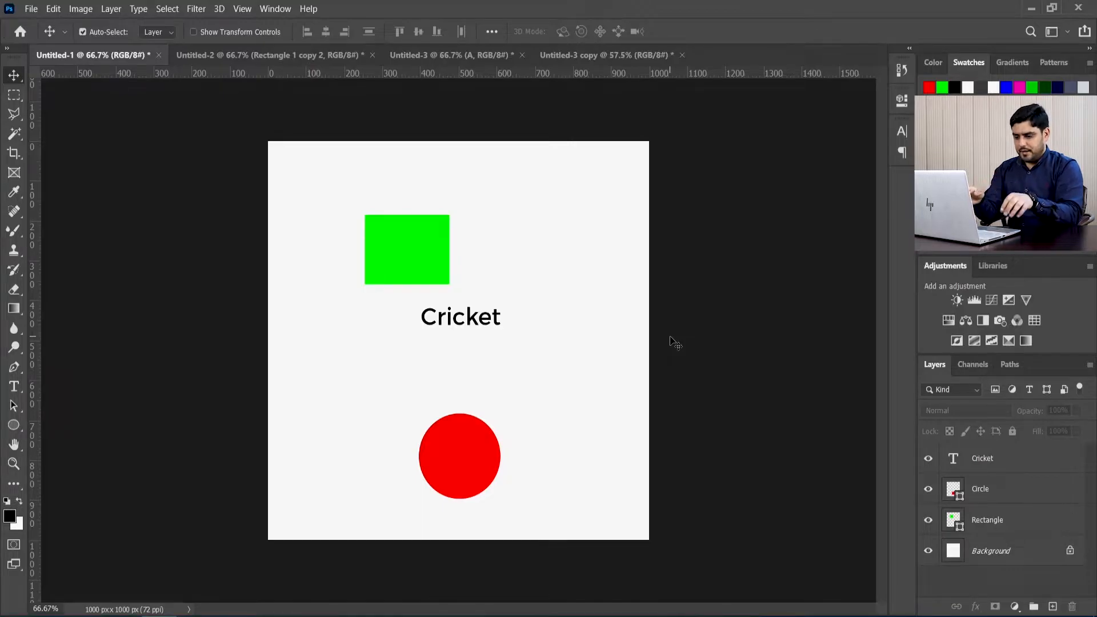
Step: Open the Jay Shetty PSD Photoshop document from the Jay Shetty PSD folder in Website PSDs, under My Workspace on the PUBLIC (D:) drive
click(31, 9)
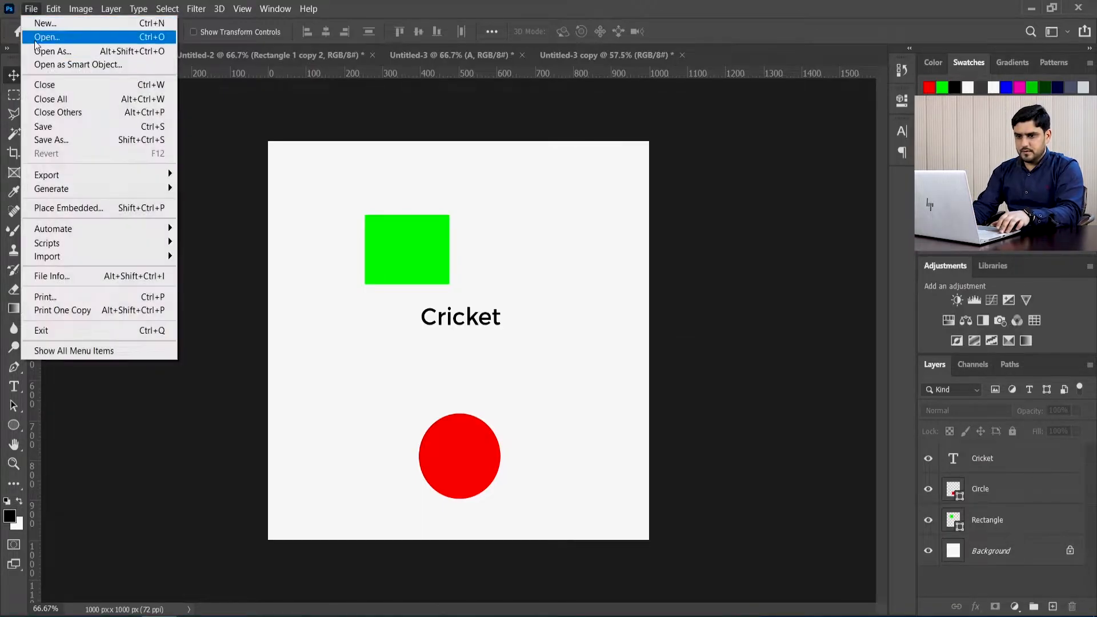
key(Escape)
key(ctrl+o)
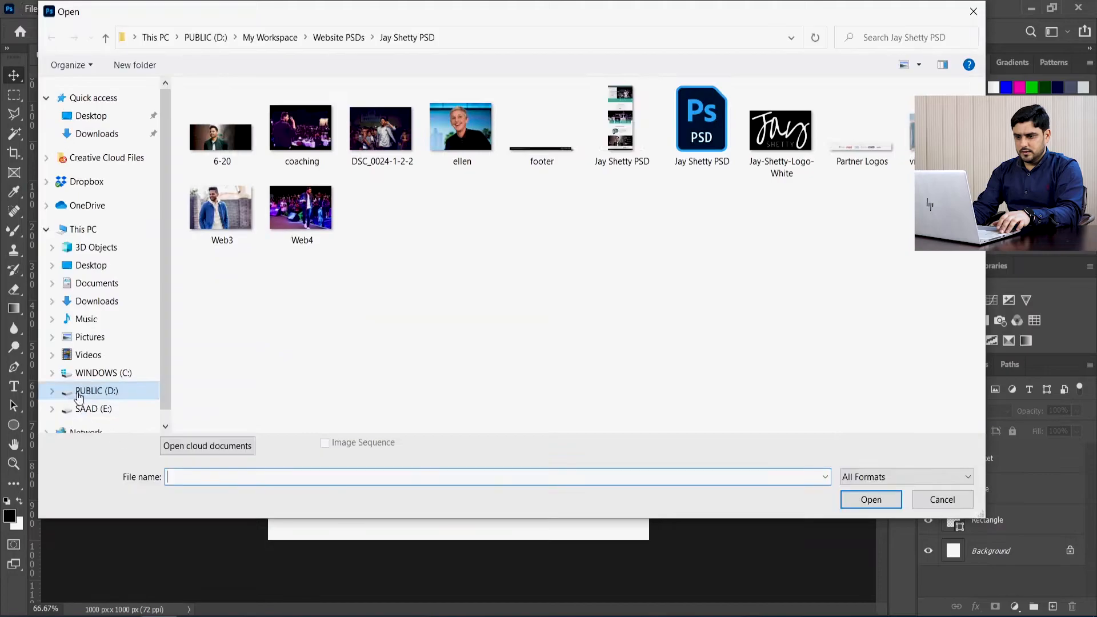
click(95, 391)
double_click(787, 134)
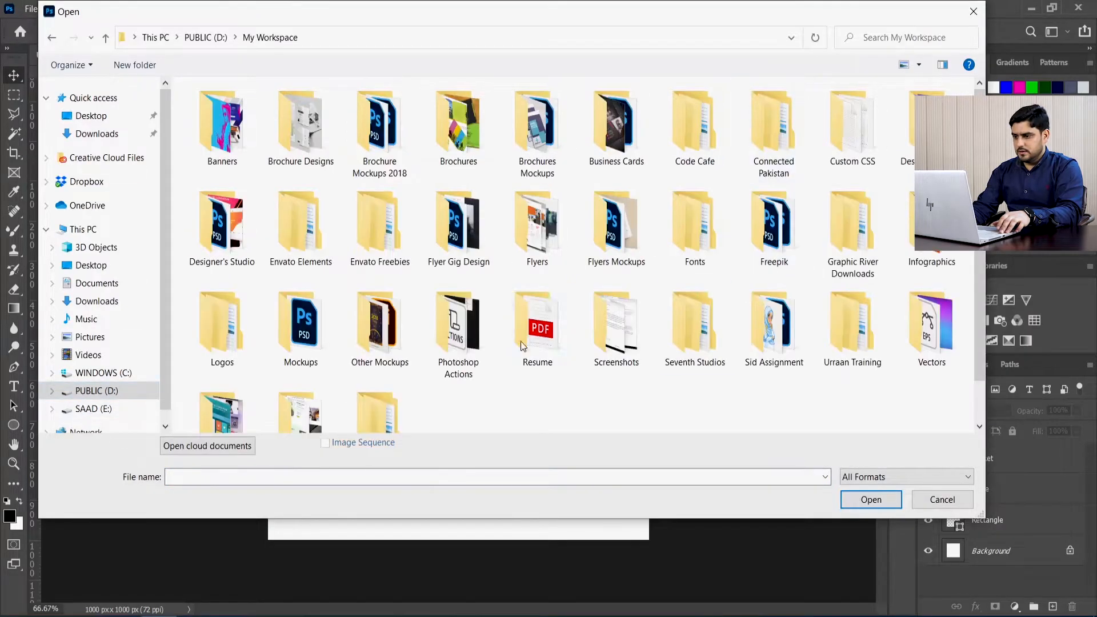
scroll(520, 341, down, 2)
click(378, 372)
double_click(292, 382)
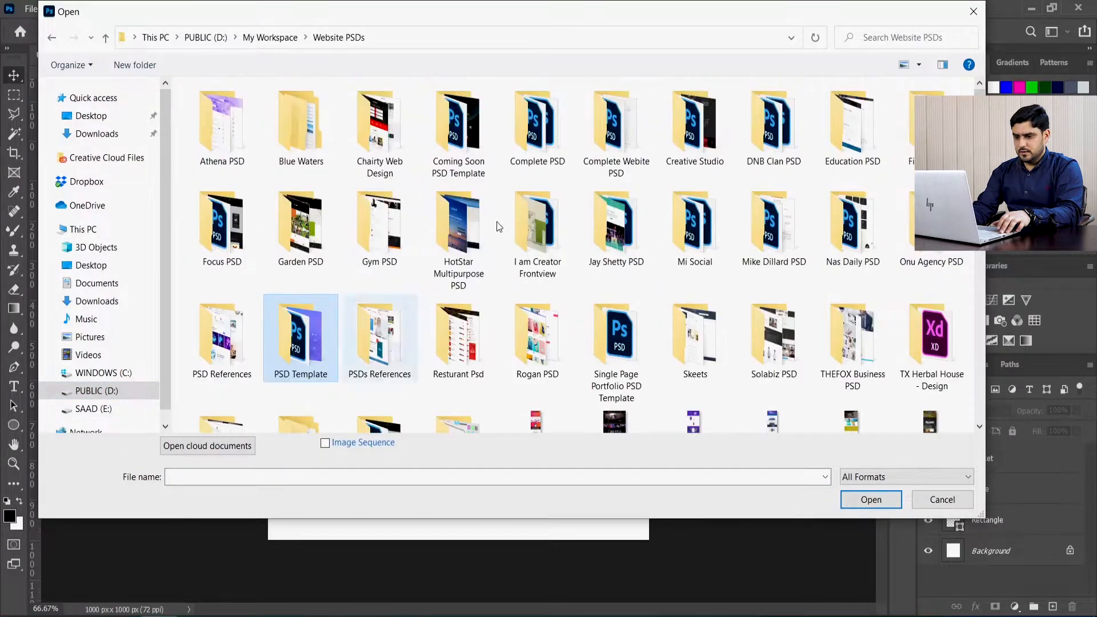
double_click(607, 237)
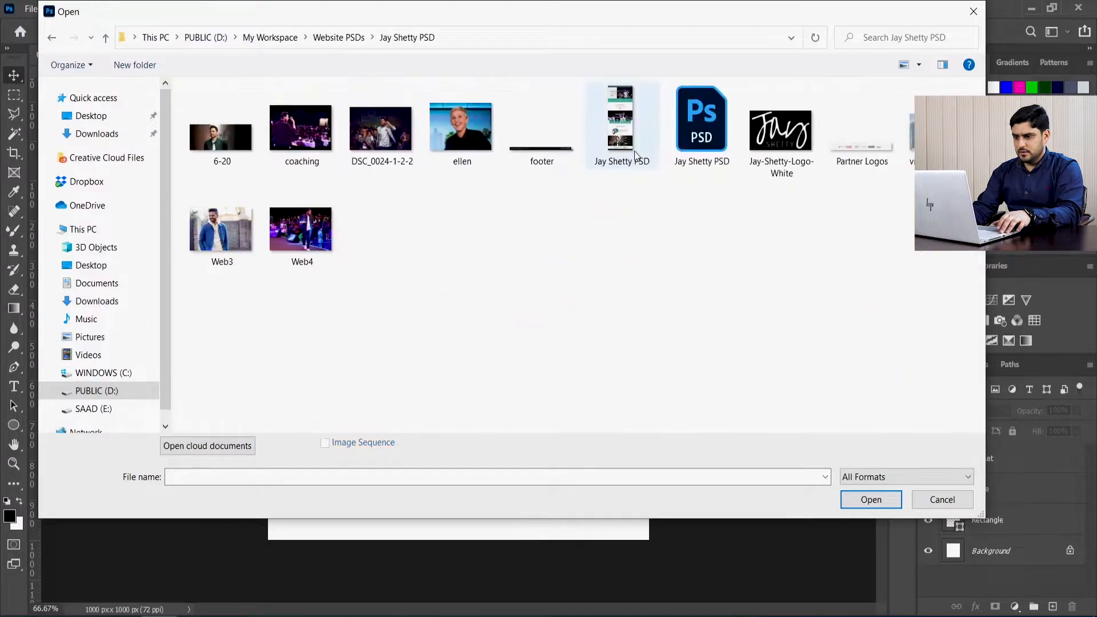
double_click(678, 137)
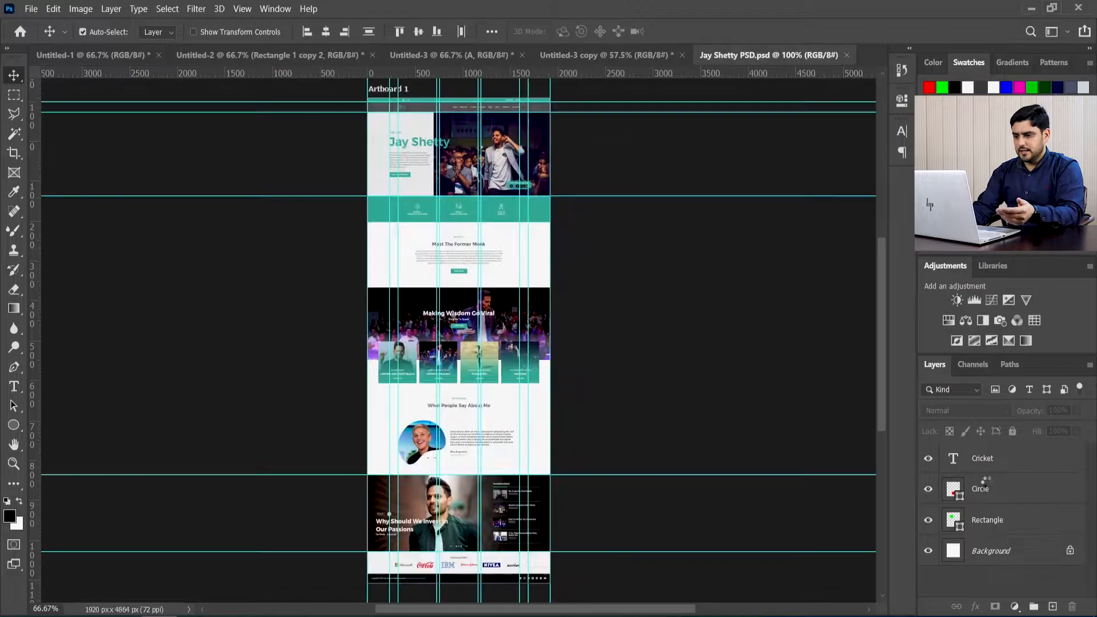
Step: Look through the layer groups of the web page design and collapse the My Story group
scroll(1008, 517, down, 5)
scroll(966, 531, up, 3)
click(956, 557)
click(956, 577)
scroll(1008, 543, down, 2)
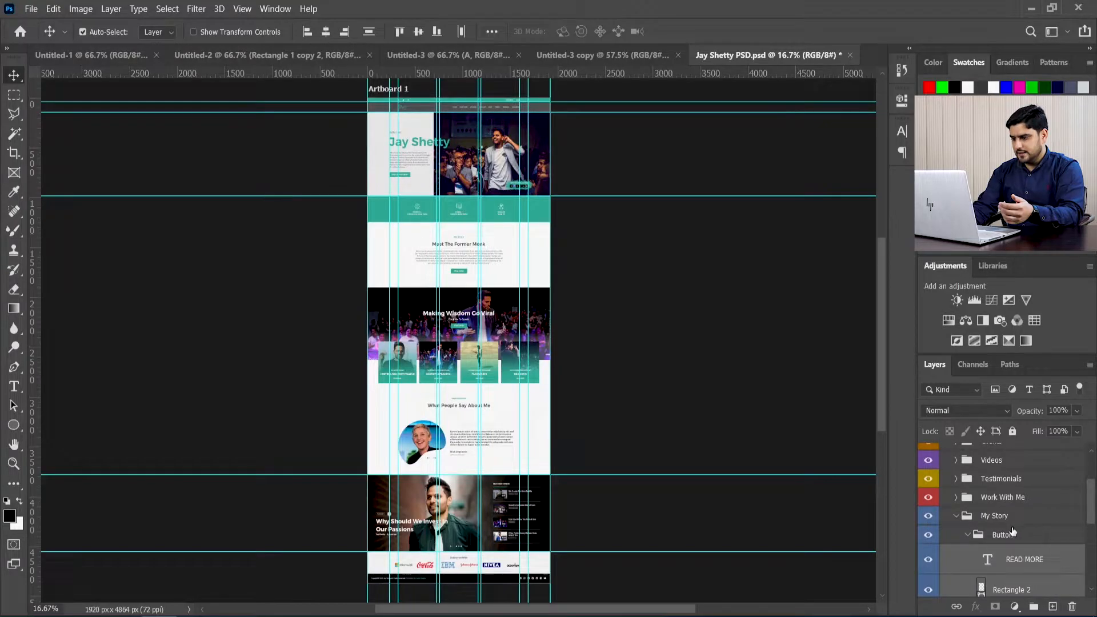
click(956, 519)
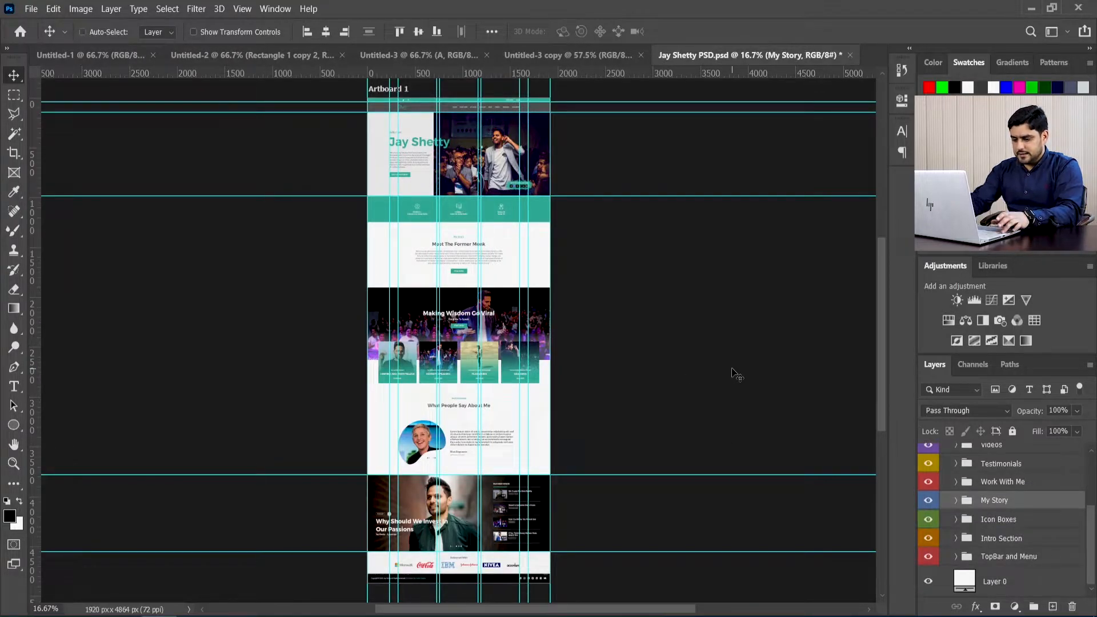
Step: Hide the guides and enlarge the view of the web page to 33.33%
key(ctrl+semicolon)
scroll(366, 343, down, 2)
scroll(366, 343, down, 2)
key(ctrl+plus)
key(ctrl+plus)
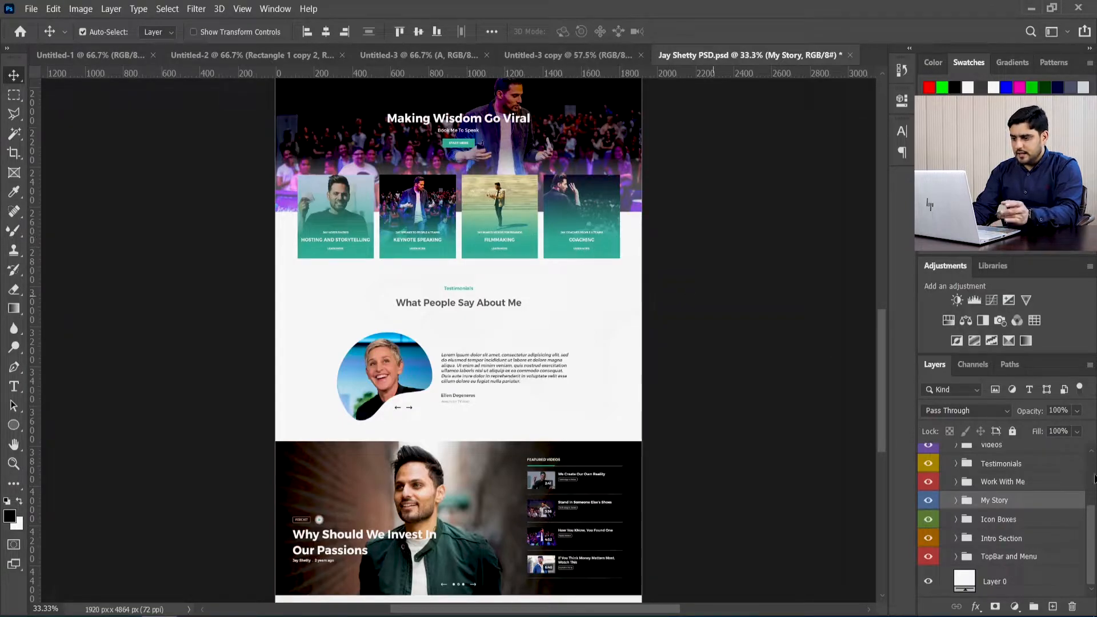
Step: Expand and collapse the Work With Me layer group, and box-select the layers of the four service cards on the page
scroll(1015, 516, up, 3)
scroll(1015, 516, down, 2)
scroll(1013, 523, down, 1)
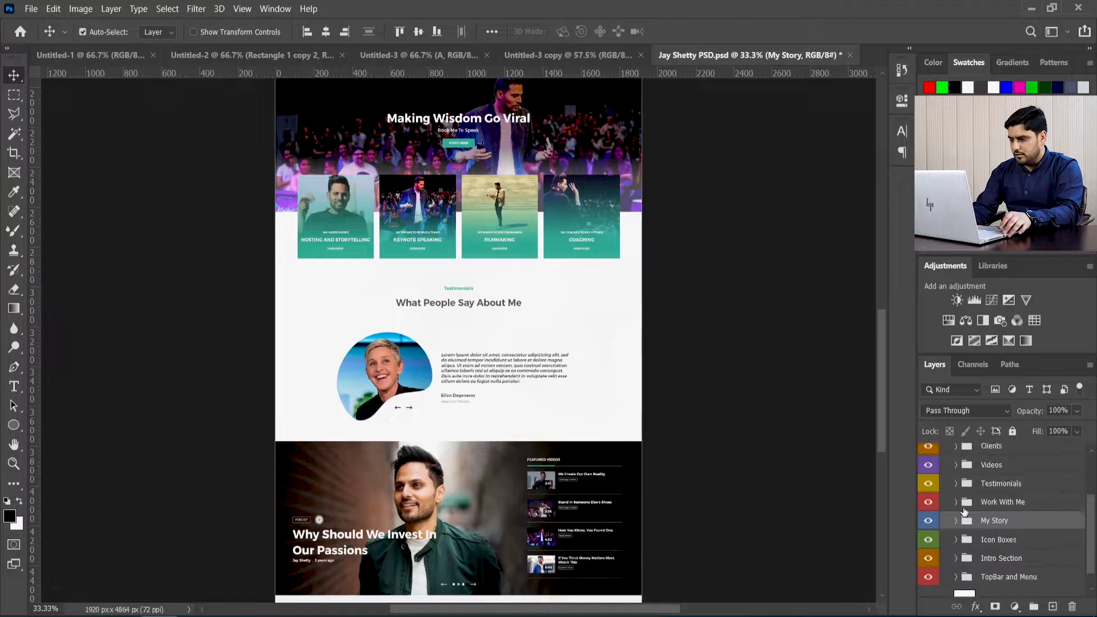
click(957, 503)
click(957, 503)
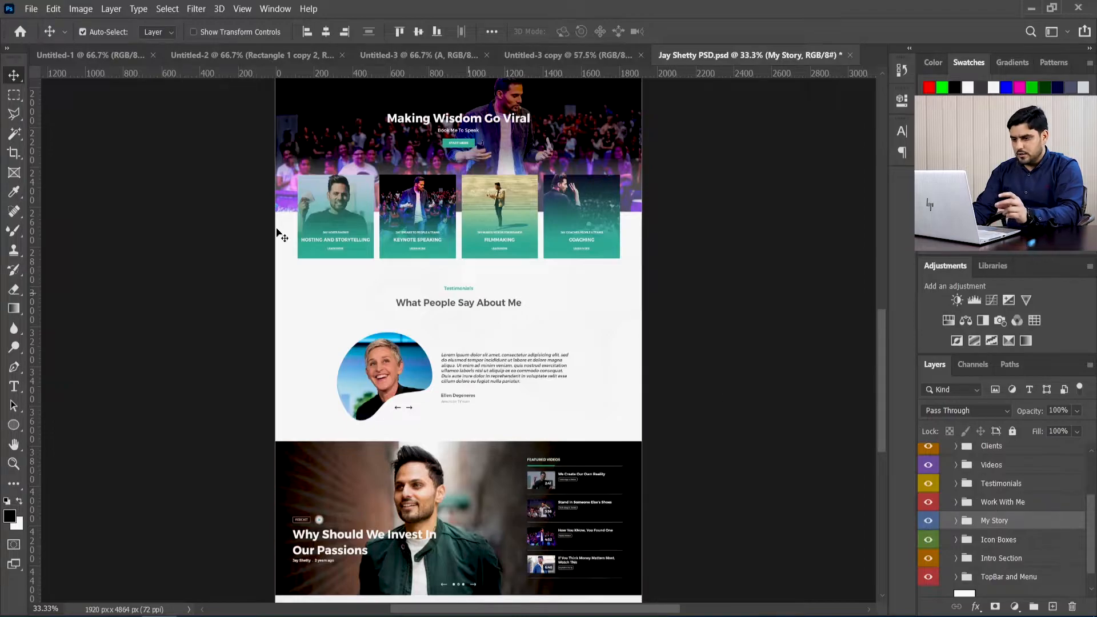
drag(230, 217, 646, 261)
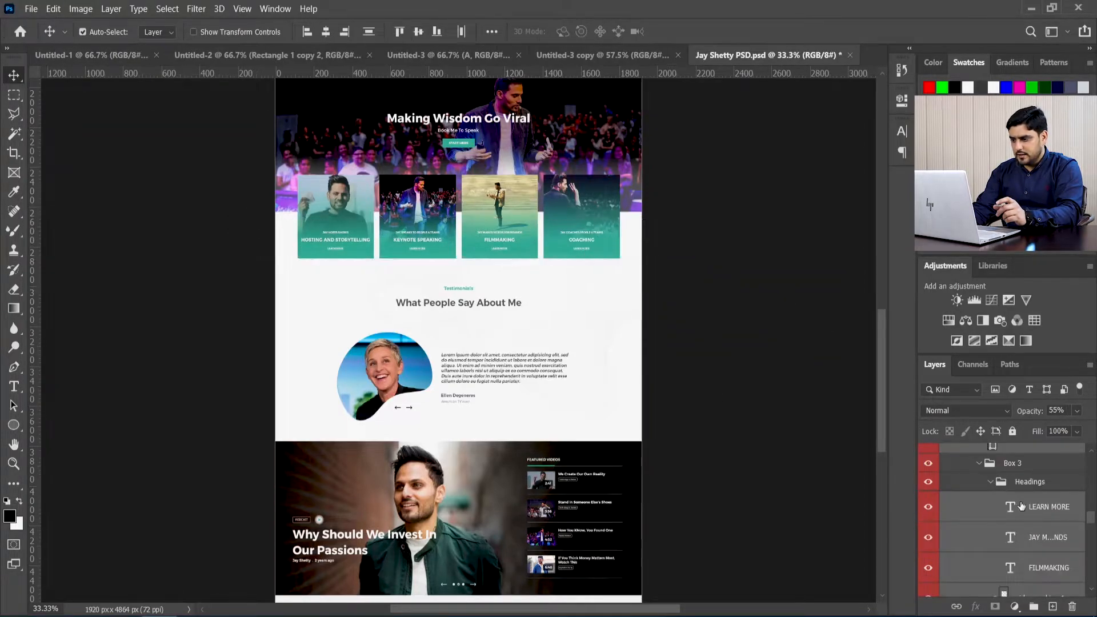
scroll(993, 532, up, 3)
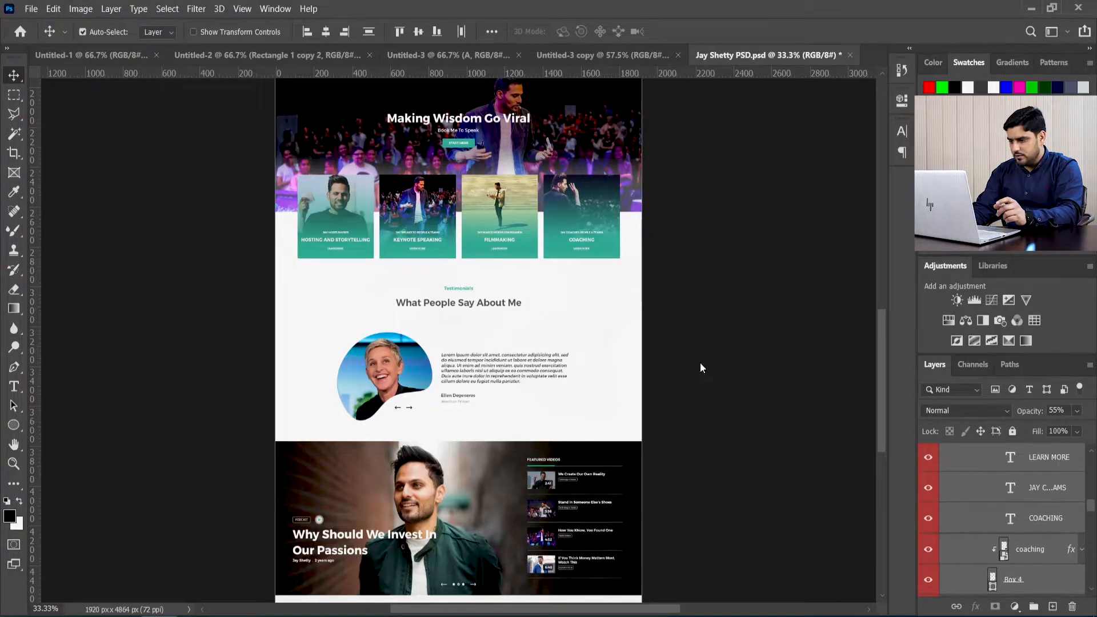
Step: Enlarge the view to 50% on the service cards, and hide and show the Headings group in Box 4
scroll(966, 536, up, 1)
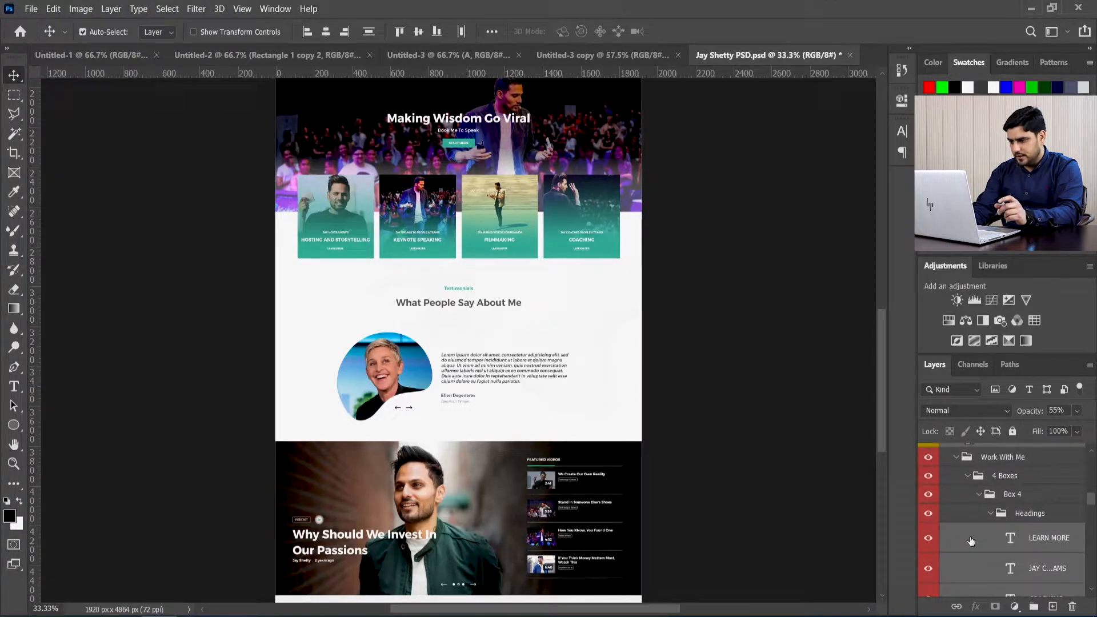
click(929, 516)
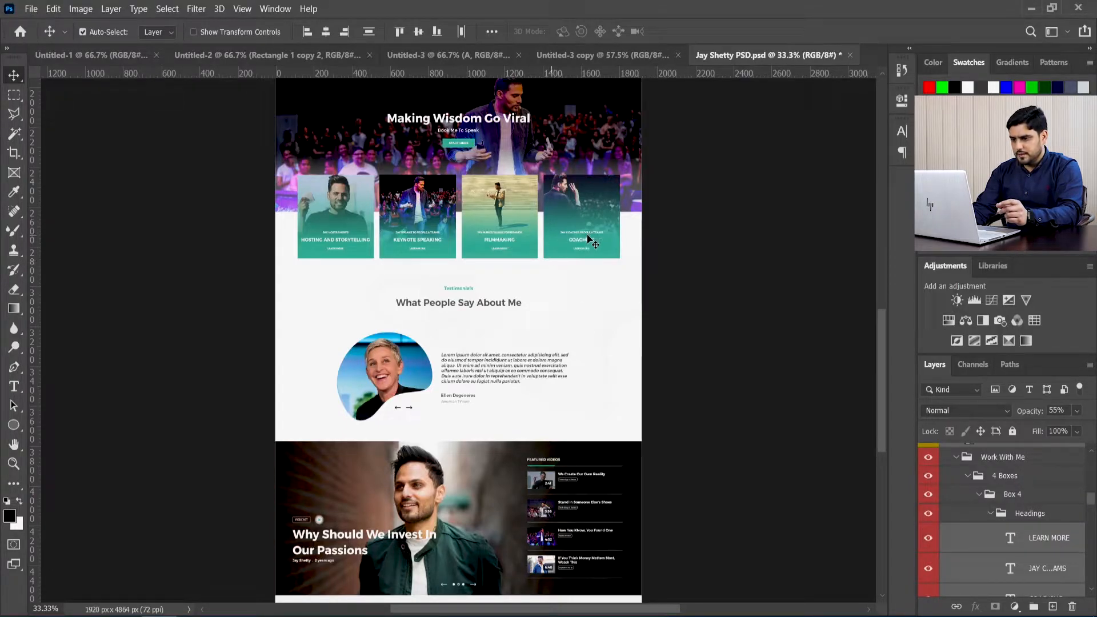
key(ctrl+plus)
drag(630, 264, 612, 389)
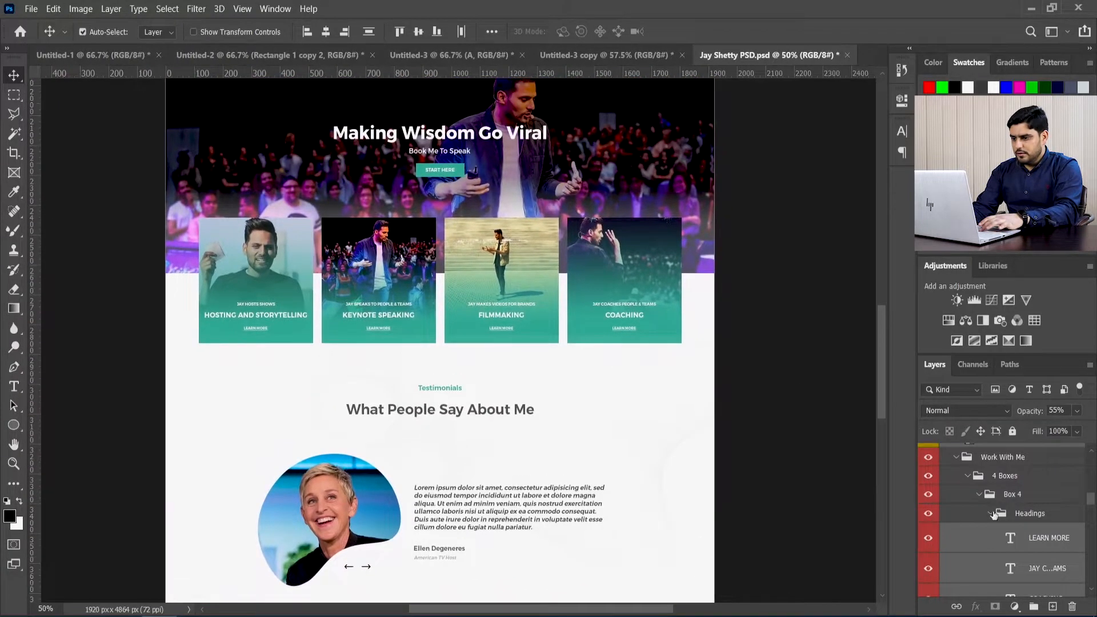
click(927, 516)
click(927, 517)
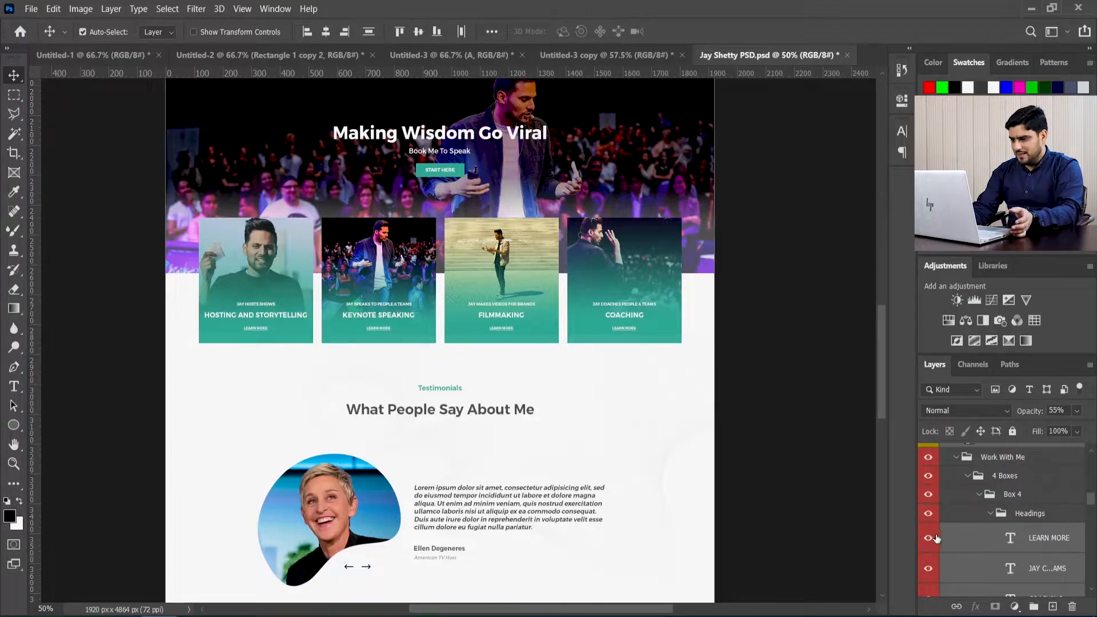
Step: Hide and show the whole Work With Me group, and do the same with its 4 Boxes subgroup
scroll(1034, 530, up, 2)
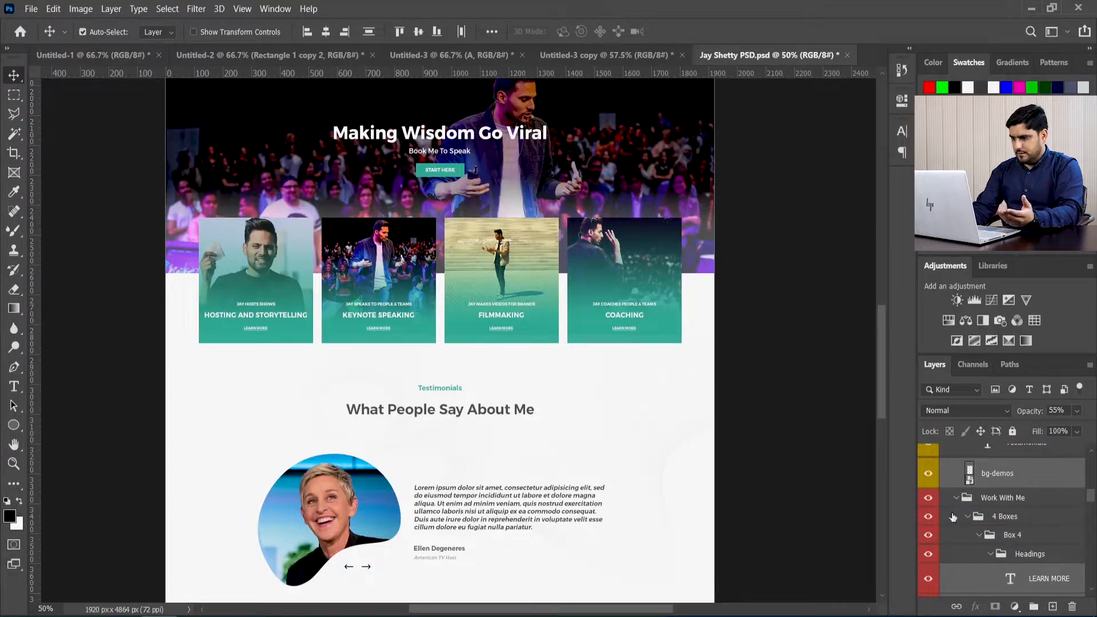
click(928, 499)
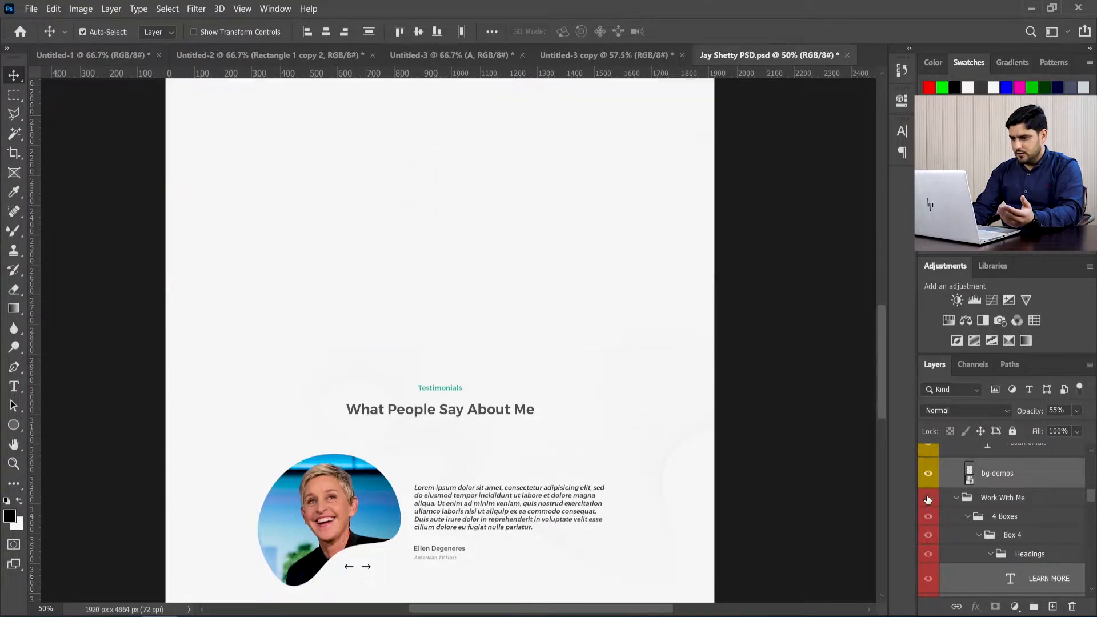
click(928, 499)
scroll(1022, 501, down, 1)
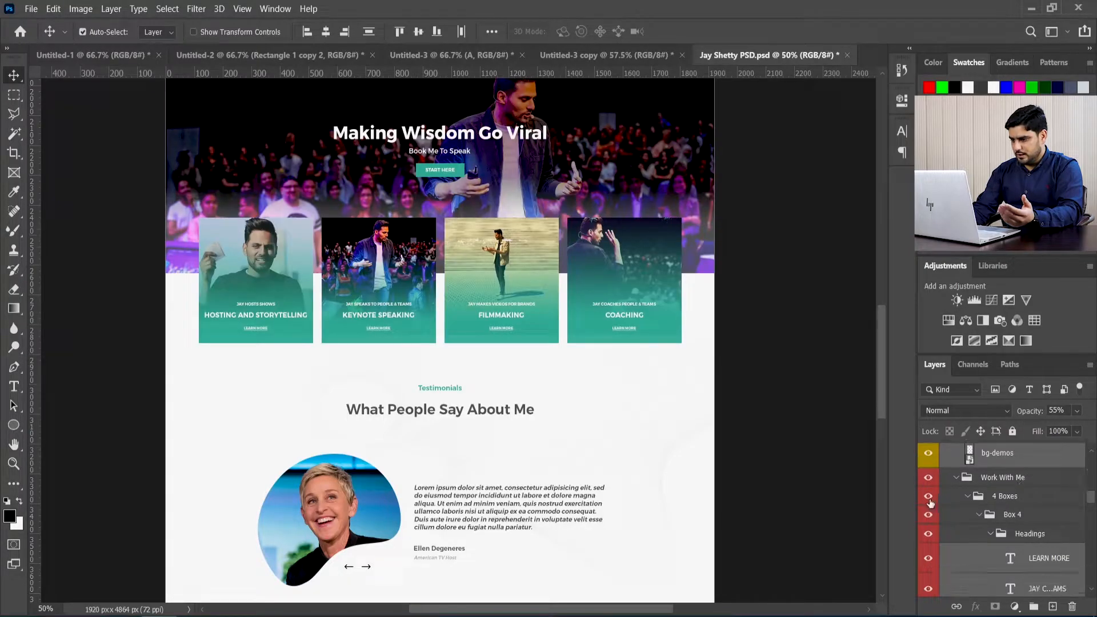
click(928, 498)
click(928, 497)
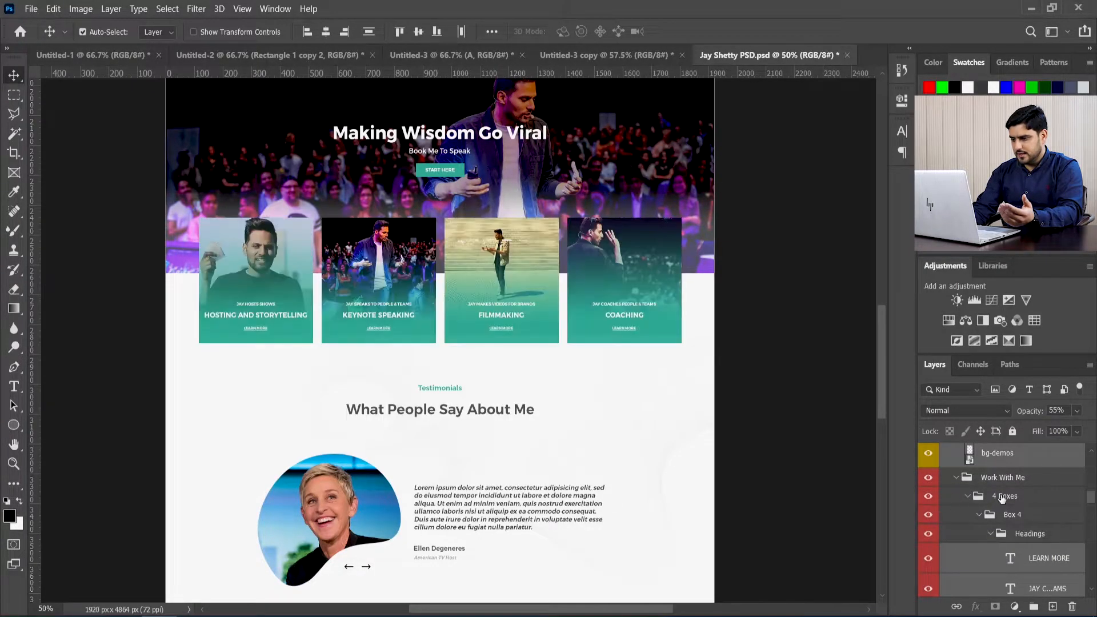
Step: Close the Jay Shetty PSD document and return to Untitled-1
scroll(1002, 504, down, 2)
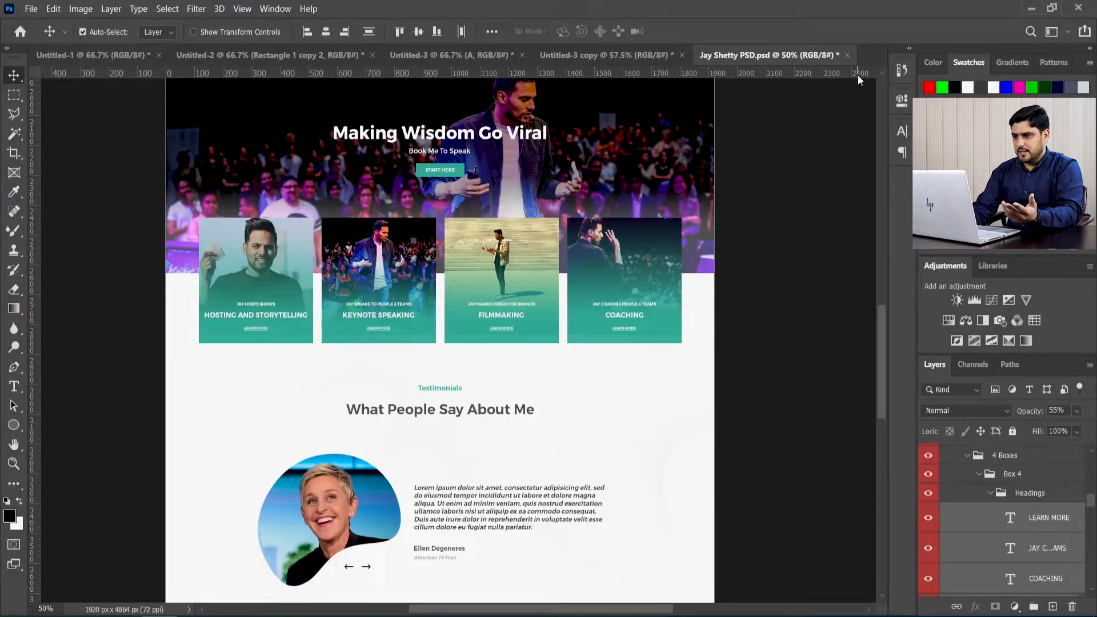
click(848, 56)
click(512, 244)
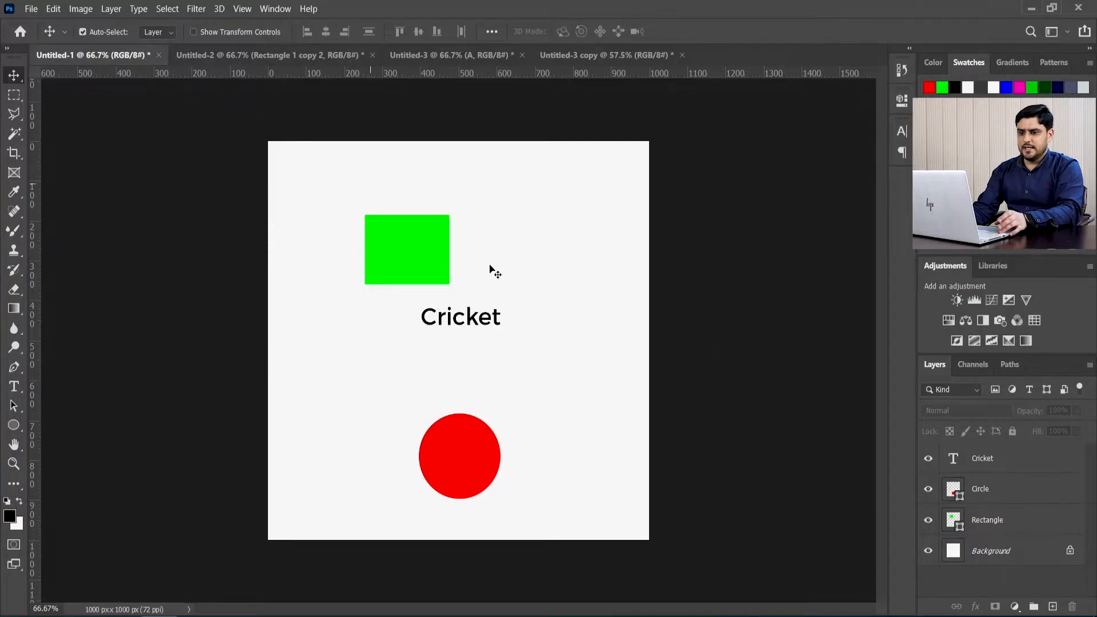
Step: Box-select the green rectangle on the canvas, and box-select it again together with the Cricket text
drag(340, 177, 560, 293)
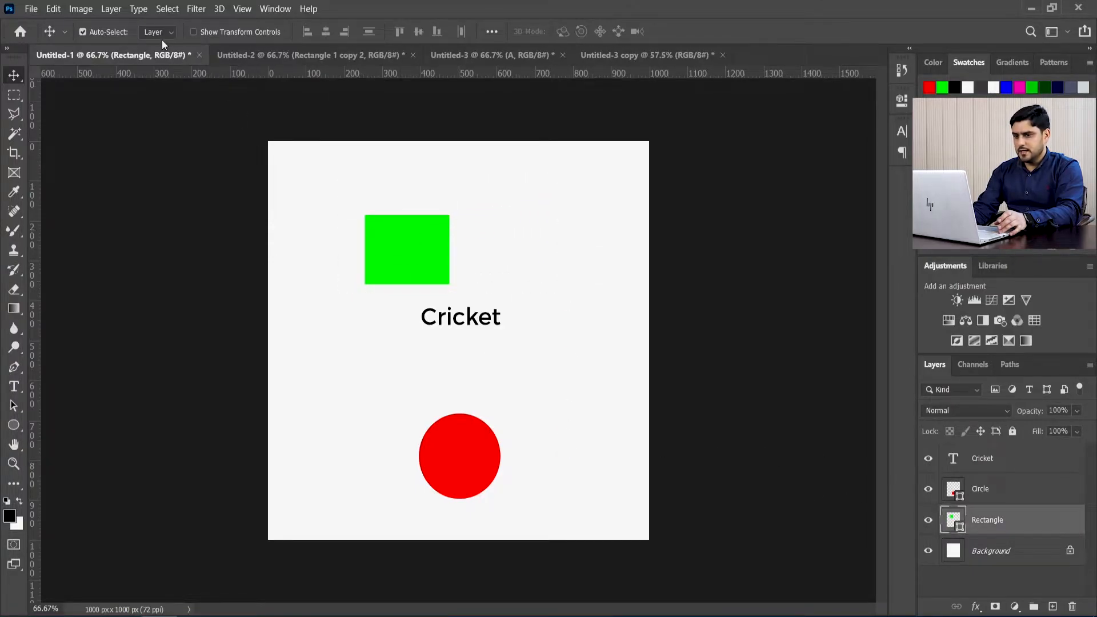
drag(318, 182, 571, 332)
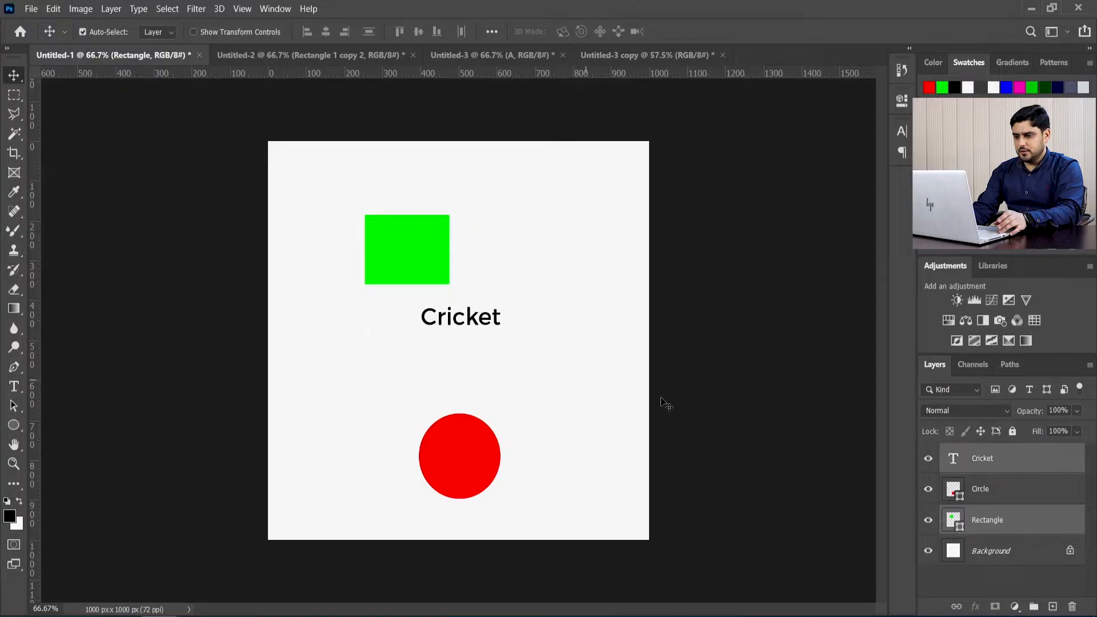
Step: Group the Circle and Rectangle layers and name the group "Shapes"
click(984, 500)
key(alt+])
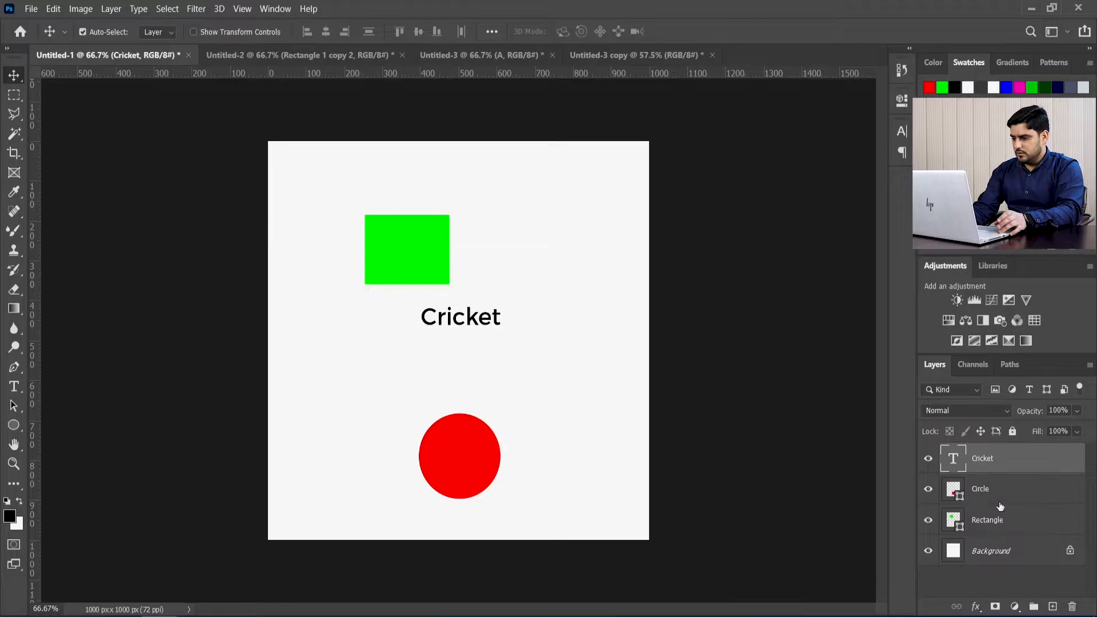
key(alt+[)
shift+click(999, 523)
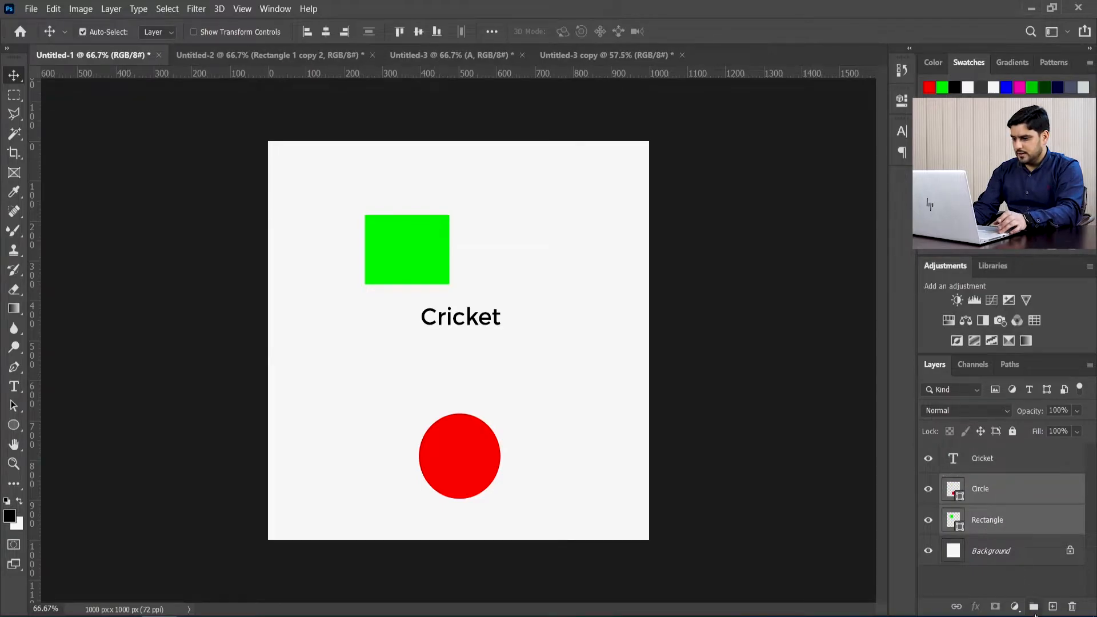
click(1034, 607)
double_click(979, 484)
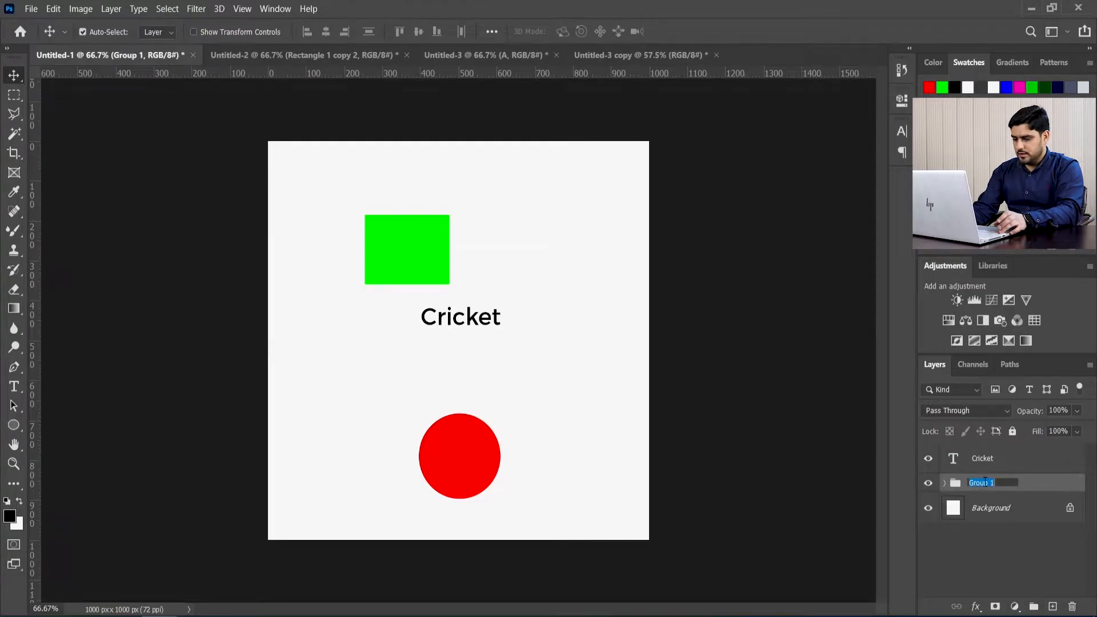
text(Shapes)
key(Return)
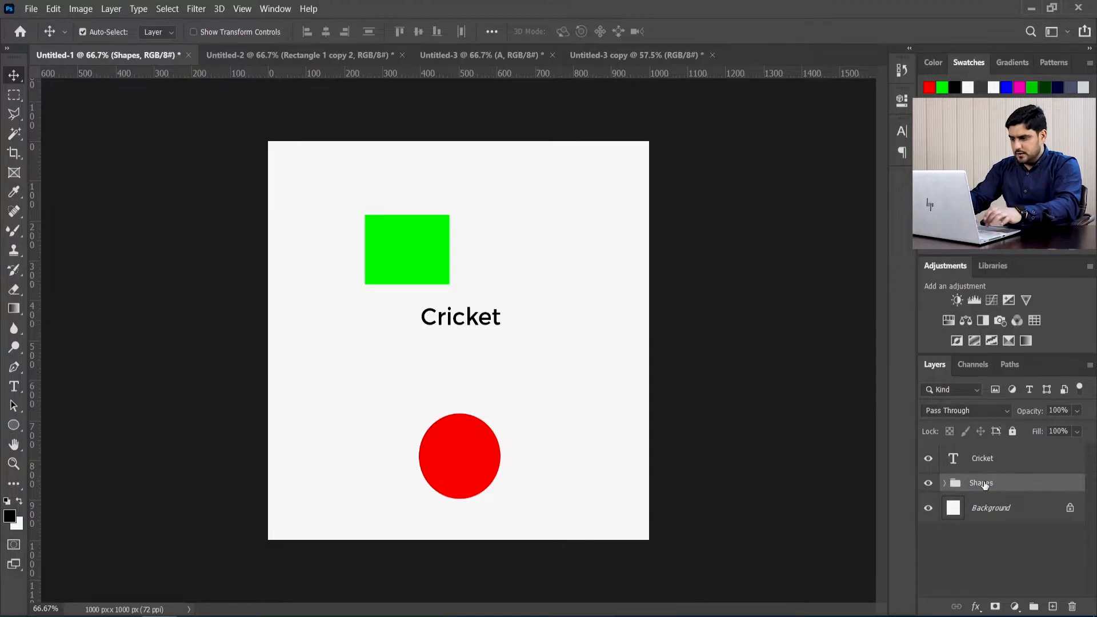
Step: Set Auto-Select to Group and box-select the green rectangle on the canvas
click(168, 33)
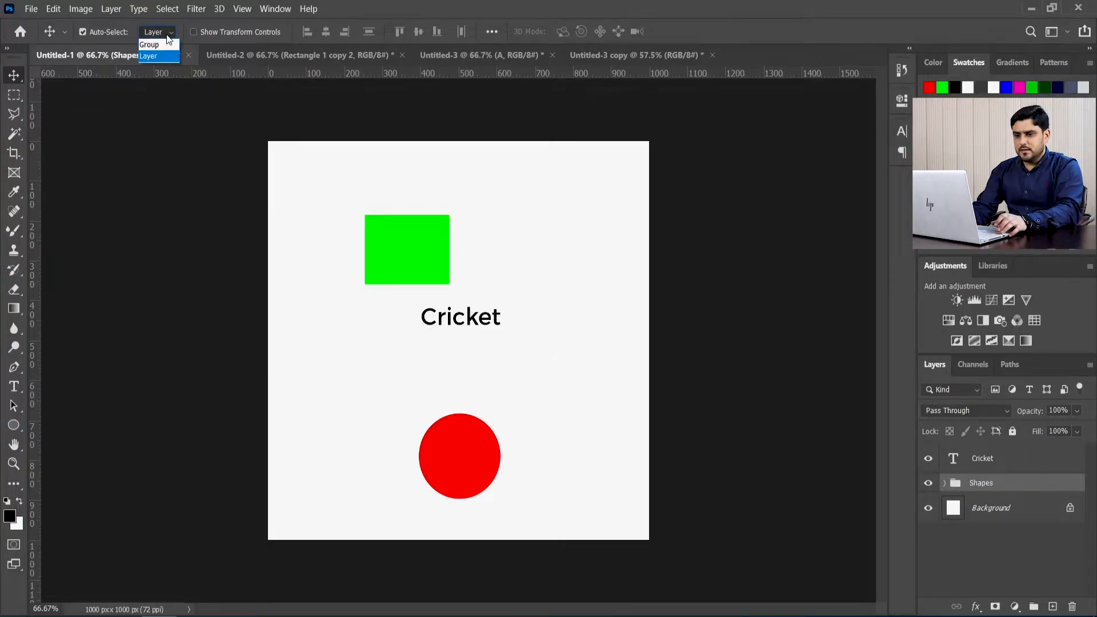
click(161, 39)
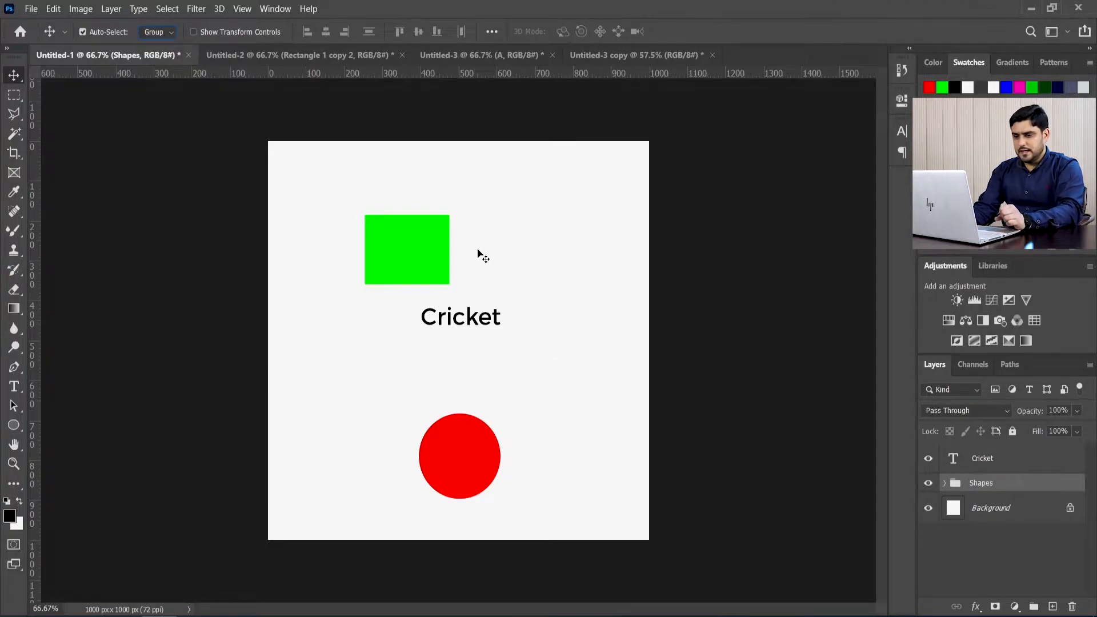
drag(298, 170, 517, 281)
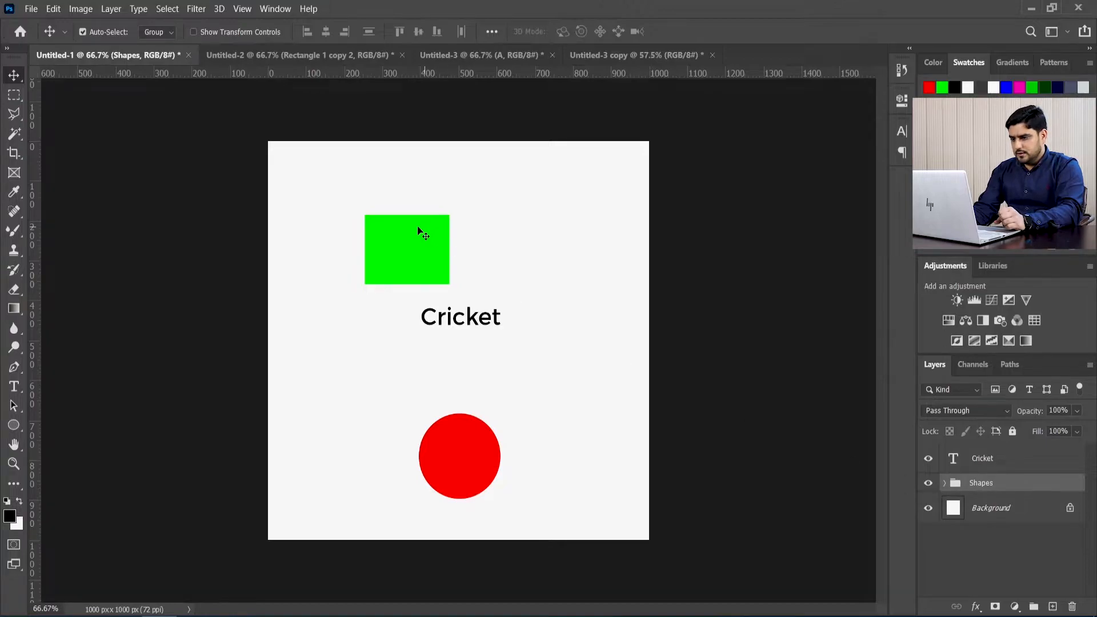
Step: Expand the Shapes group, and box-select the green rectangle with Auto-Select set to Layer
click(945, 484)
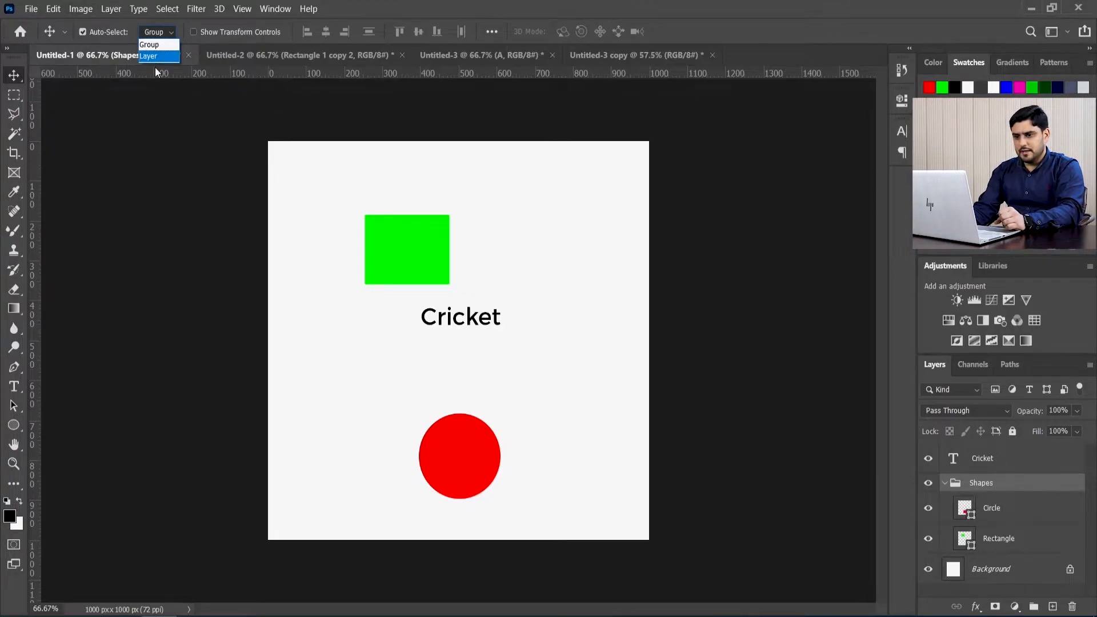
click(158, 56)
drag(342, 147, 501, 280)
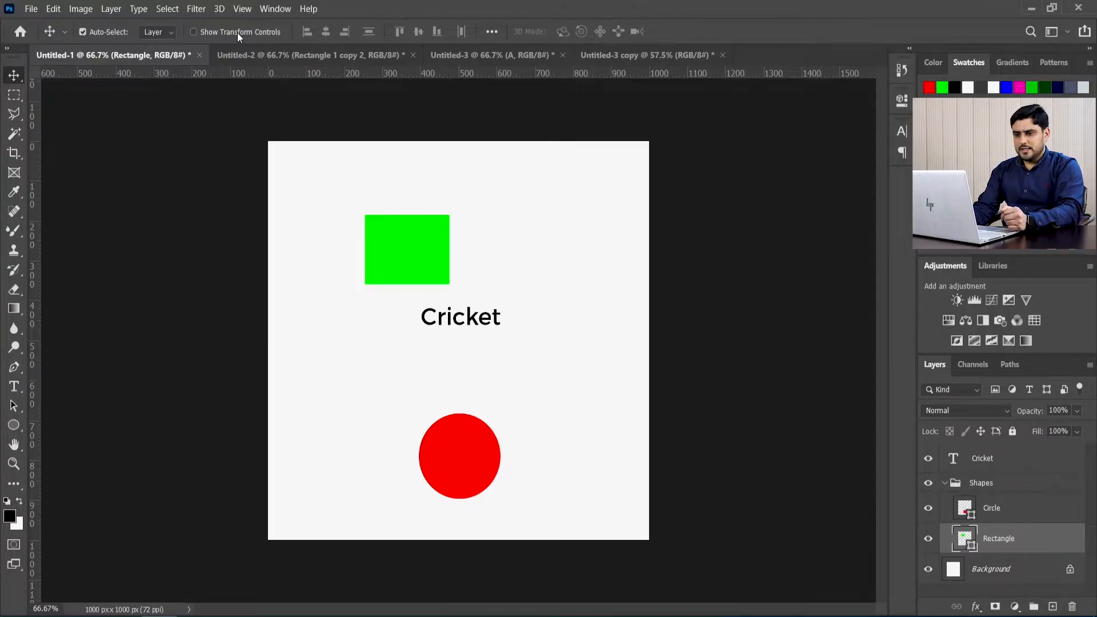
Step: Show the transform controls and try resizing the green rectangle to about 92% width and 137% height, cancelling the transform
click(193, 32)
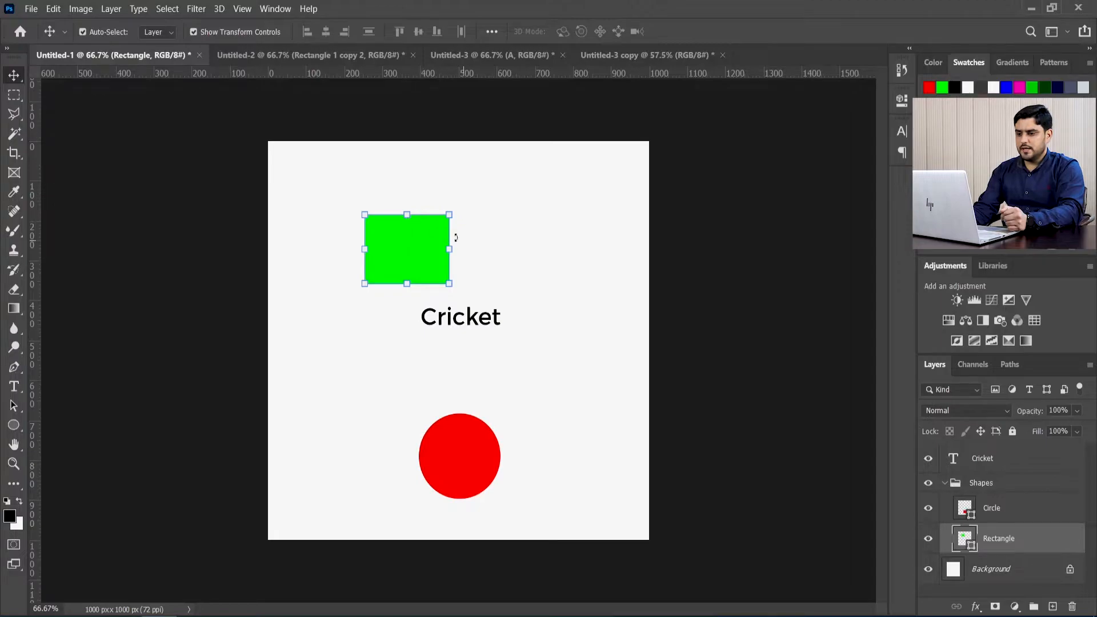
mouse_move(407, 215)
mouse_down()
mouse_move(406, 173)
mouse_move(407, 204)
mouse_up()
mouse_move(363, 243)
mouse_down()
mouse_move(311, 243)
mouse_move(357, 242)
mouse_up()
mouse_move(449, 204)
mouse_down()
mouse_move(489, 177)
mouse_move(434, 172)
mouse_move(461, 206)
mouse_move(494, 170)
mouse_move(441, 187)
mouse_move(477, 183)
mouse_move(449, 173)
mouse_move(435, 190)
mouse_up()
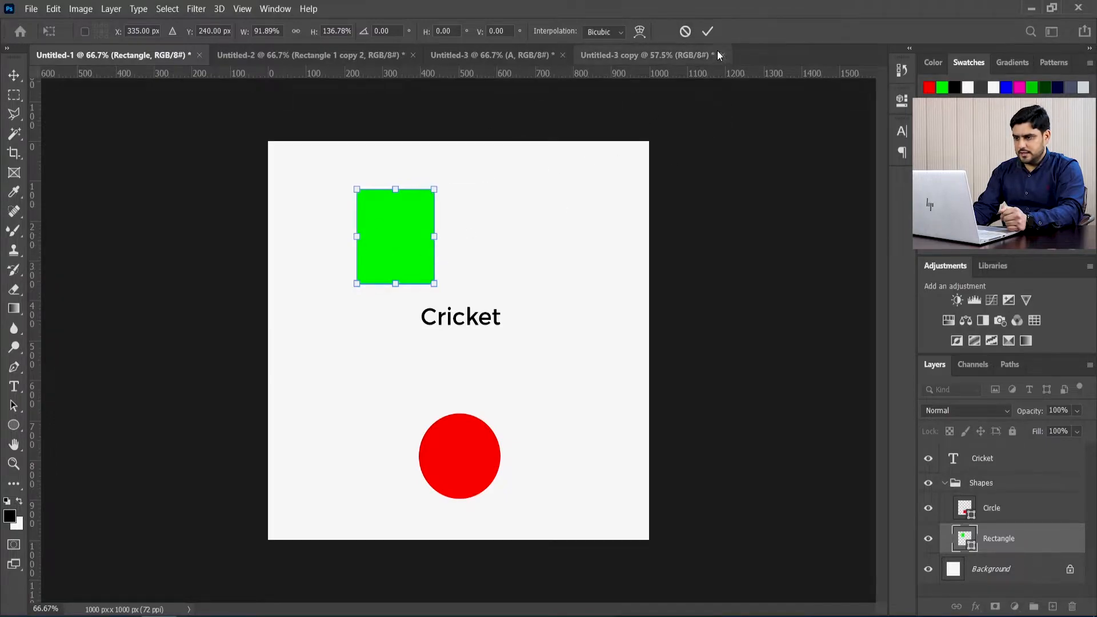
click(685, 32)
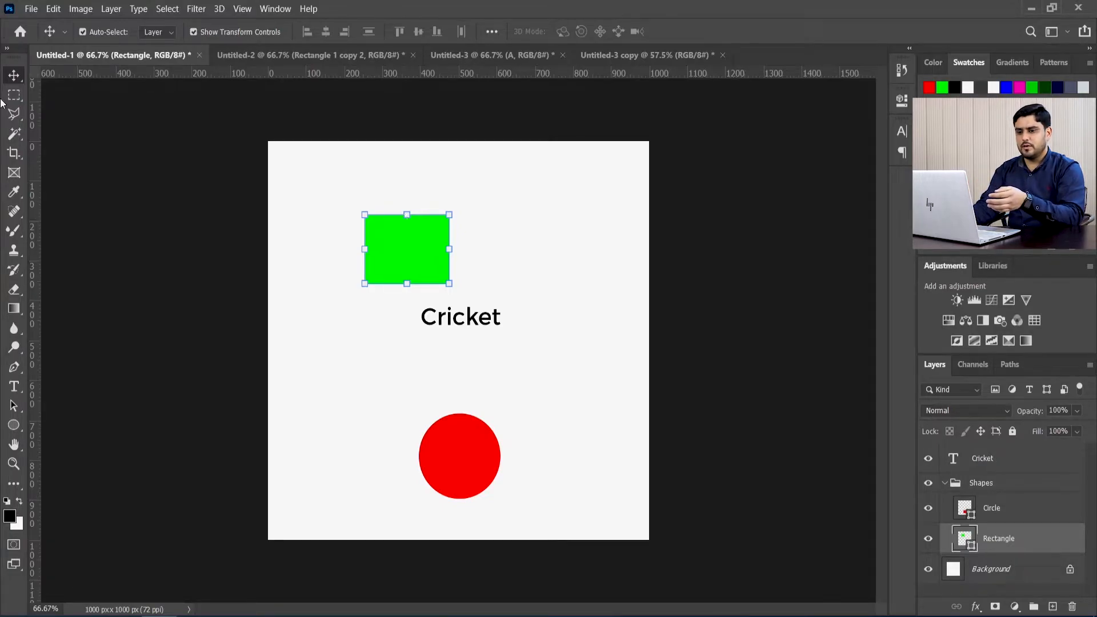
Step: Turn off Auto-Select and hide the transform controls for the Move tool
click(83, 32)
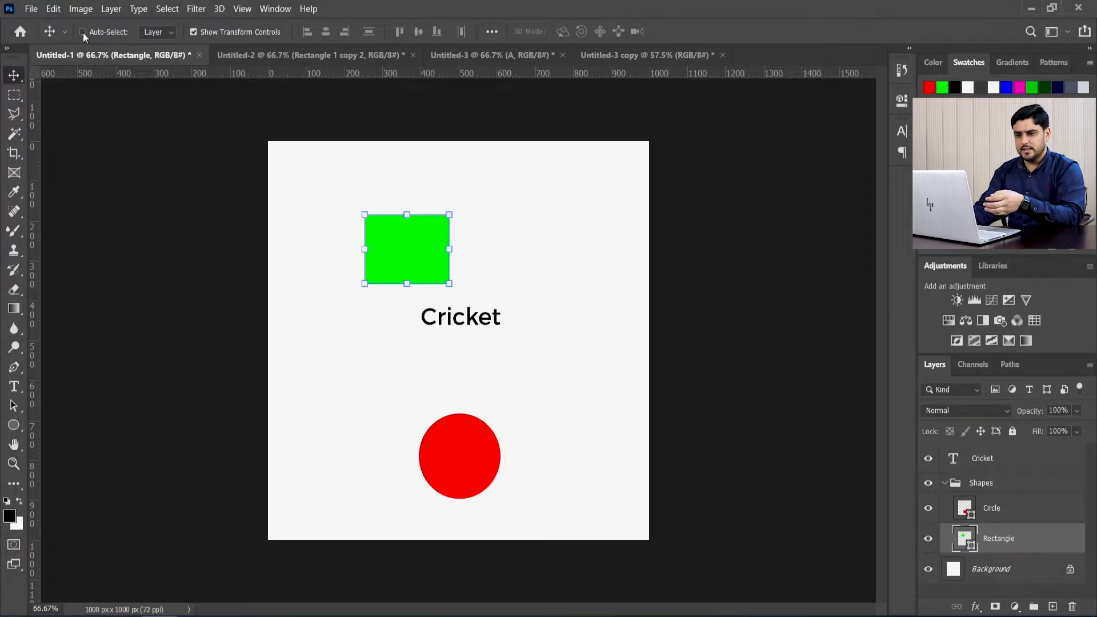
click(193, 32)
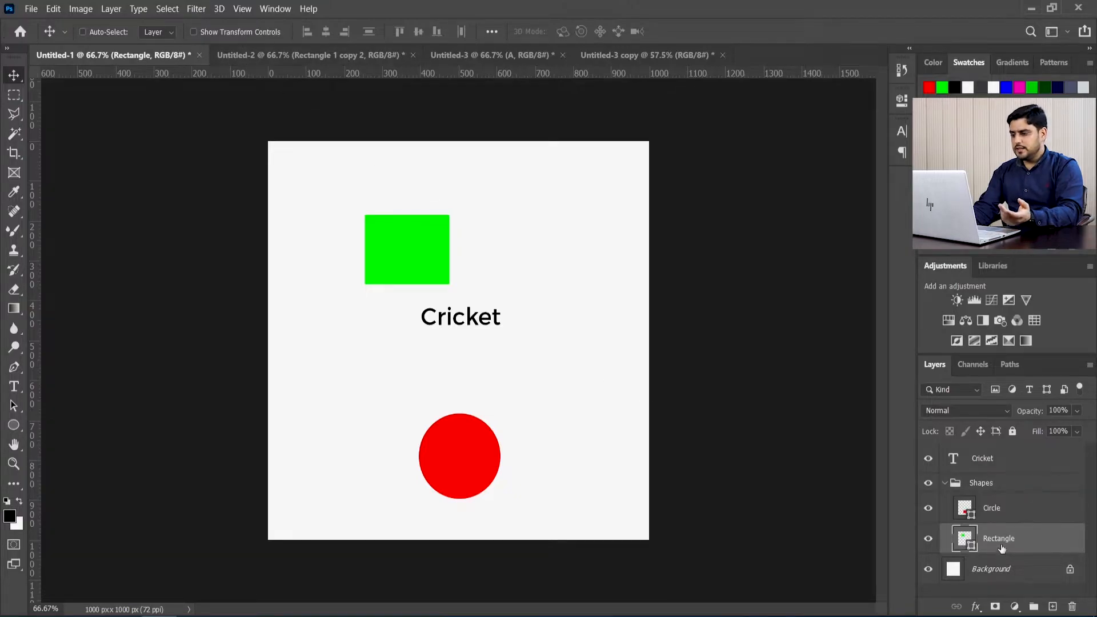
Step: Try enlarging the green rectangle with Free Transform to about 111% width and 109% height, and cancel the transform
key(ctrl+t)
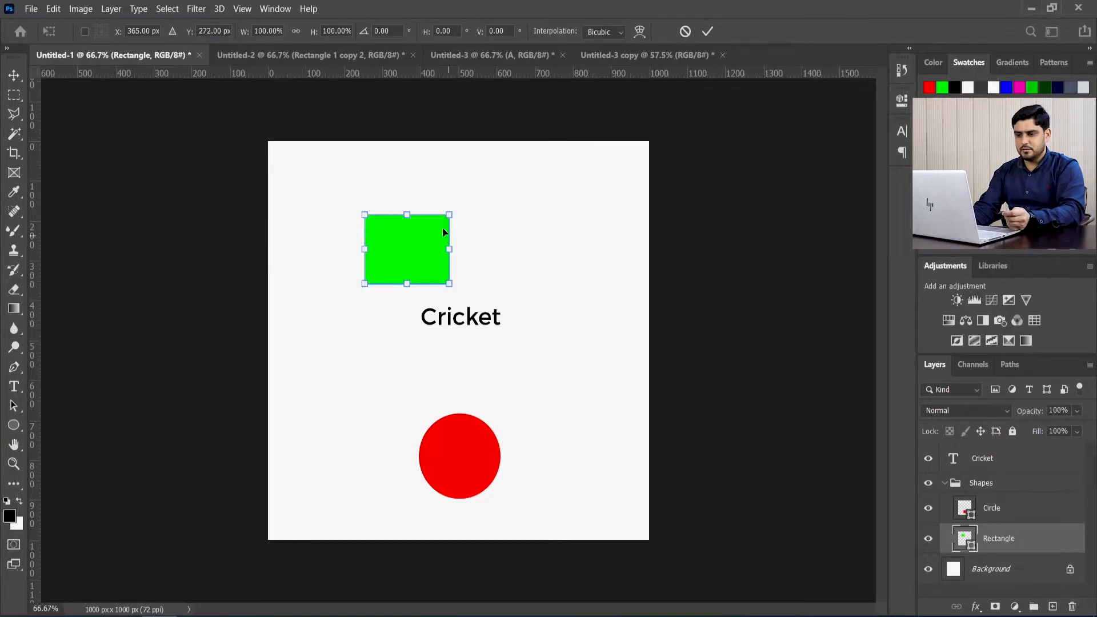
mouse_move(450, 215)
mouse_down()
mouse_move(400, 196)
mouse_move(459, 209)
mouse_up()
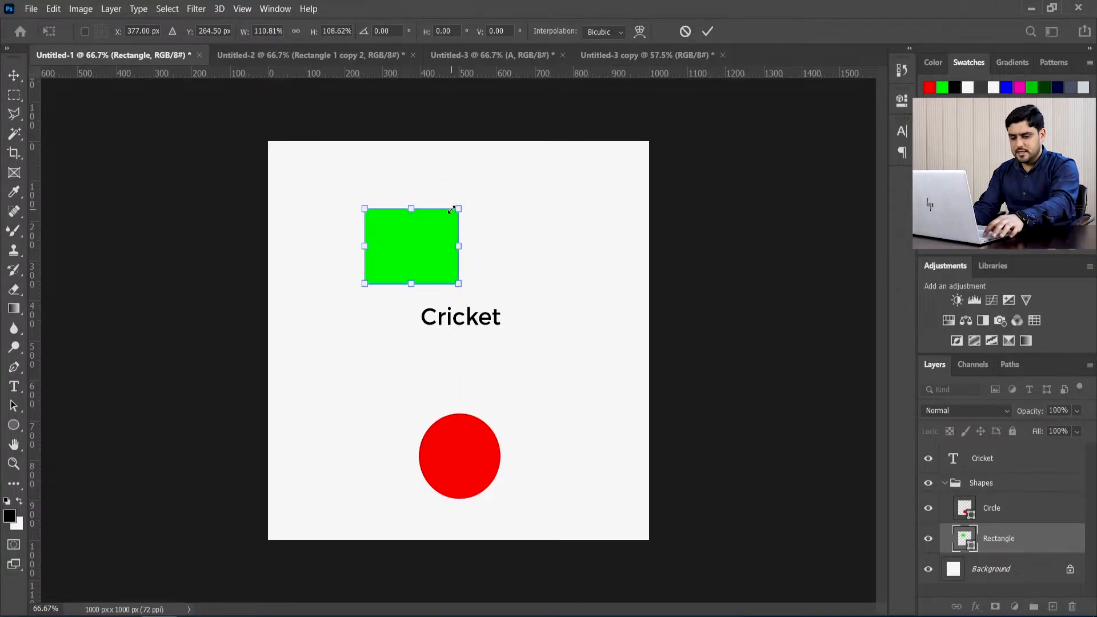
click(685, 32)
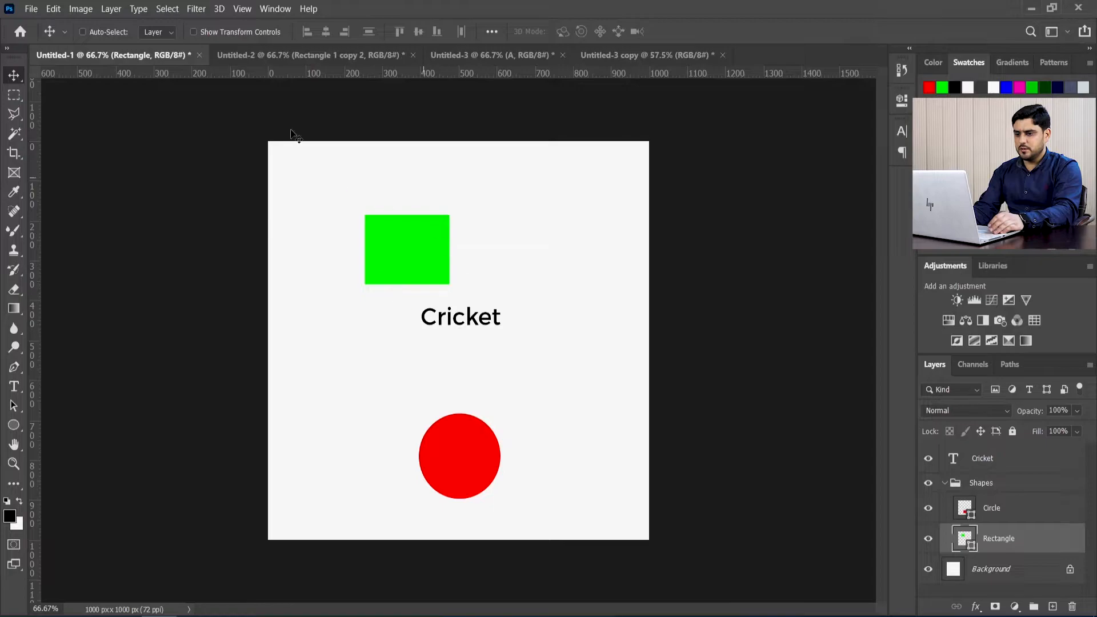
Step: Show the transform controls and enlarge the Cricket text from its corners to about 331% width and height
click(220, 32)
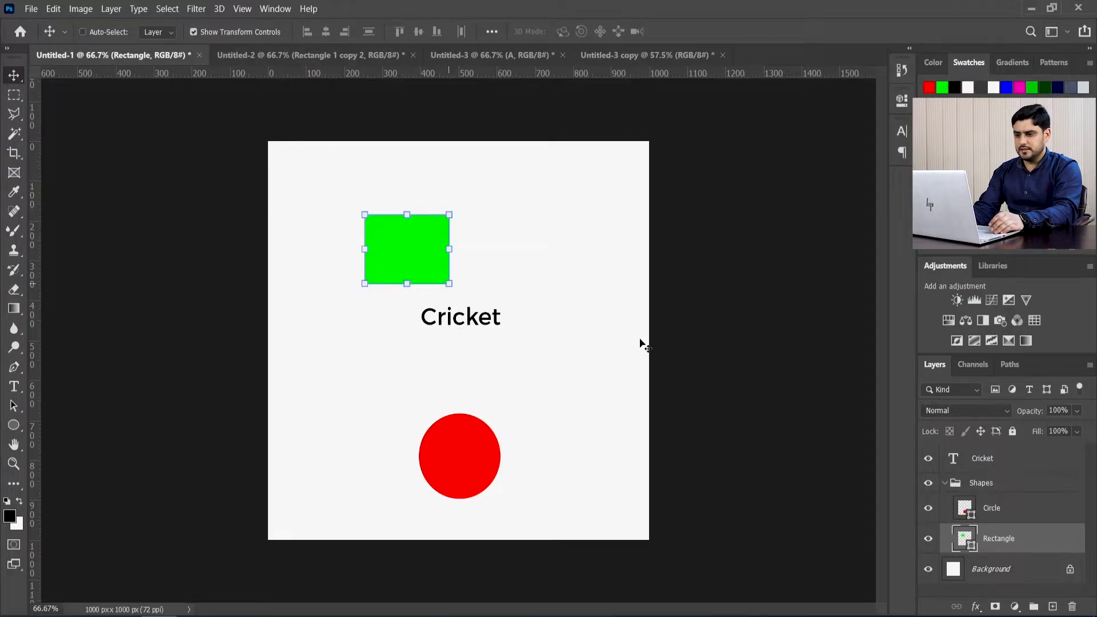
click(993, 461)
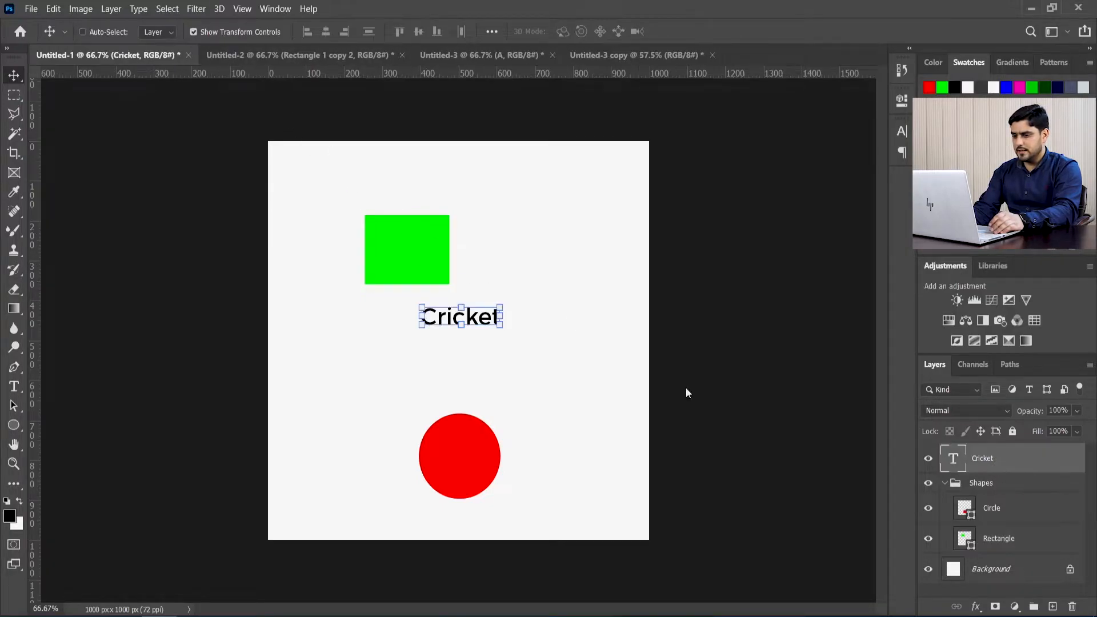
drag(501, 309, 517, 193)
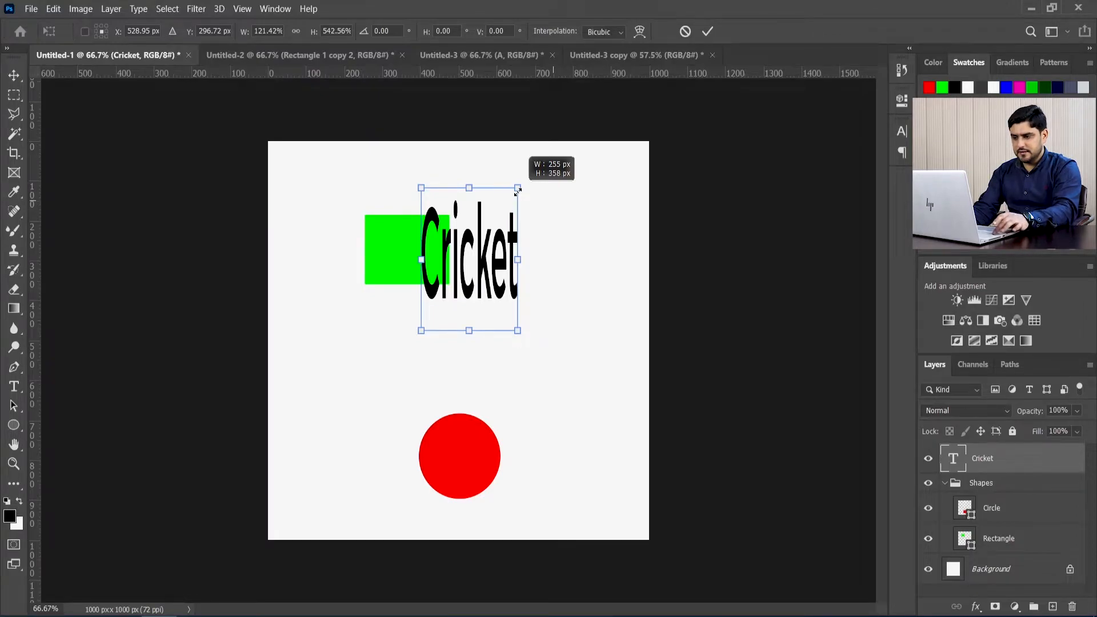
drag(517, 190, 616, 210)
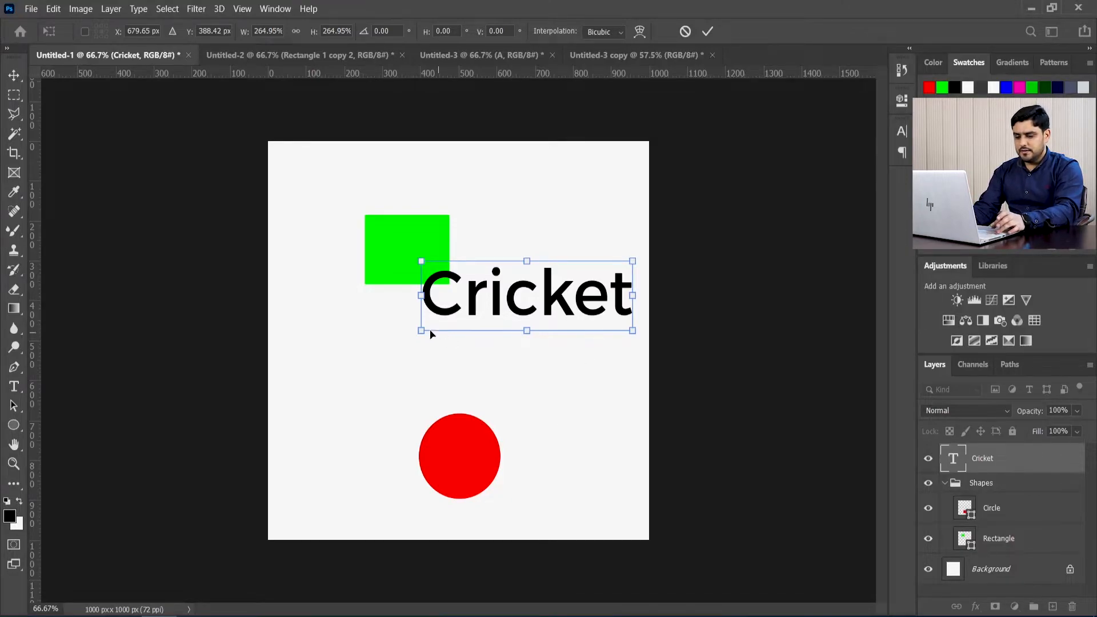
drag(414, 338, 365, 334)
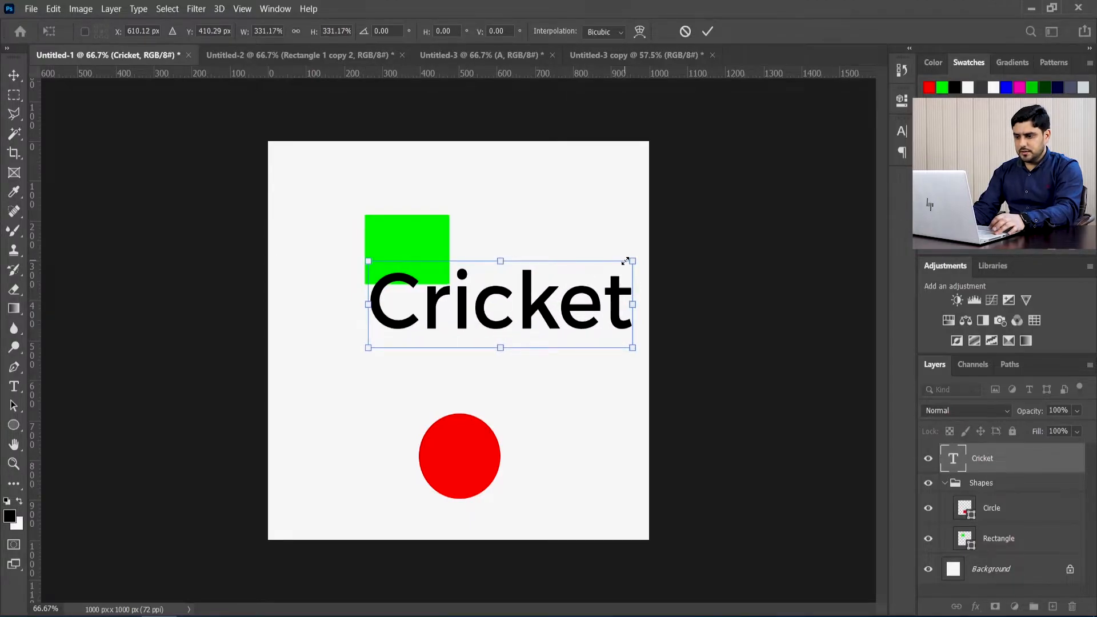
Step: Scale the Cricket text about its centre, trying proportional and stretched sizes, ending at about 223% width and height
drag(633, 260, 577, 299)
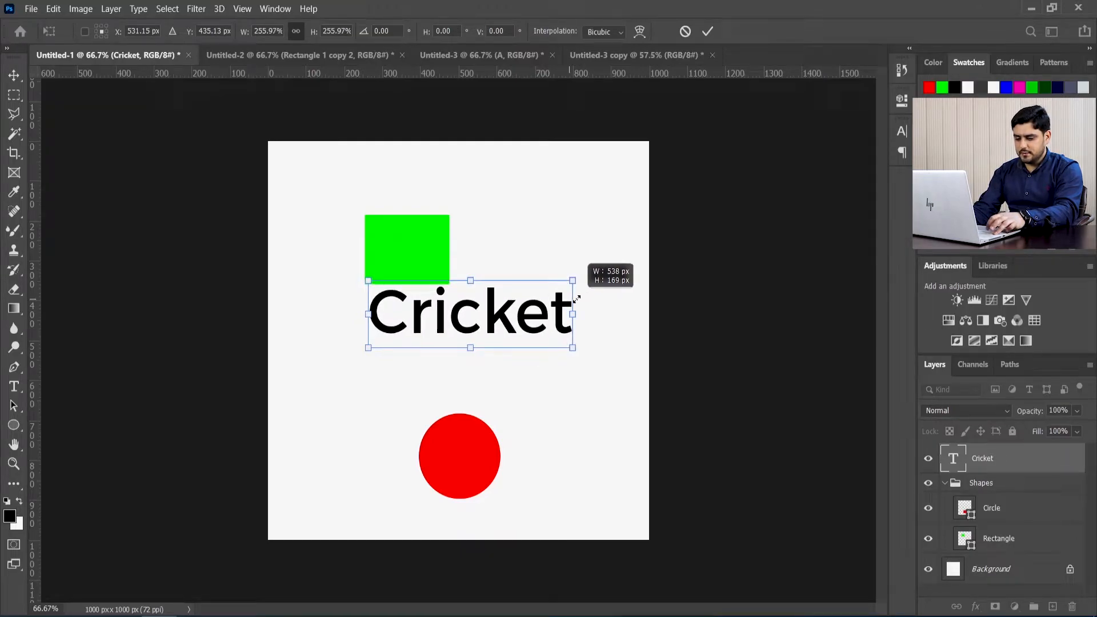
mouse_move(576, 299)
mouse_down()
mouse_move(592, 289)
mouse_move(541, 314)
mouse_move(619, 270)
mouse_move(589, 282)
mouse_up()
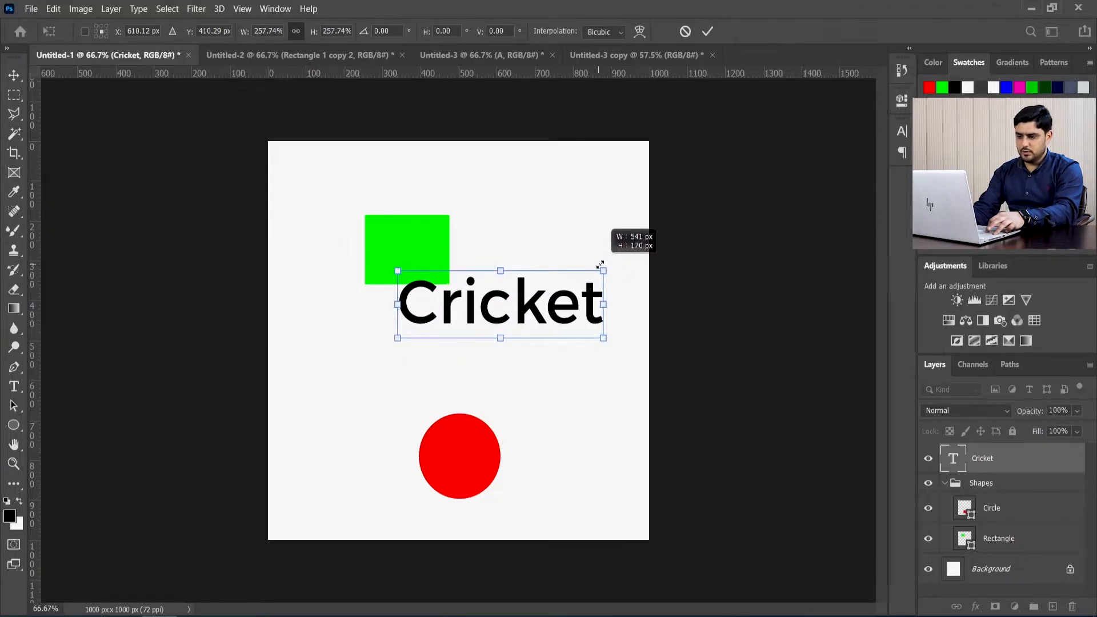
drag(603, 263, 612, 211)
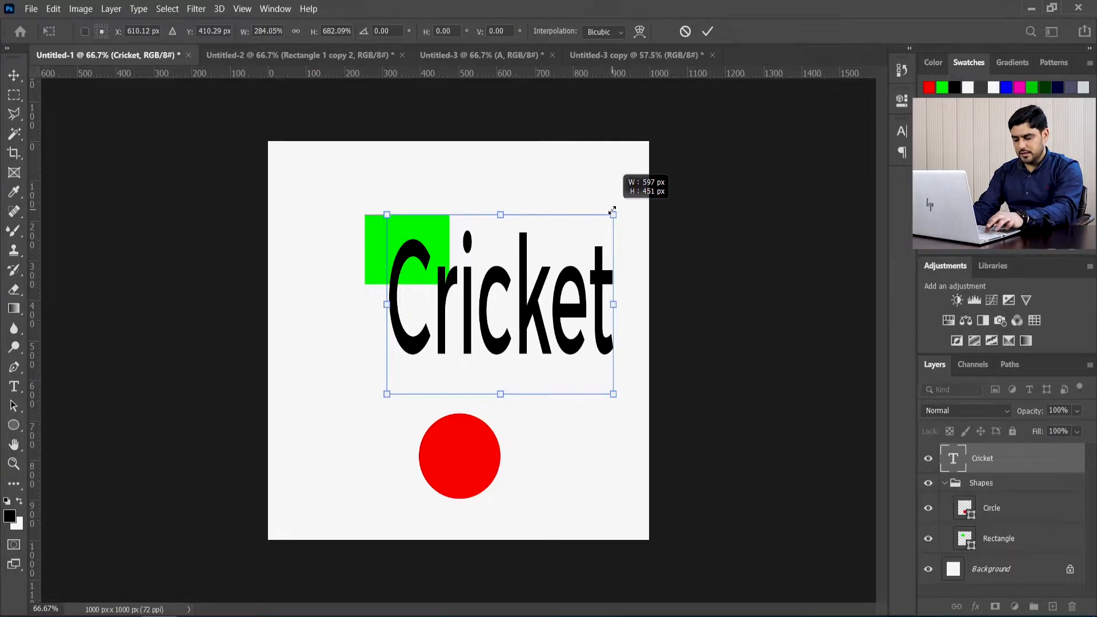
drag(612, 212, 581, 249)
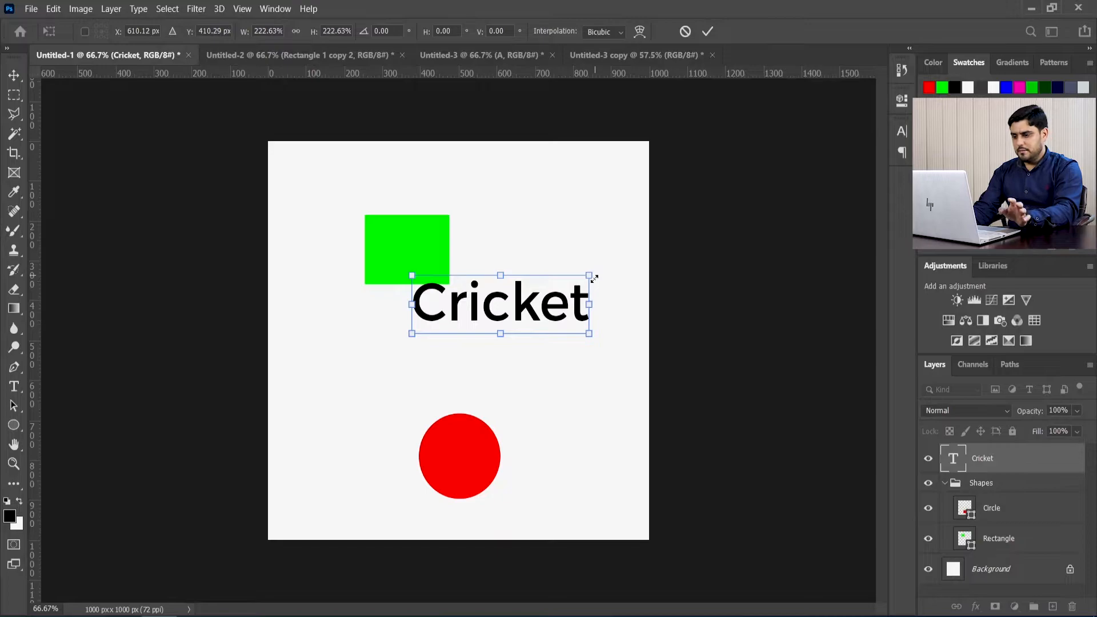
Step: Place the Cricket text at about X 534 px, Y 500 px, apply the transform, and hide the transform controls
drag(545, 307, 514, 343)
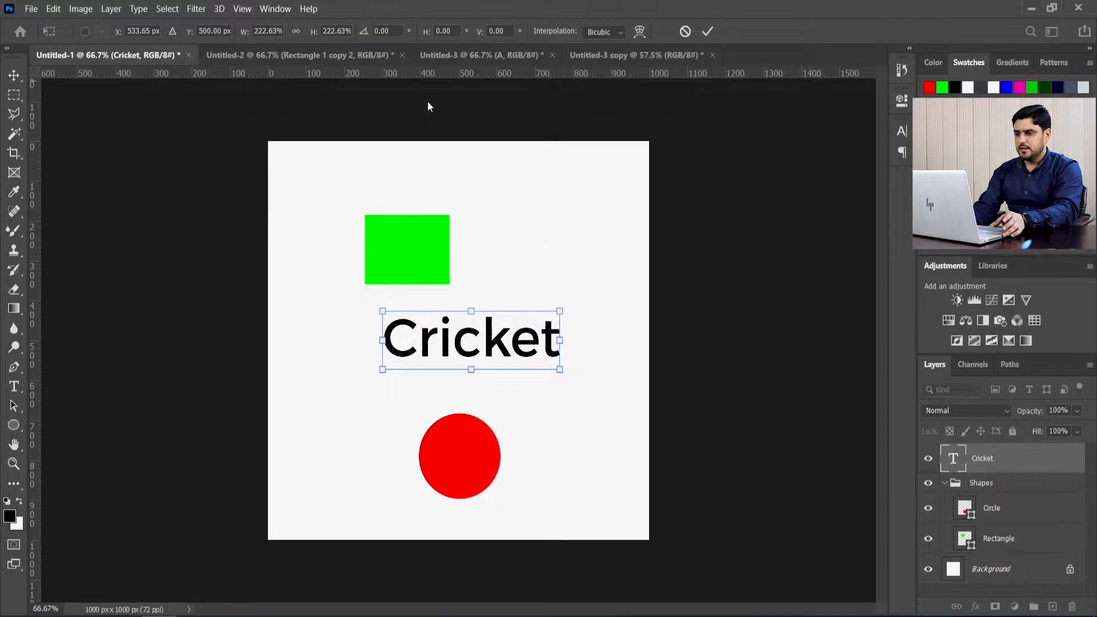
click(708, 31)
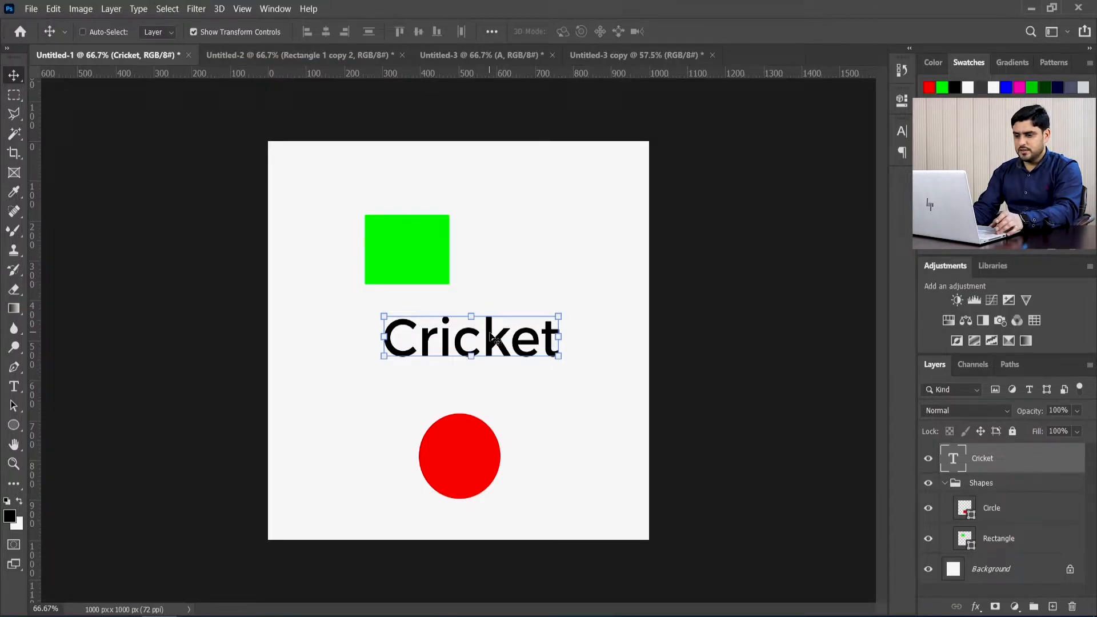
click(193, 32)
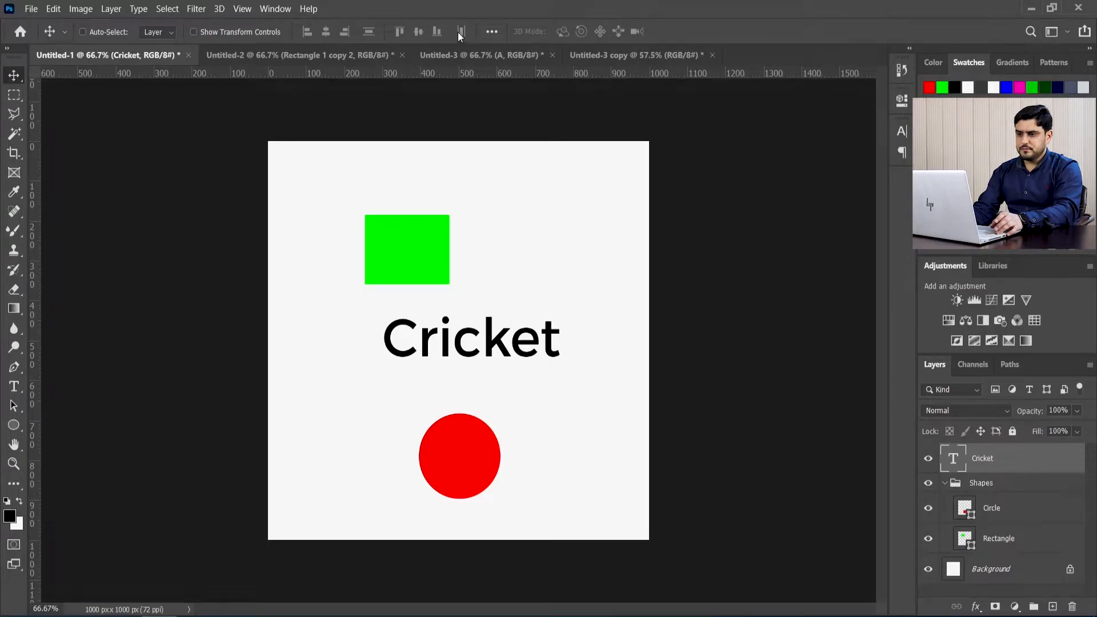
Step: Switch to the Untitled-2 document and rename the green square's layer, Rectangle 1 copy, to Rectangle Green
click(281, 54)
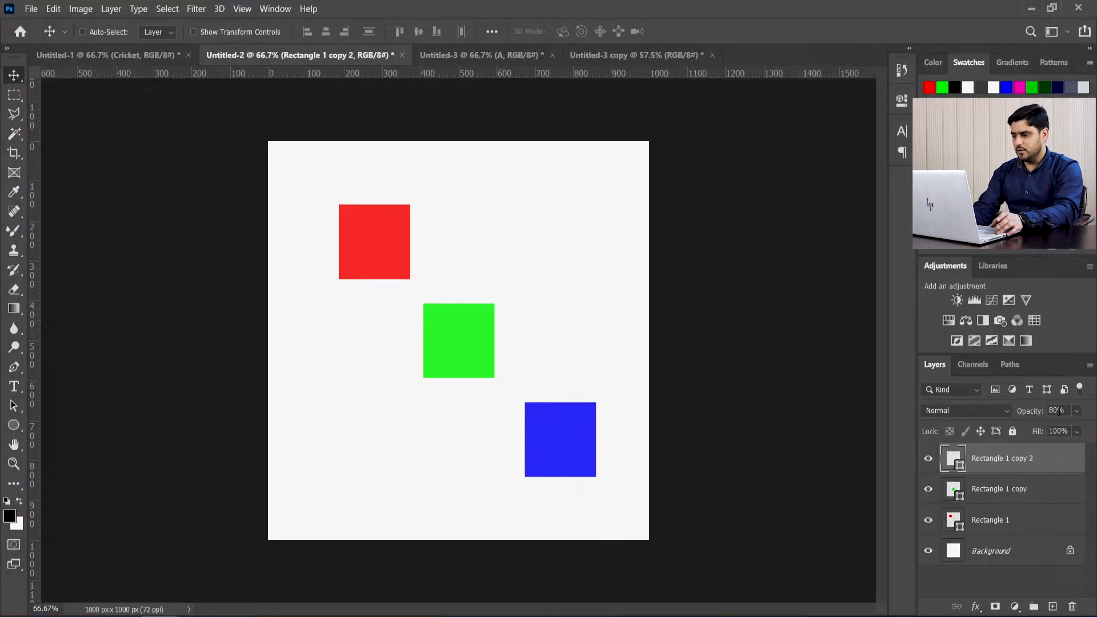
key(alt+bracketleft)
key(alt+bracketleft)
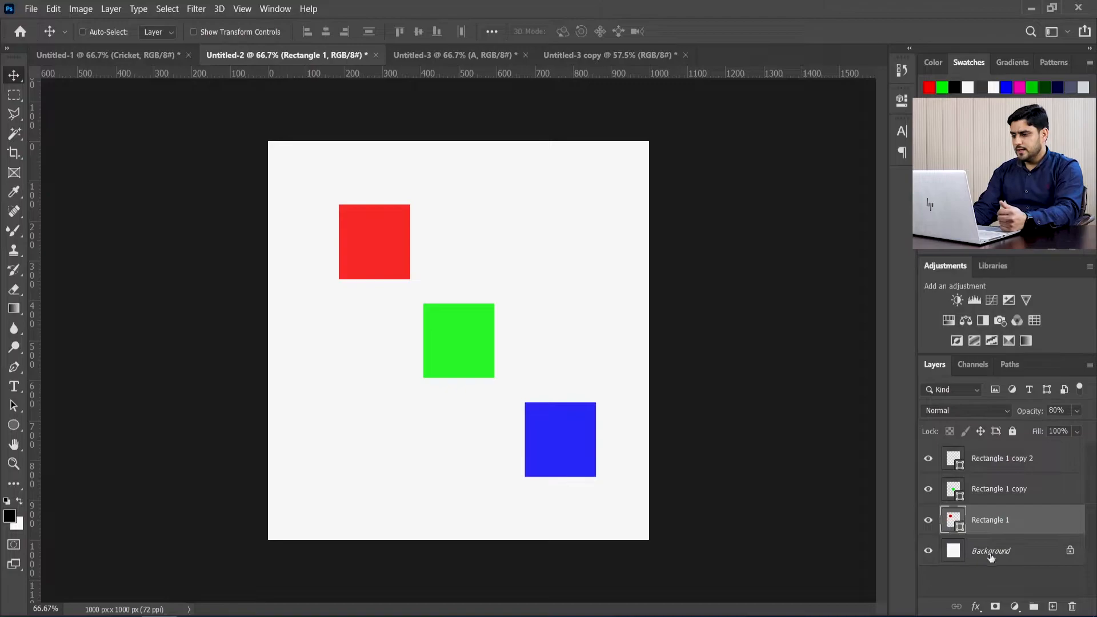
click(1031, 499)
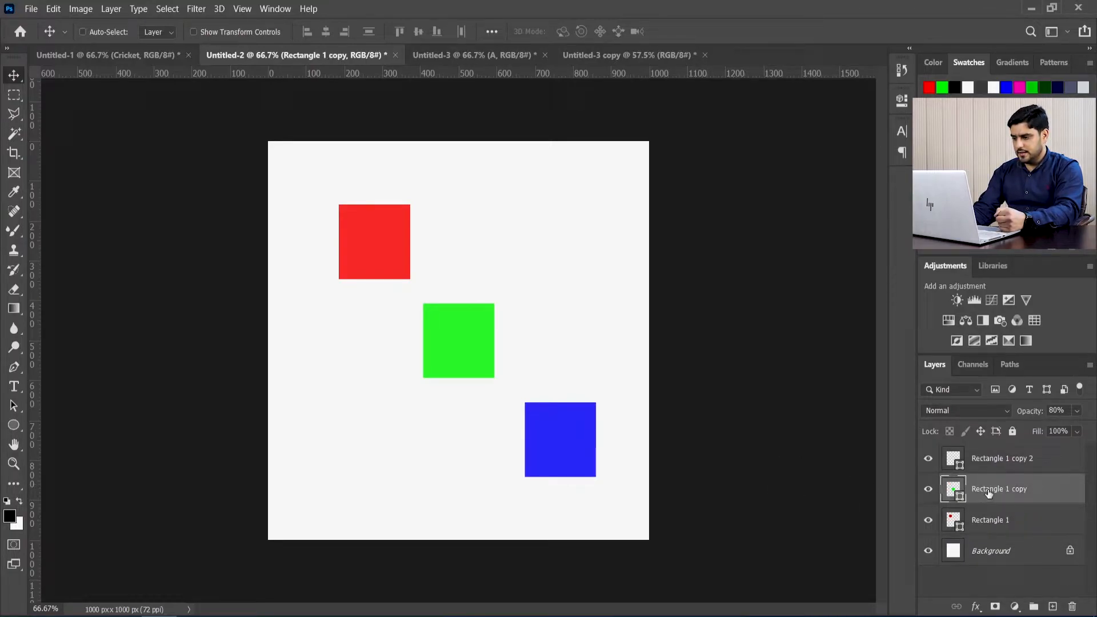
double_click(1002, 489)
drag(1004, 489, 1038, 482)
key(BackSpace)
text(Gree)
text(n)
key(Return)
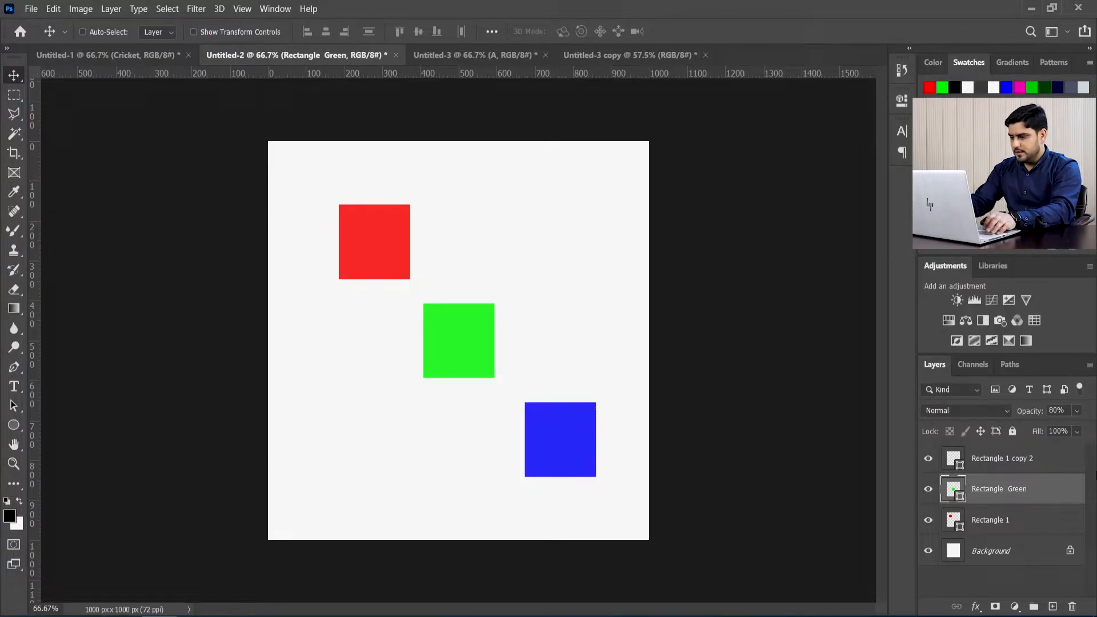
Step: Toggle the visibility of the Rectangle 1 copy 2 layer off and on, and rename it Rectangle Blue
click(928, 458)
click(929, 458)
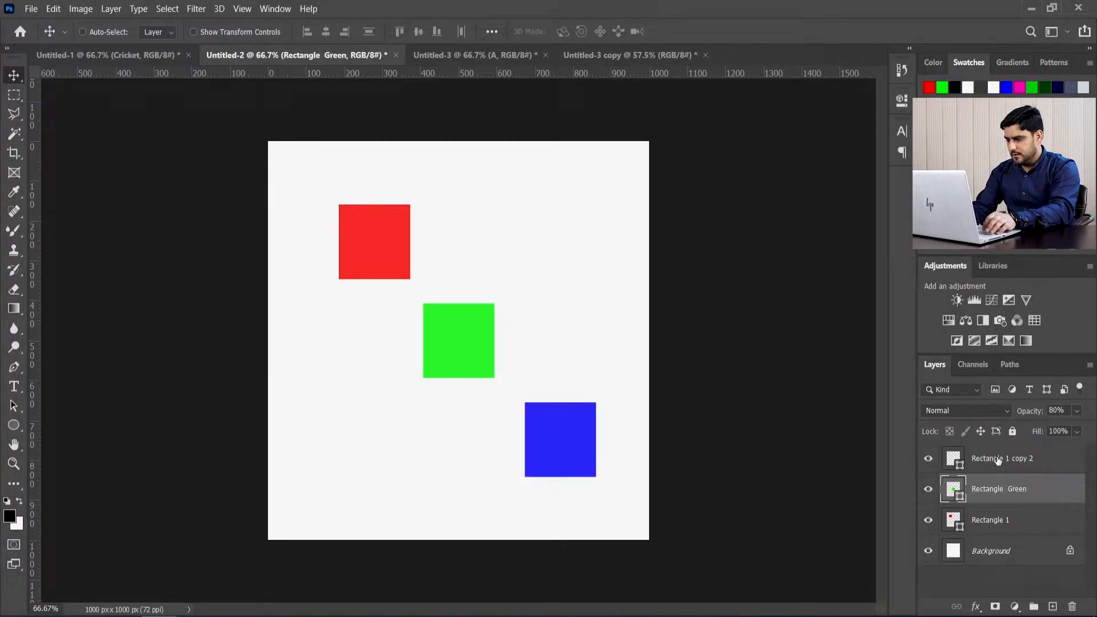
double_click(1011, 459)
drag(1005, 458, 1034, 459)
text(Blue)
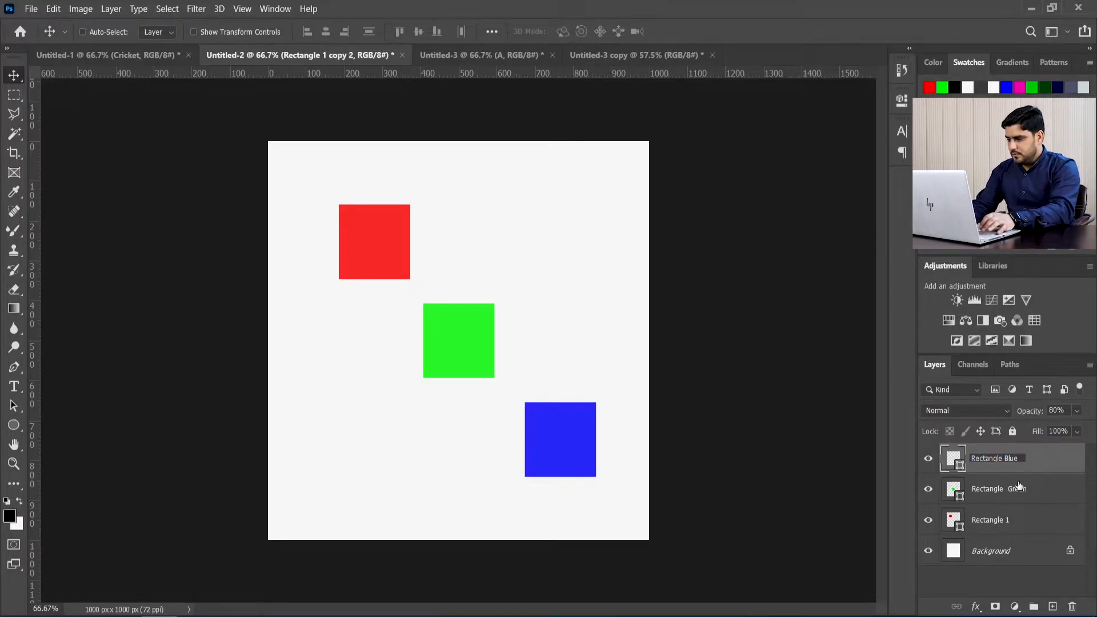
Step: Rename the red square's layer, Rectangle 1, to Rectangle REd
click(1005, 521)
double_click(1007, 520)
drag(1003, 520, 1013, 520)
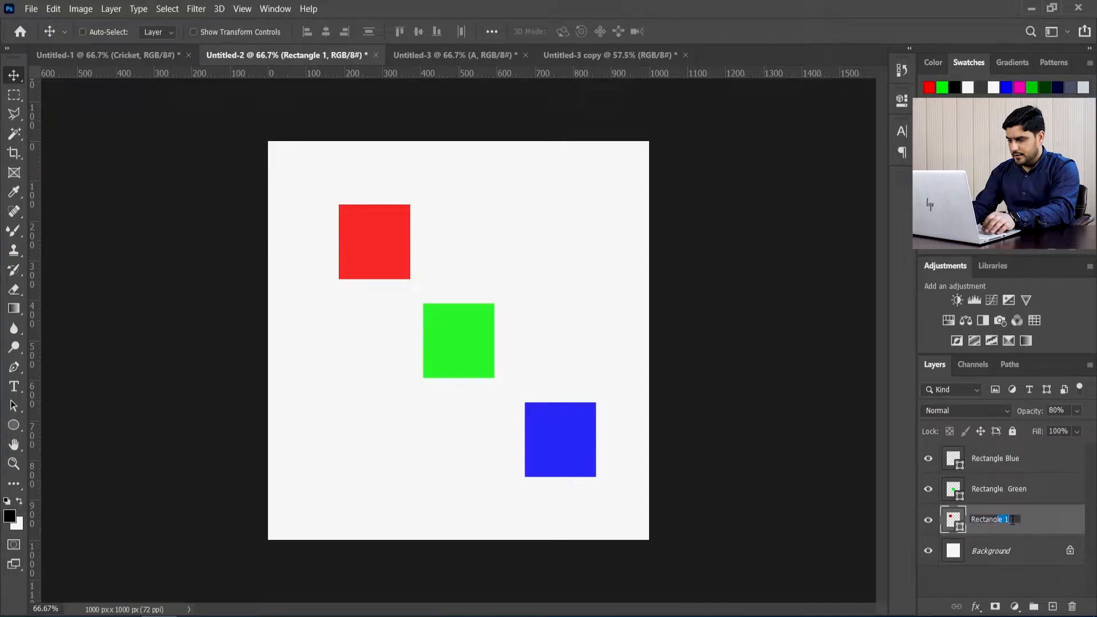
key(Return)
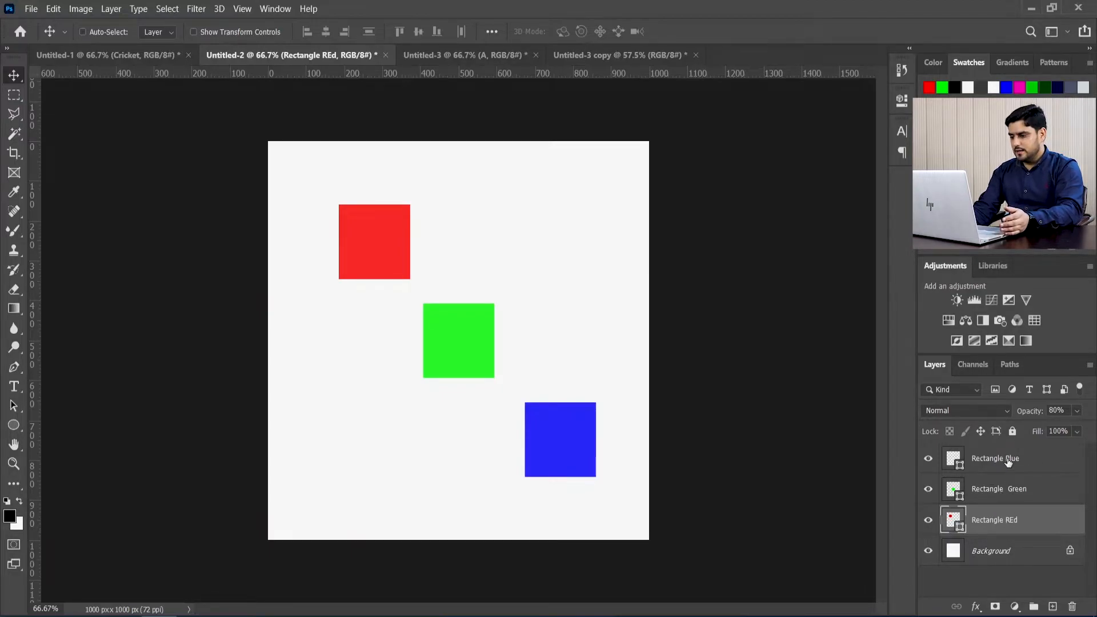
Step: Move the green square over the lower-right corner of the red square and set its layer opacity to 82%
click(1007, 500)
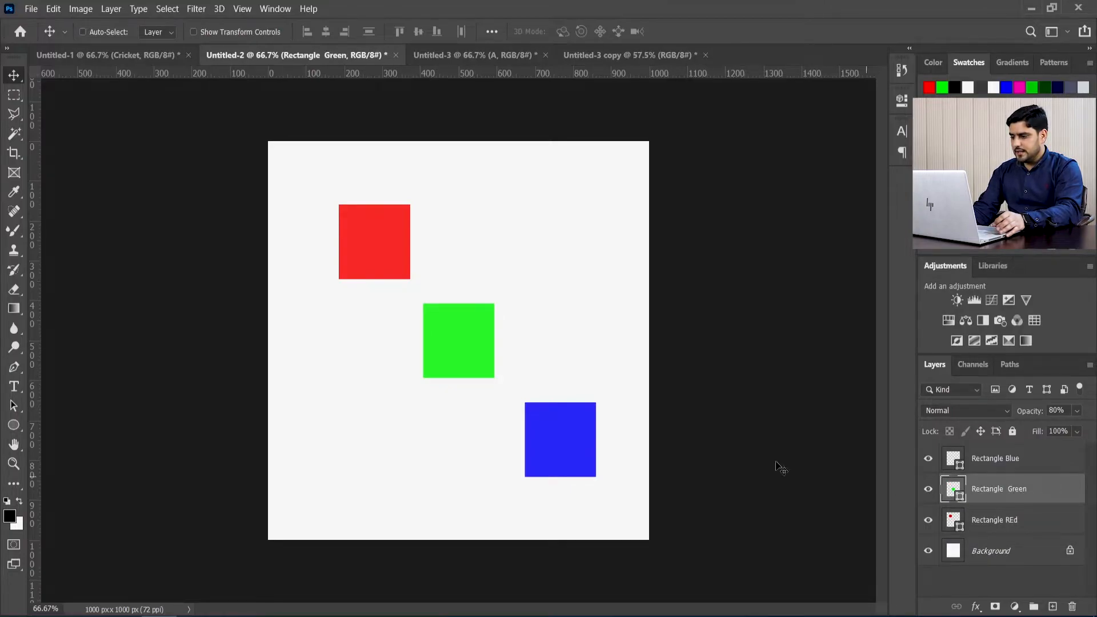
drag(462, 344, 412, 281)
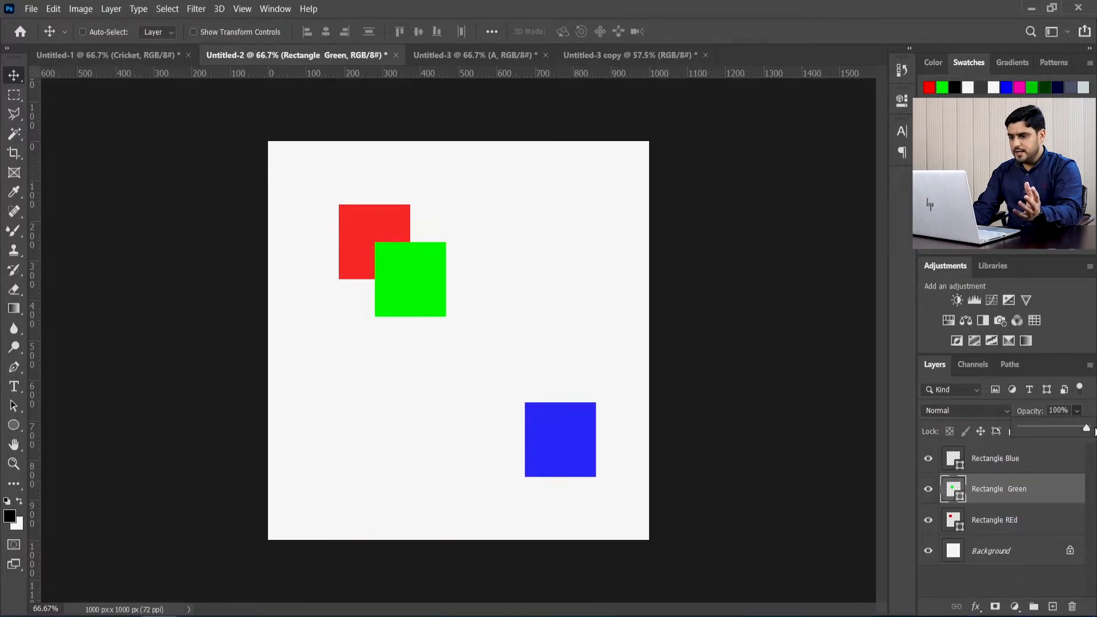
drag(1095, 432, 1081, 431)
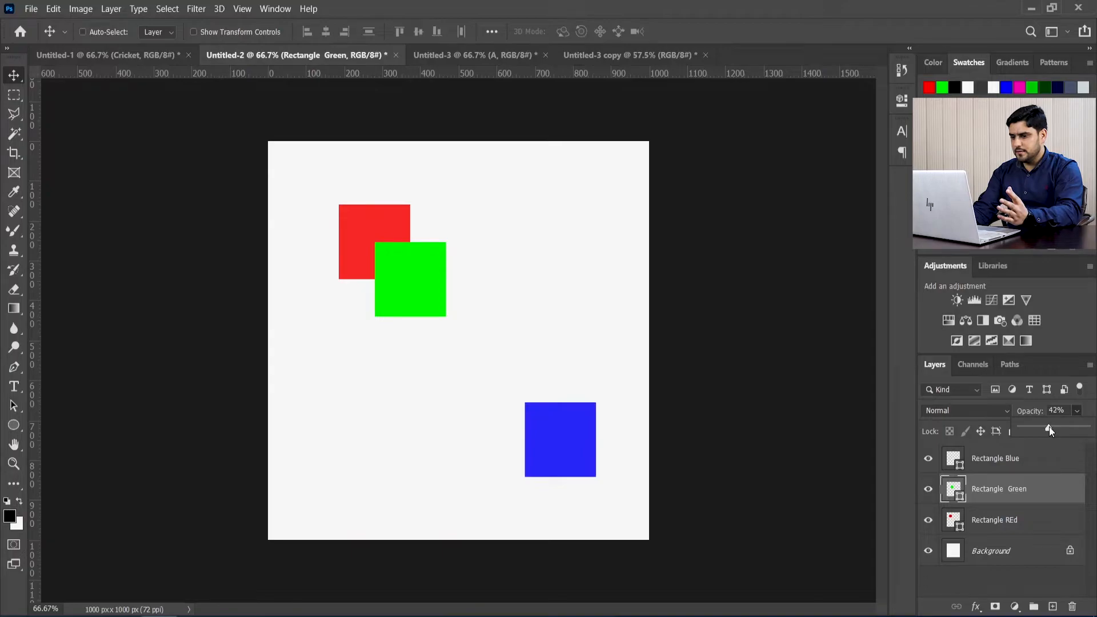
drag(1037, 427, 998, 424)
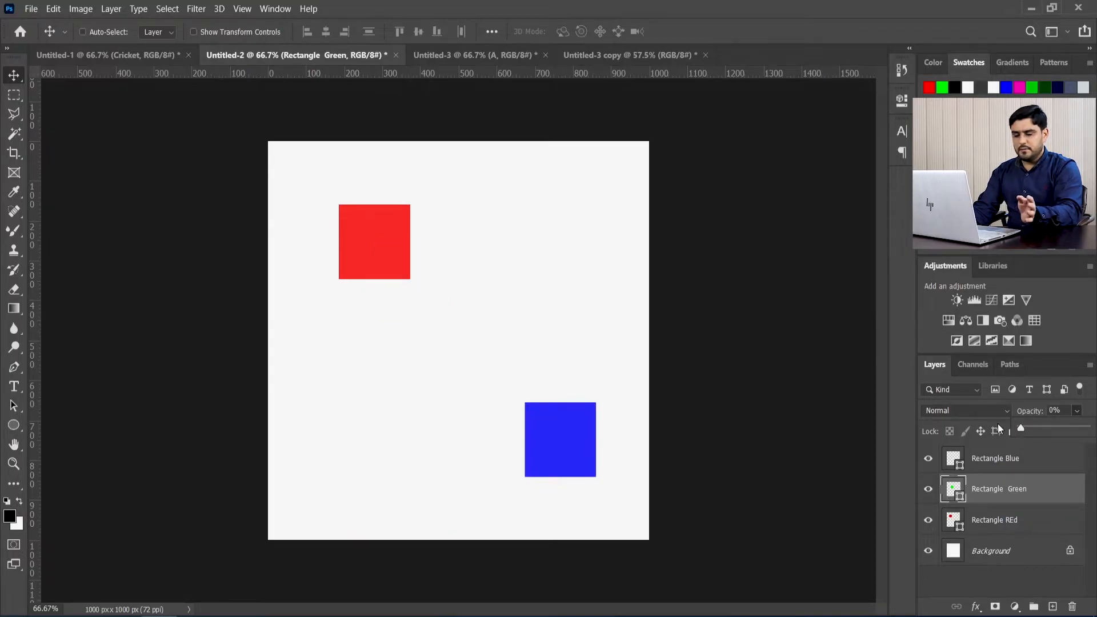
drag(998, 425, 1081, 424)
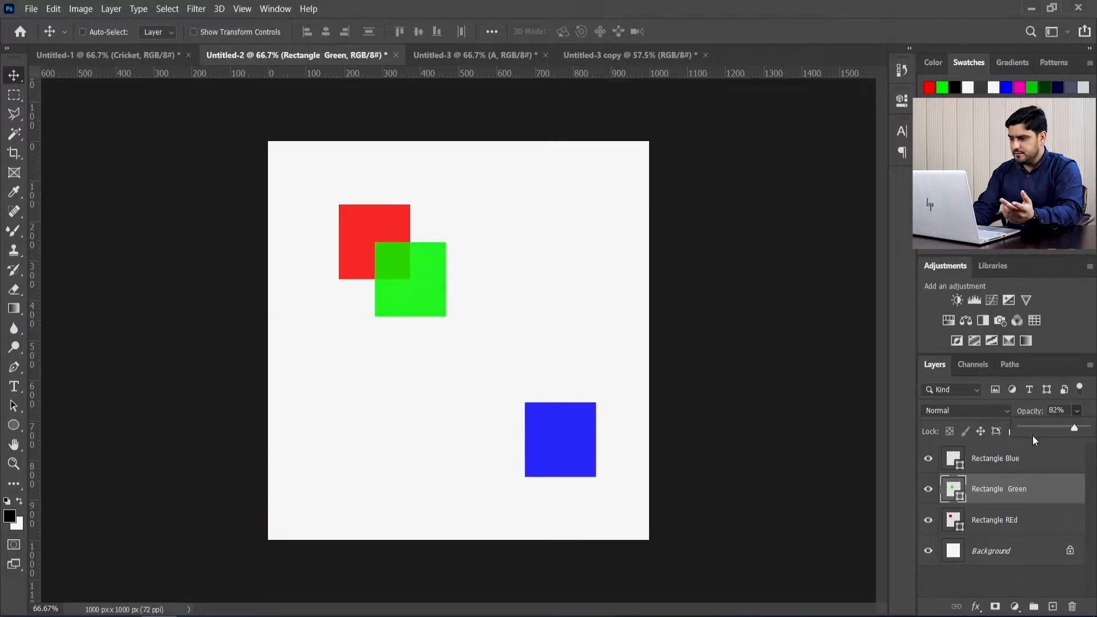
click(752, 15)
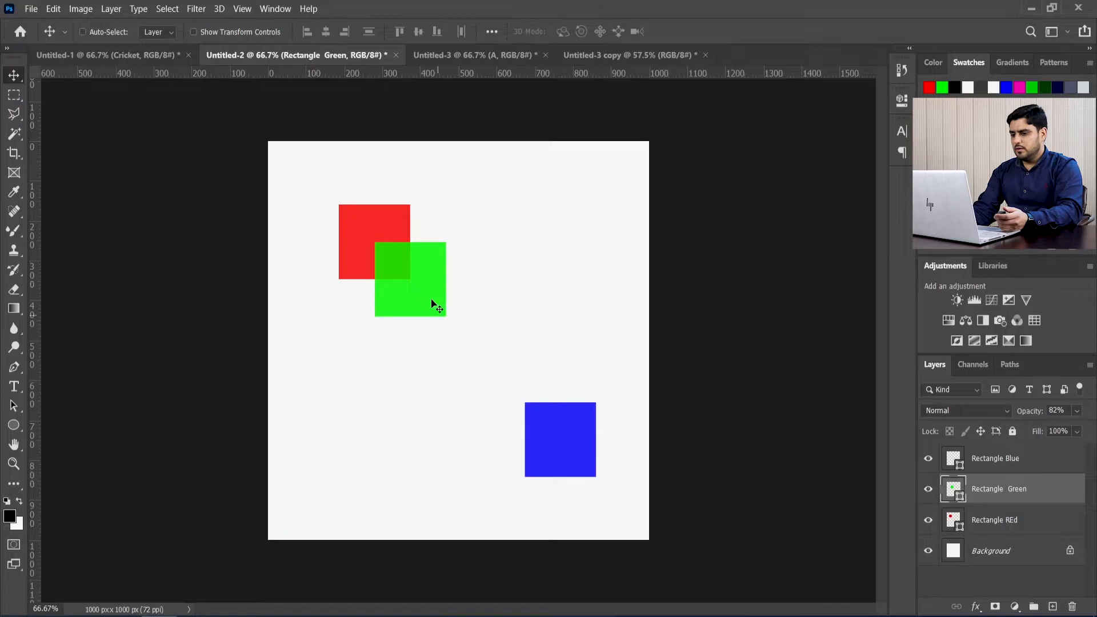
Step: Move the green square clear of the red one and align the left edges of both squares
drag(434, 303, 491, 327)
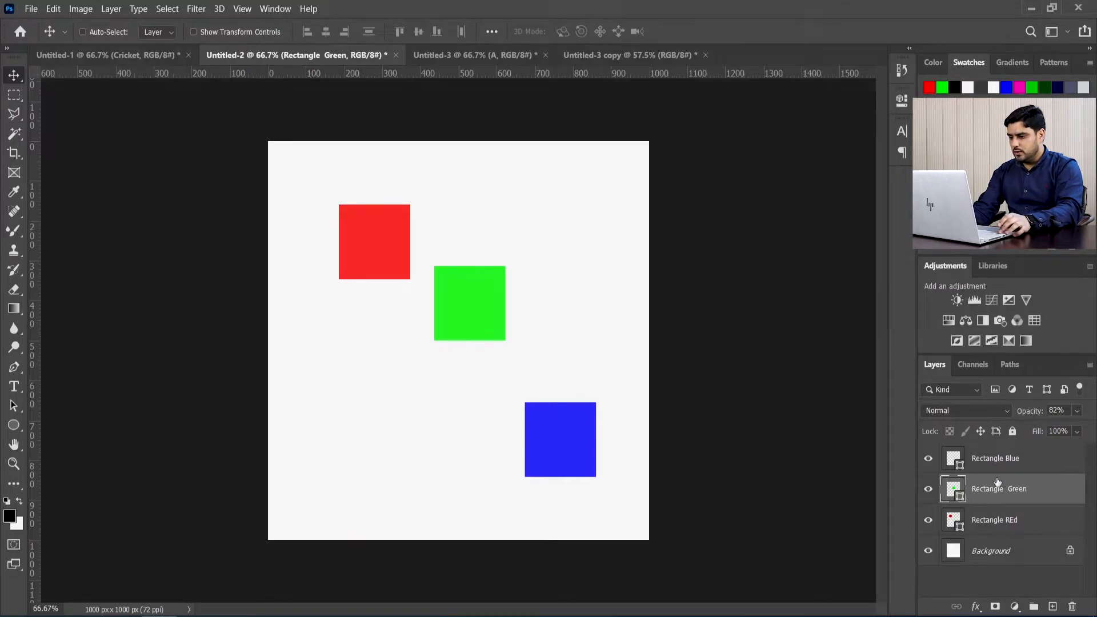
ctrl+click(1010, 521)
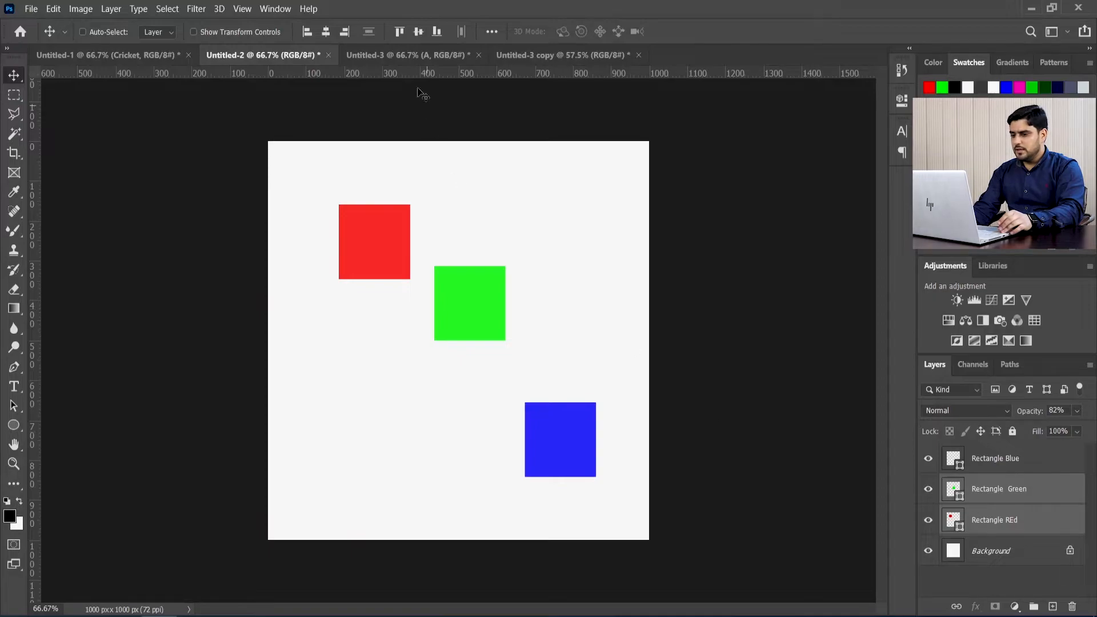
click(307, 33)
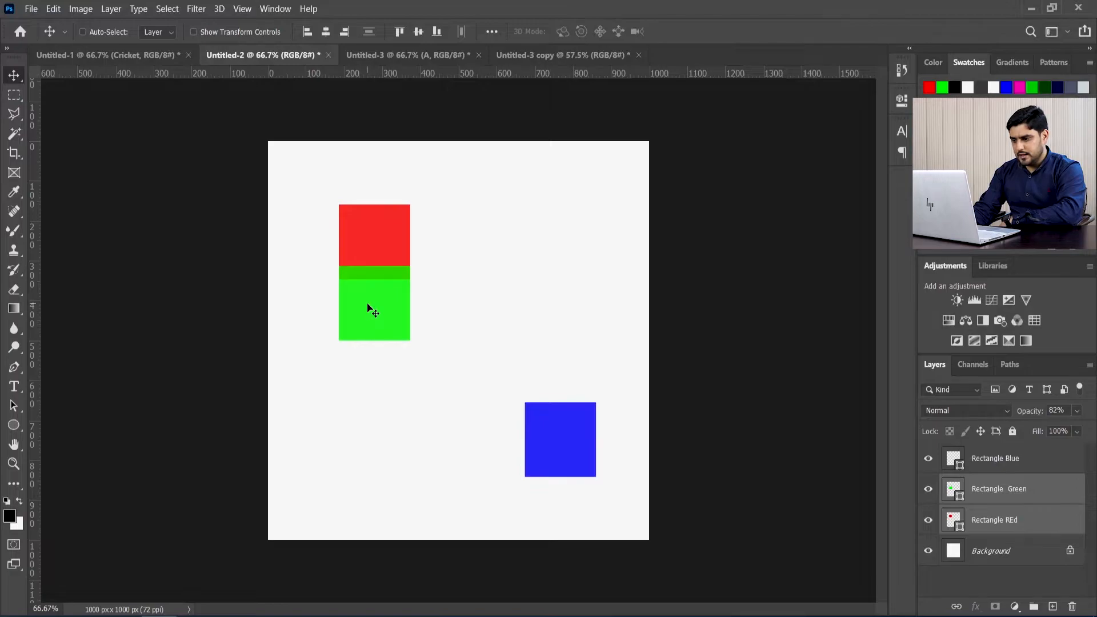
Step: Move the green square down and right to between the red and blue squares, and left-align it with the red square again
drag(350, 285, 441, 324)
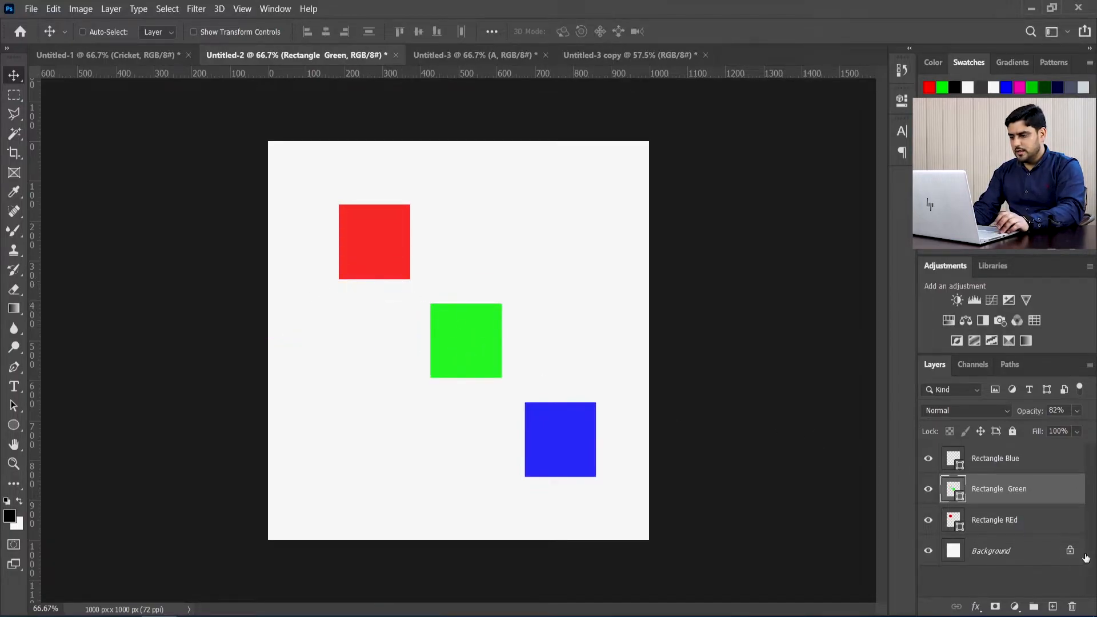
key(ctrl)
ctrl+click(997, 518)
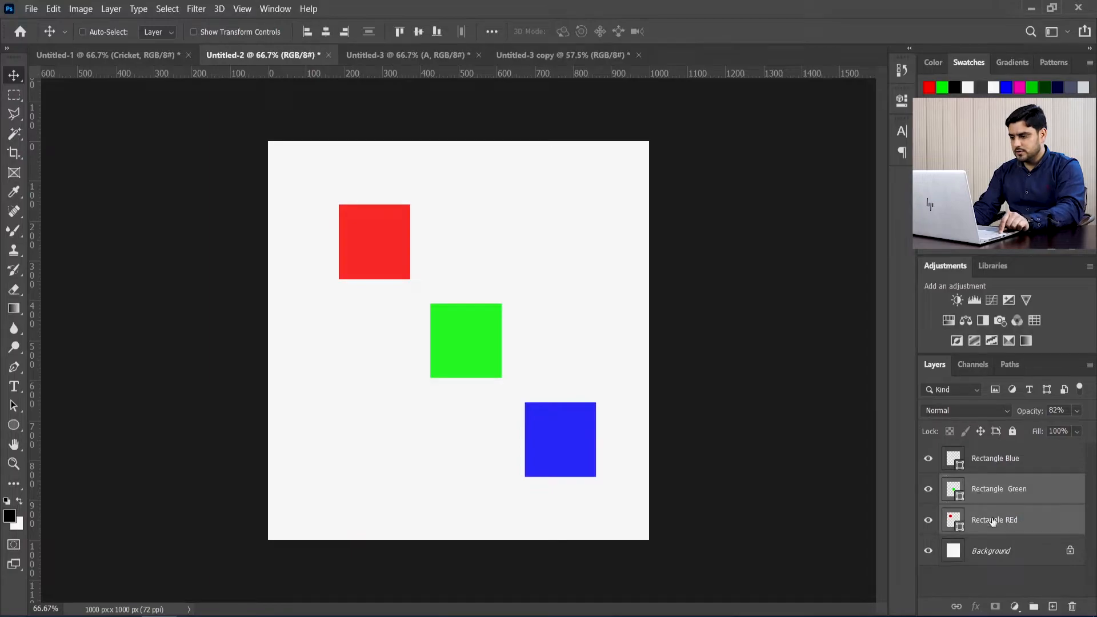
click(308, 33)
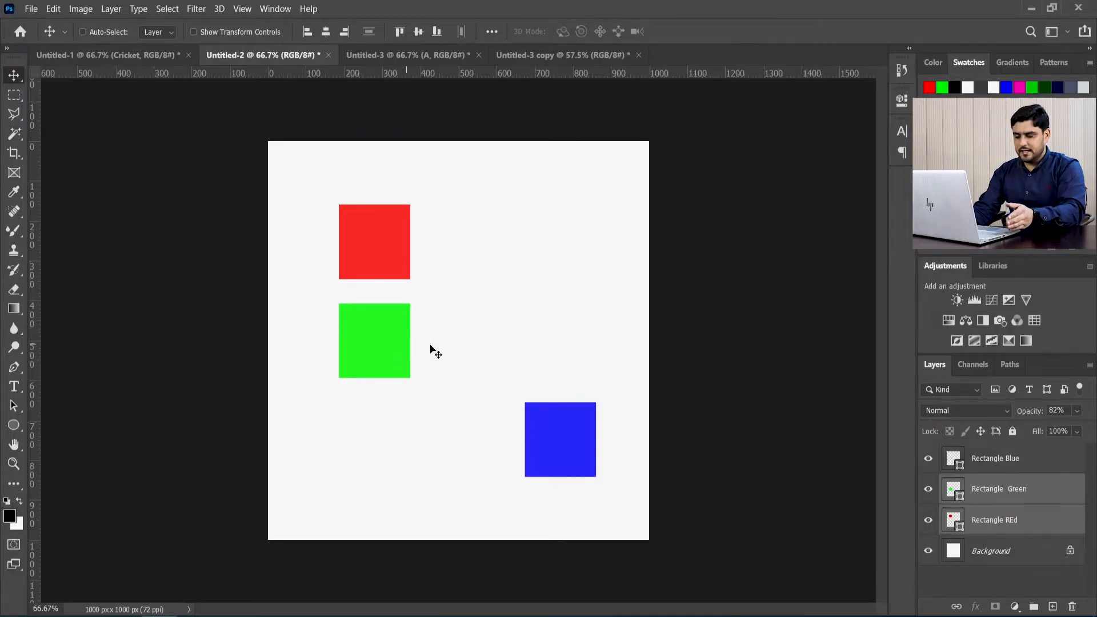
Step: Select only the Rectangle Green layer and move the green square horizontally to just above and left of the blue square
click(979, 519)
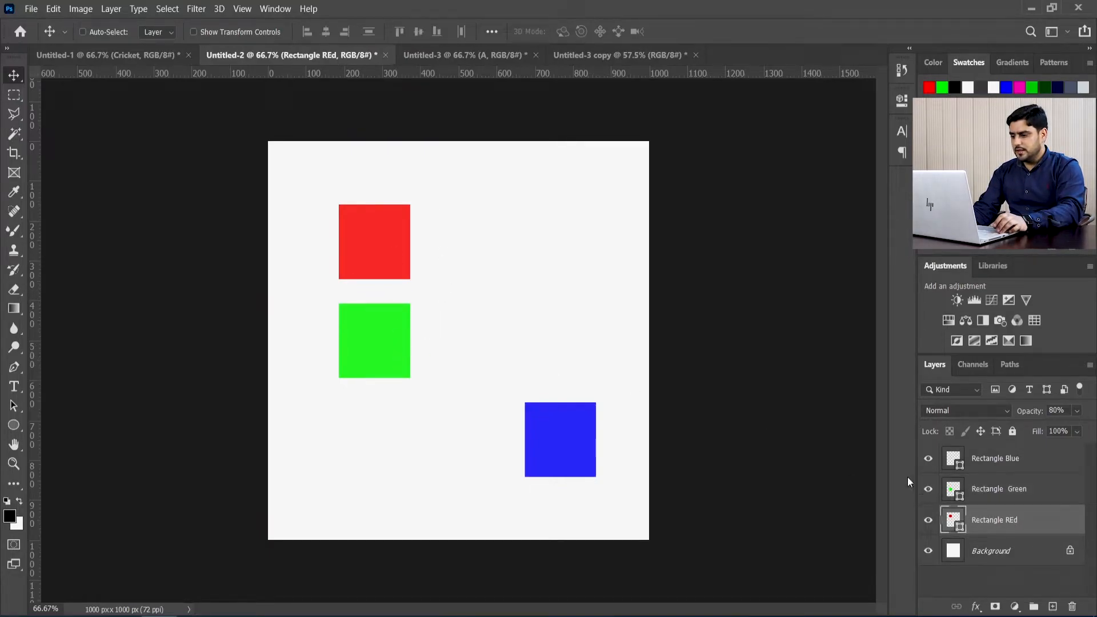
click(1012, 495)
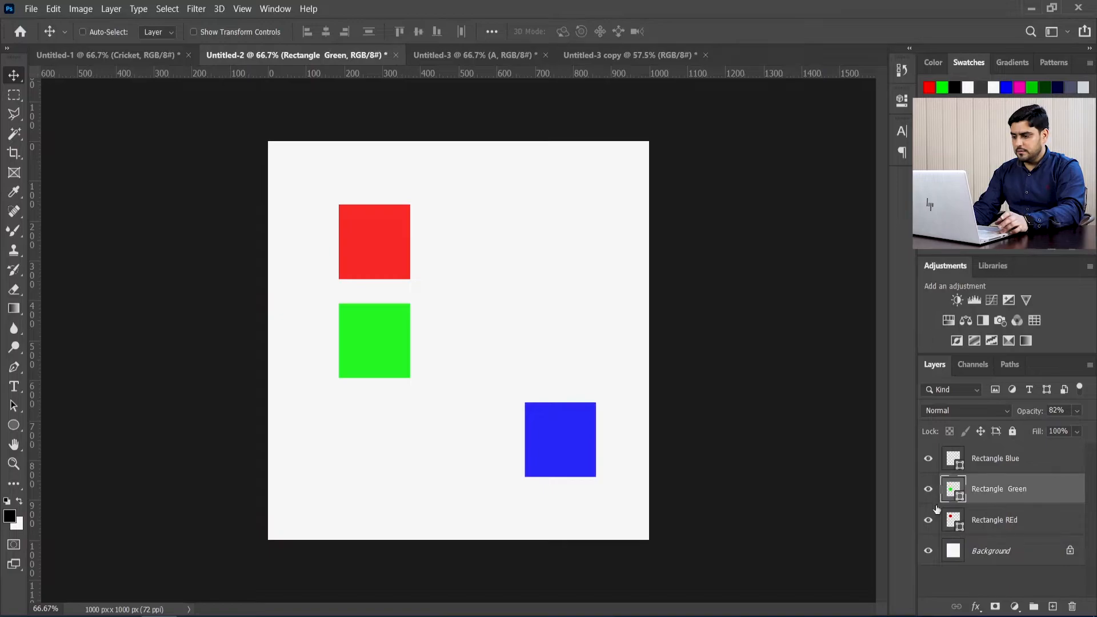
drag(351, 335, 465, 335)
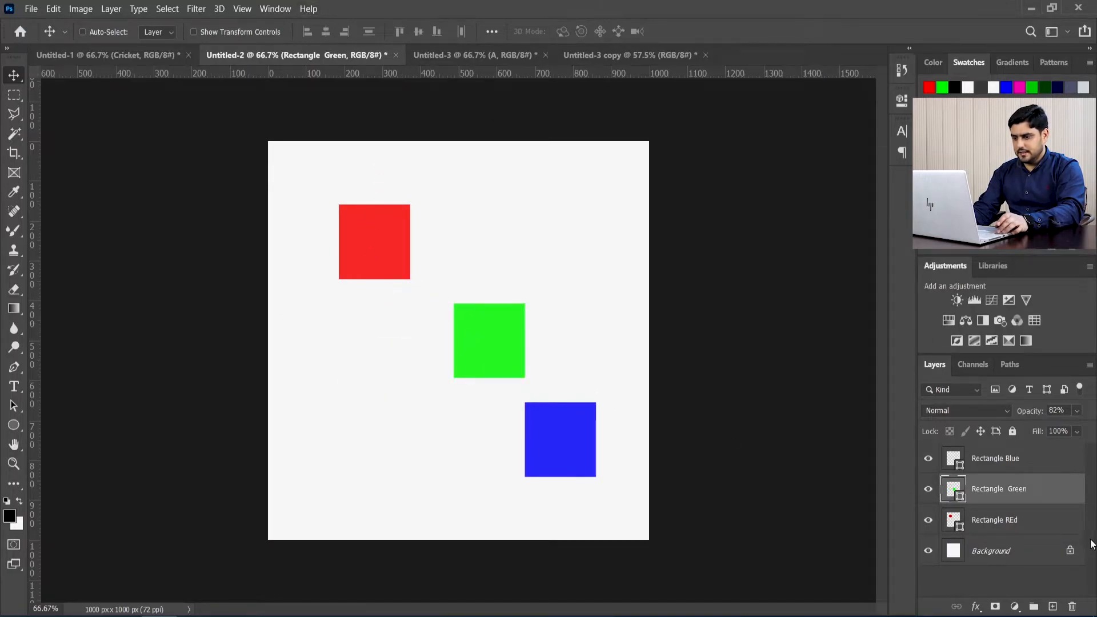
Step: Add the Rectangle REd layer to the selection, try left-aligning and right-aligning the red and green squares, and undo each alignment
shift+click(1028, 521)
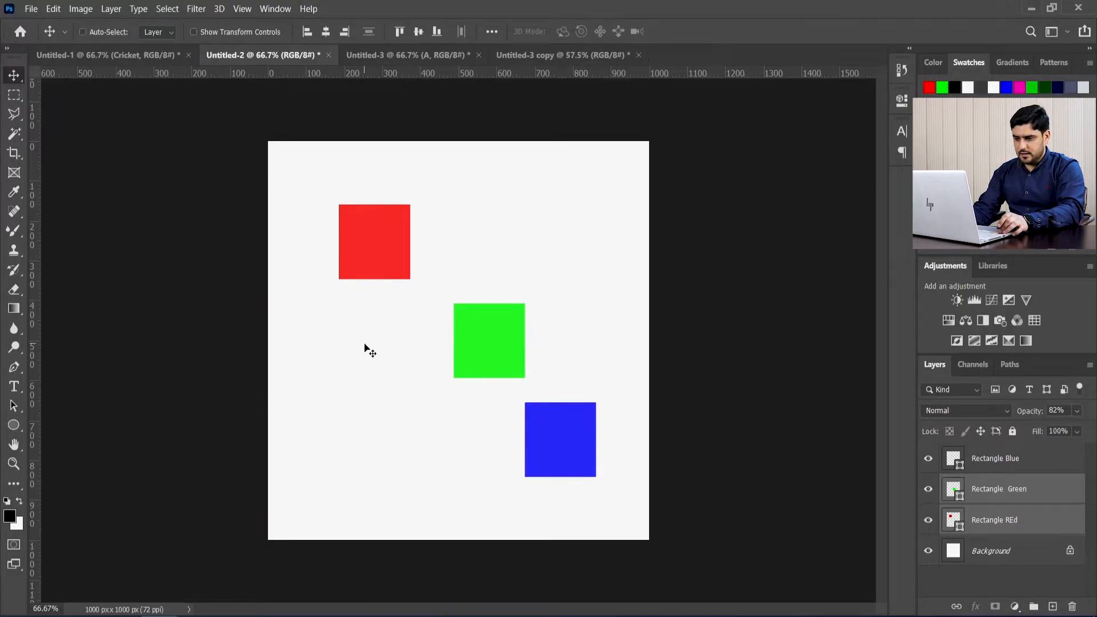
click(309, 33)
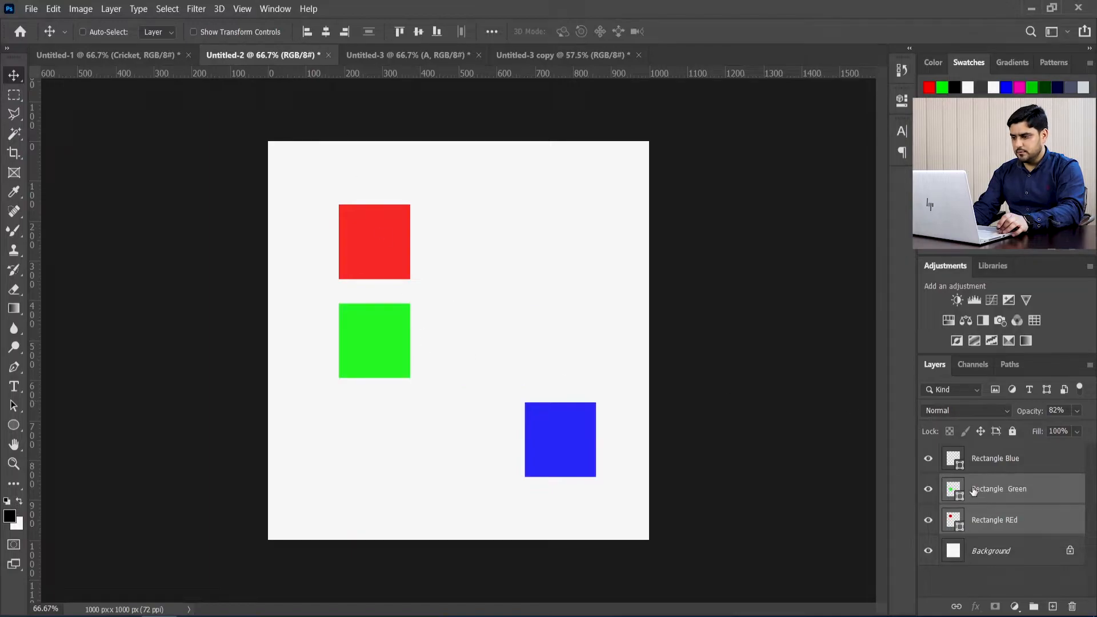
key(ctrl+z)
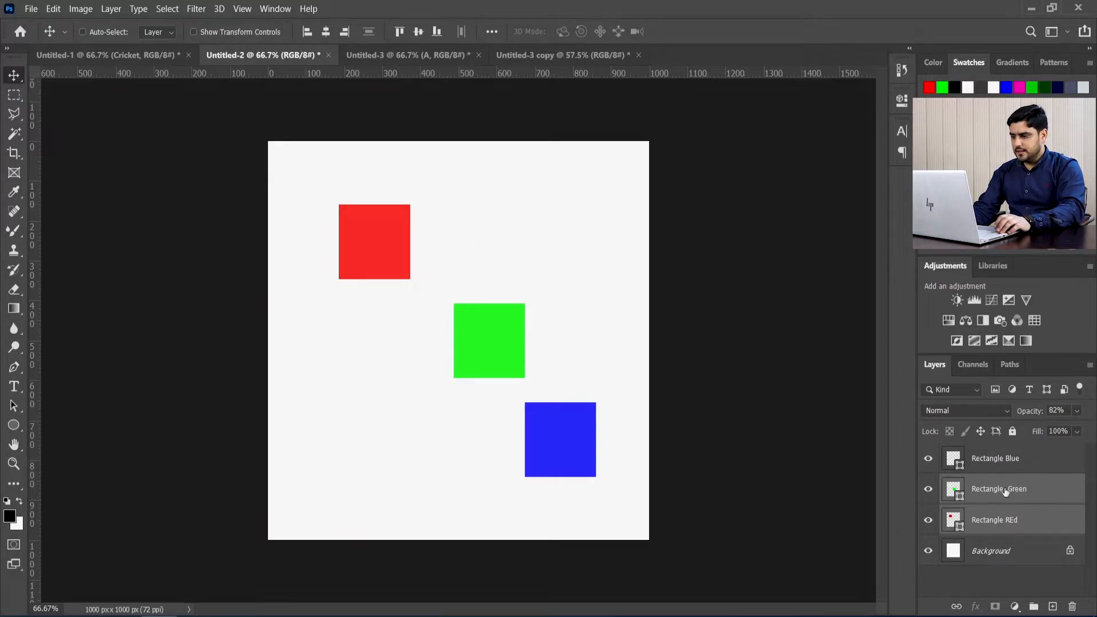
click(344, 33)
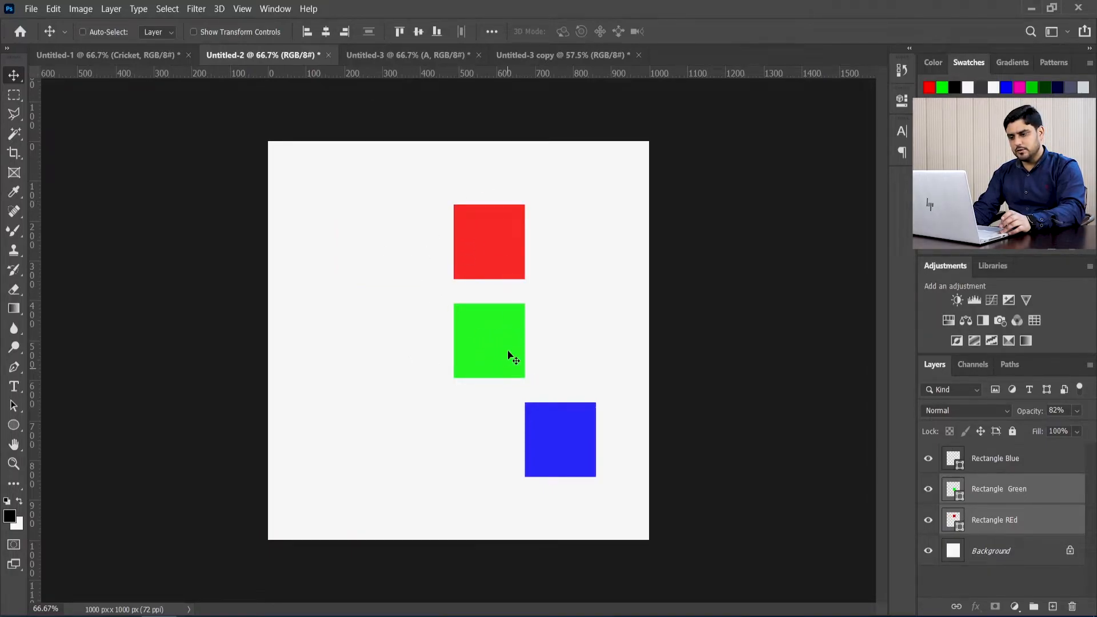
key(ctrl+z)
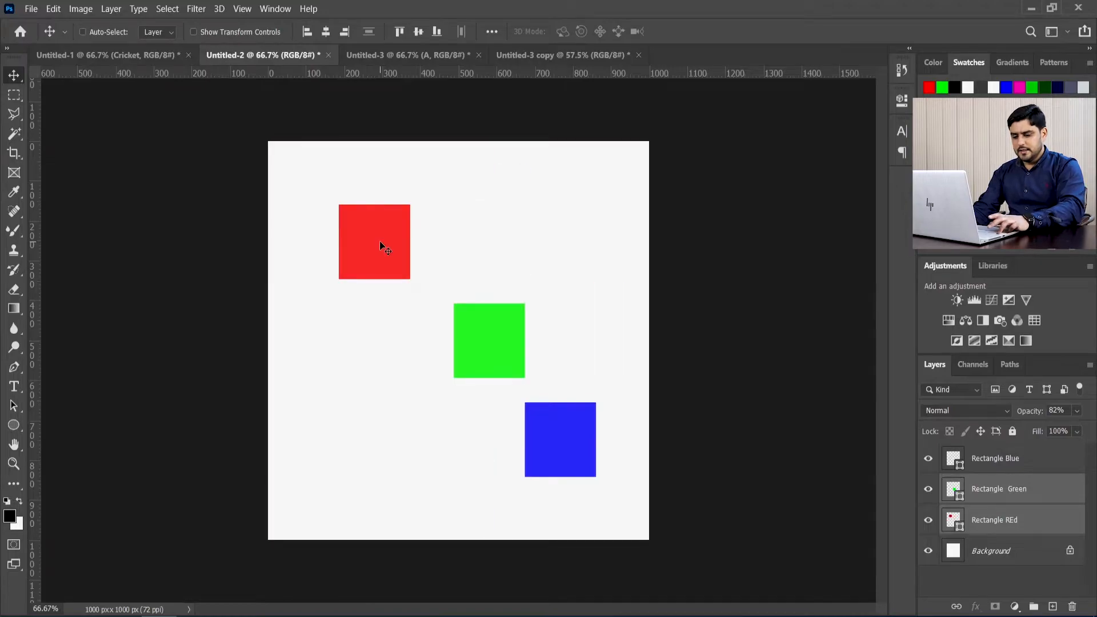
Step: Add the Rectangle Blue layer to the selection, align the horizontal centers of all three squares, and undo the alignment
shift+click(1001, 463)
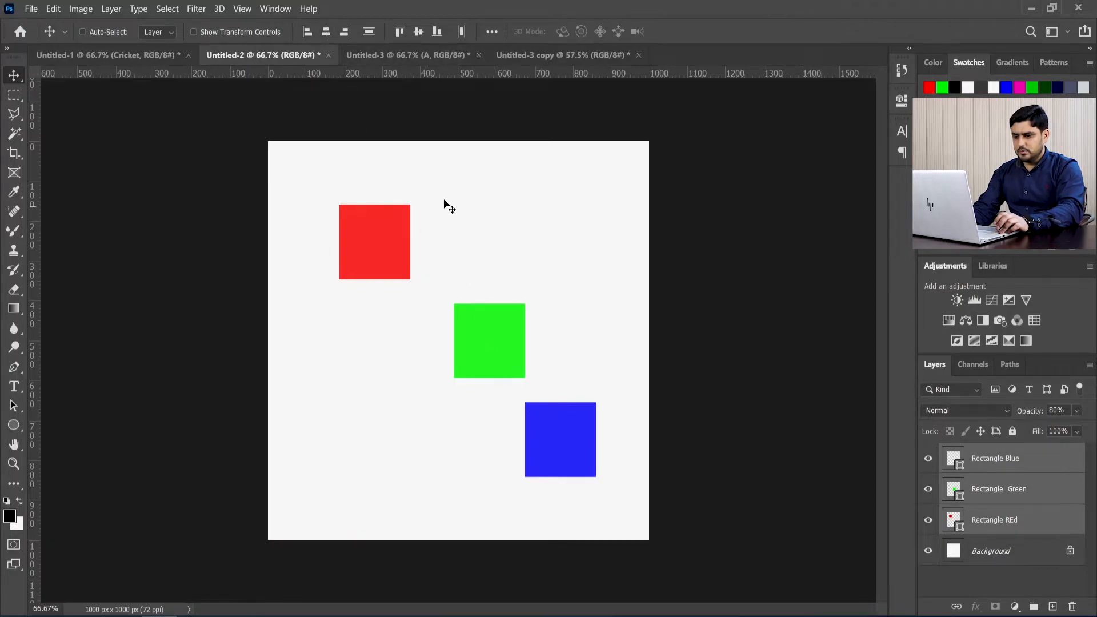
click(325, 31)
key(ctrl+z)
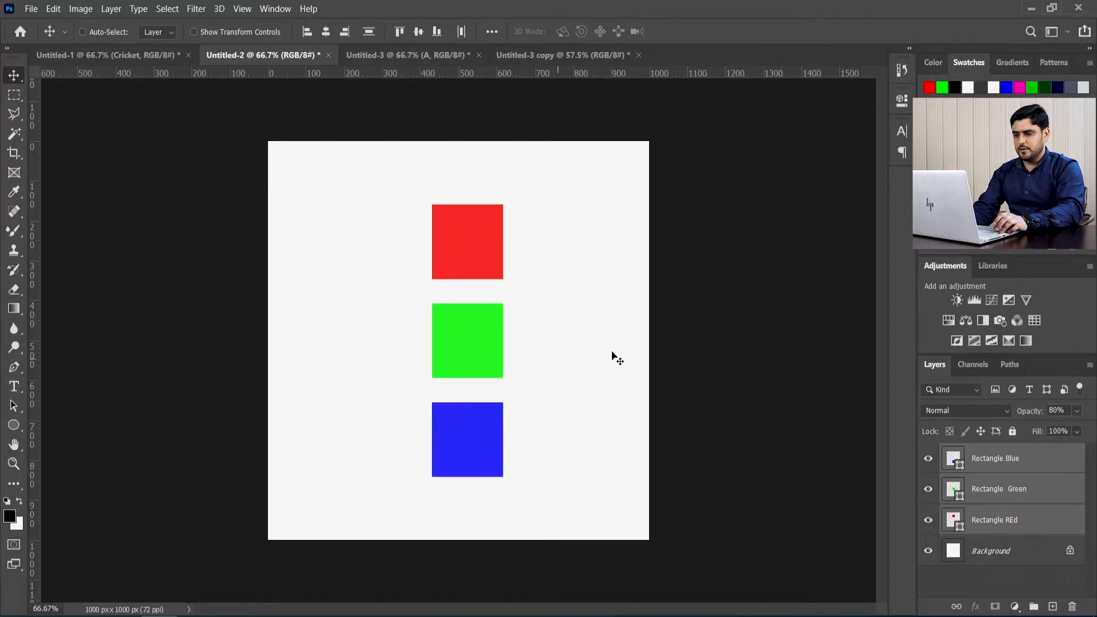
drag(499, 306, 499, 311)
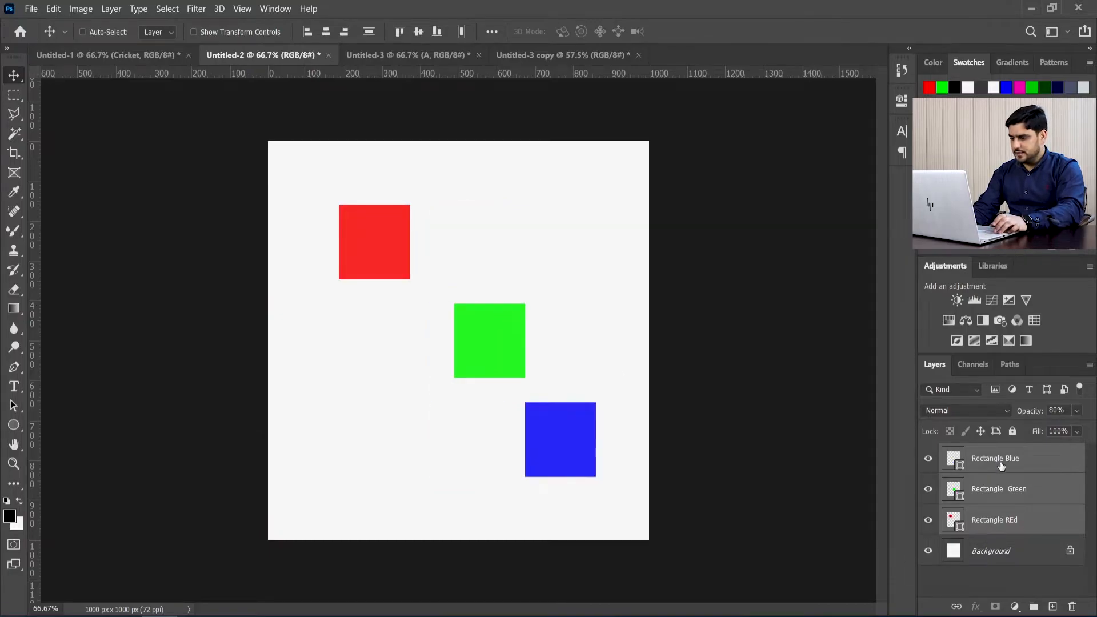
Step: Move the blue square to the canvas's right edge and the green square slightly up and to the right
click(1002, 465)
drag(558, 435, 607, 437)
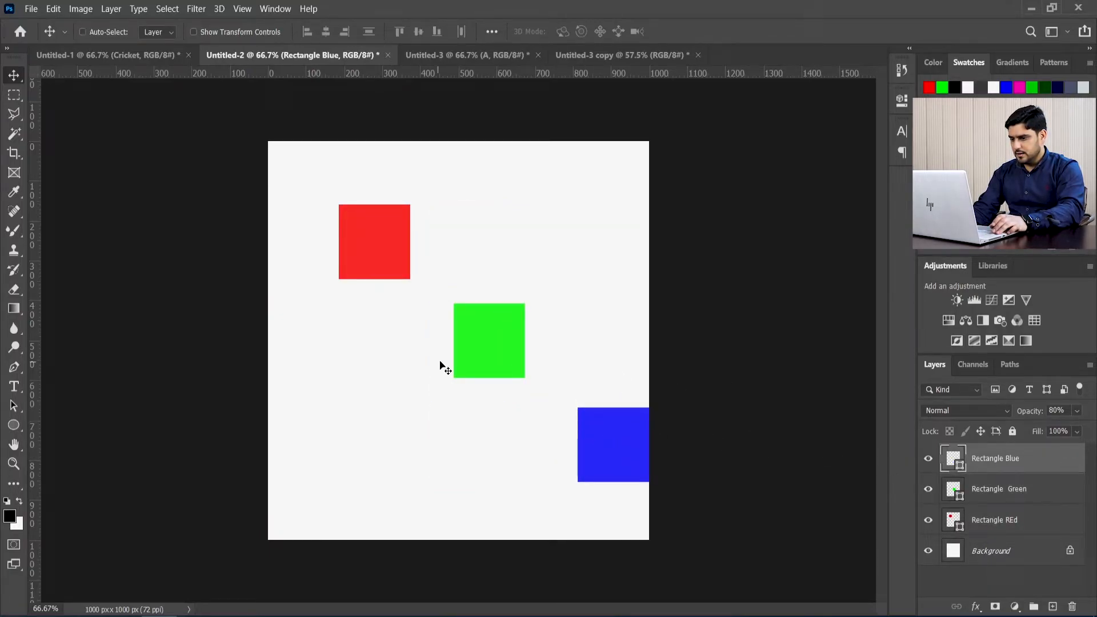
click(999, 496)
drag(525, 346, 561, 335)
Step: Select all three rectangle layers and align the squares' horizontal centers with each other
click(995, 467)
shift+click(992, 520)
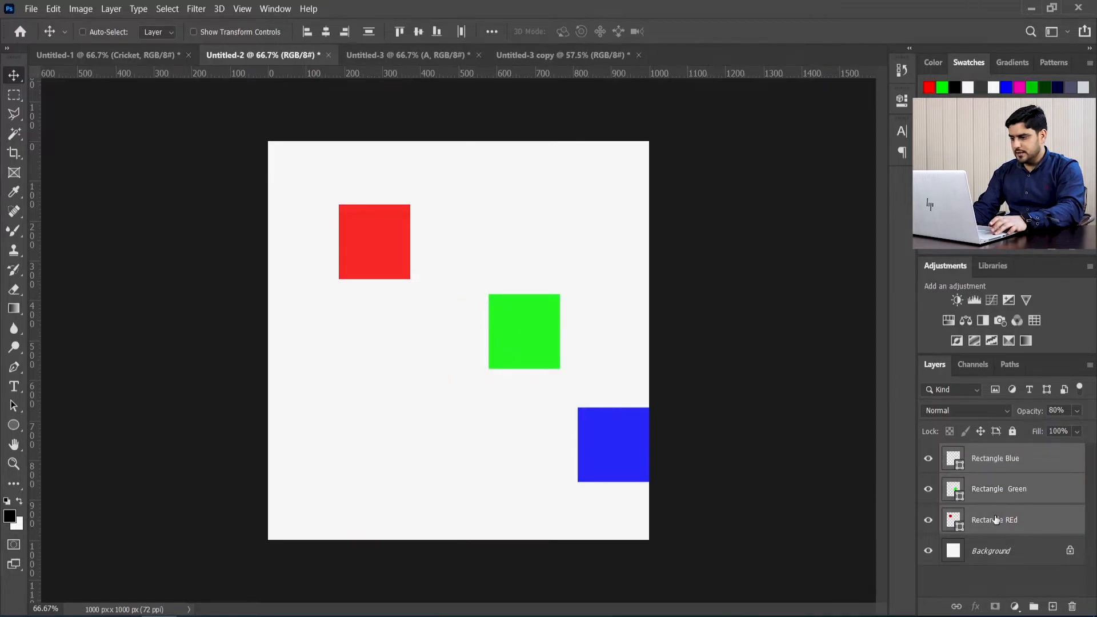
click(324, 32)
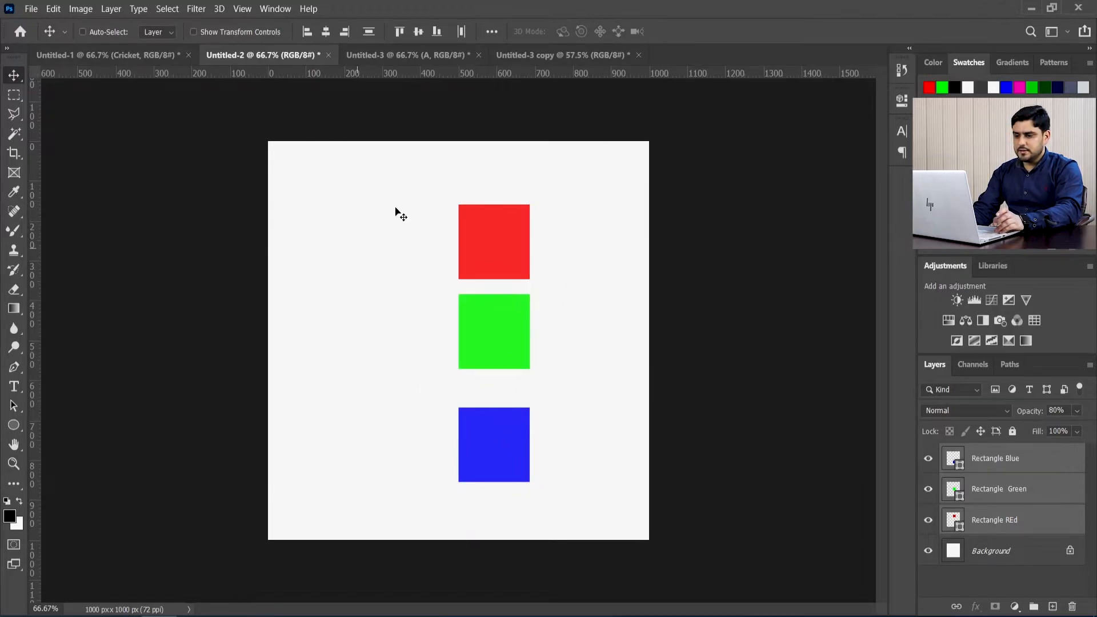
Step: Select the entire canvas and align the three squares' horizontal centers to it
click(165, 9)
click(172, 21)
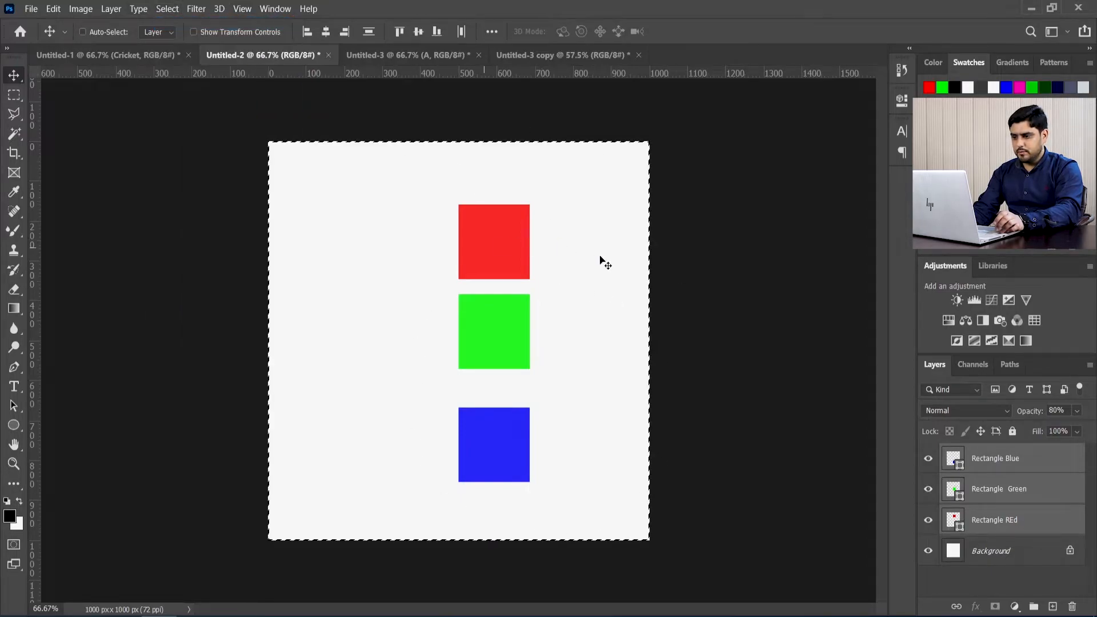
click(326, 33)
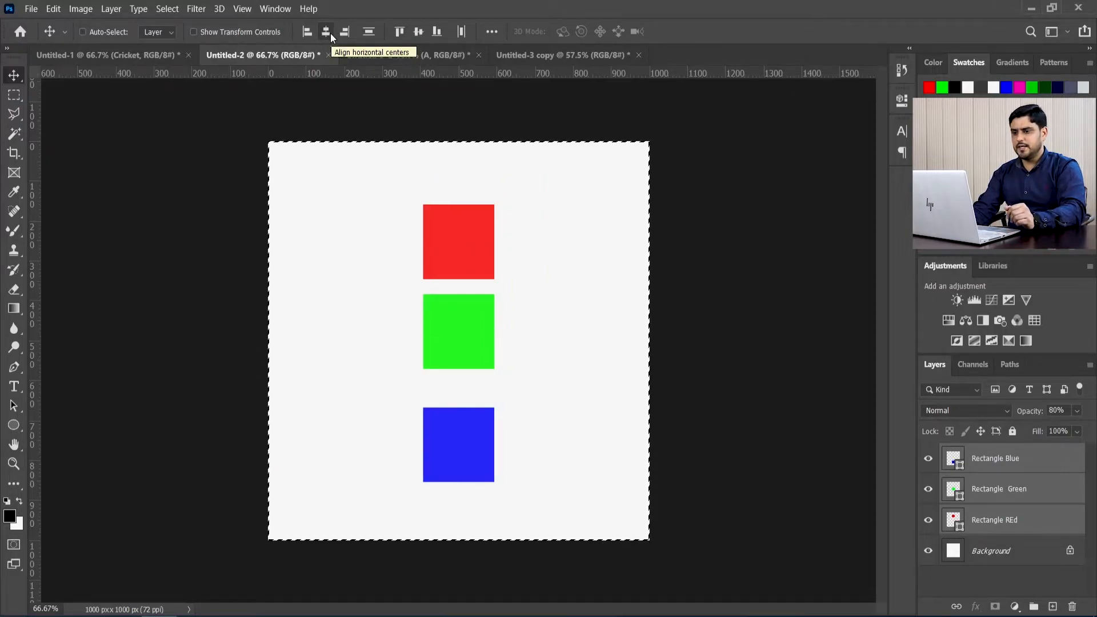
Step: Align the three squares to the canvas's left edge and then to its right edge, and deselect the canvas
click(303, 34)
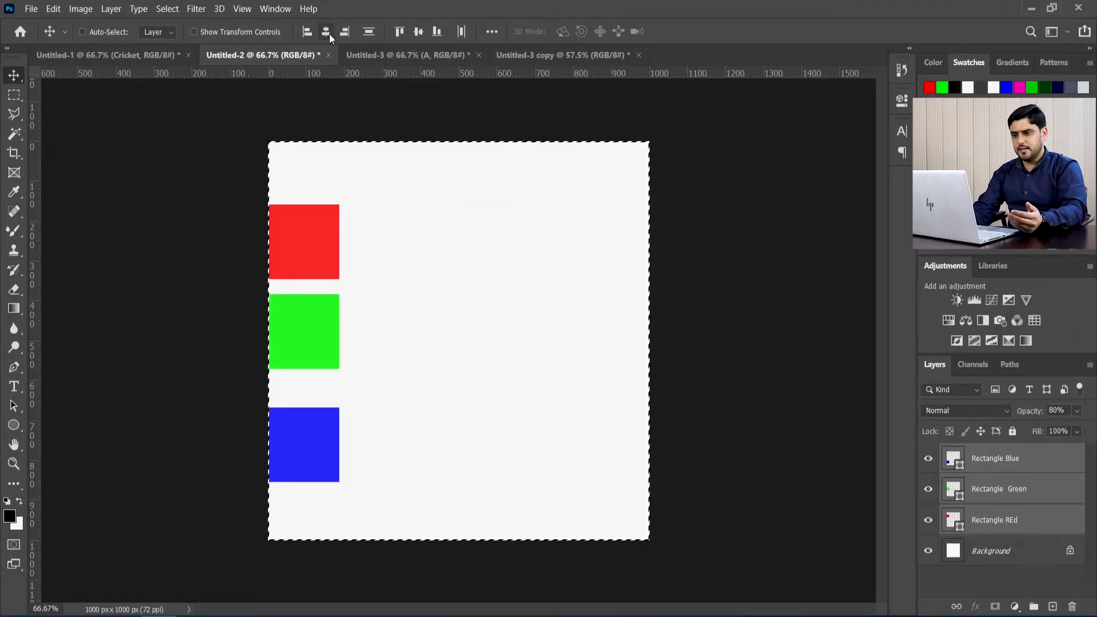
click(348, 33)
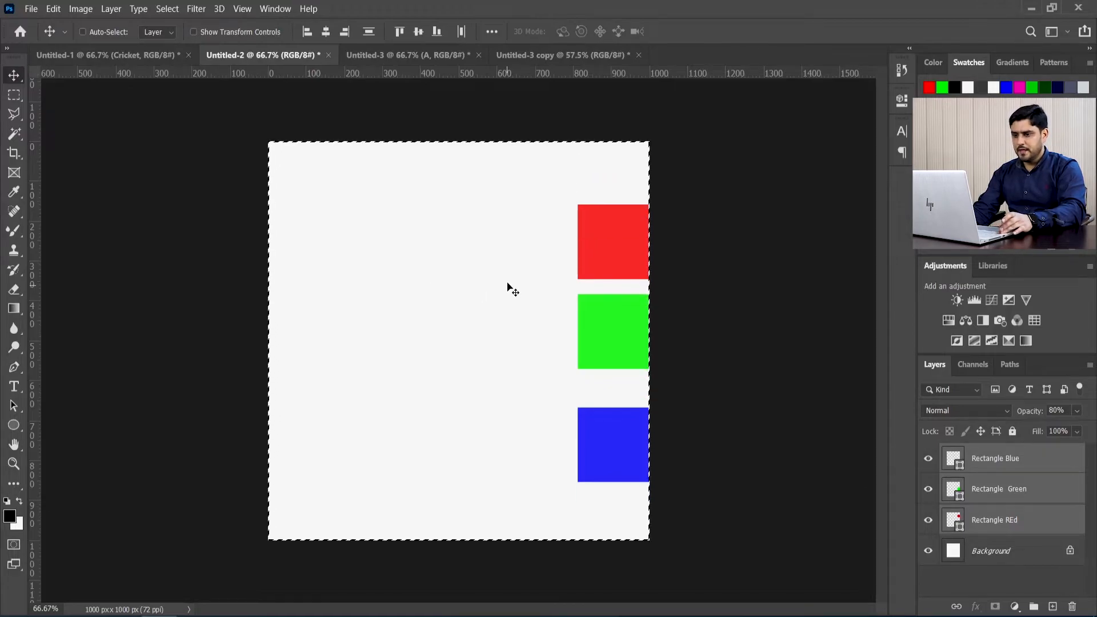
key(ctrl)
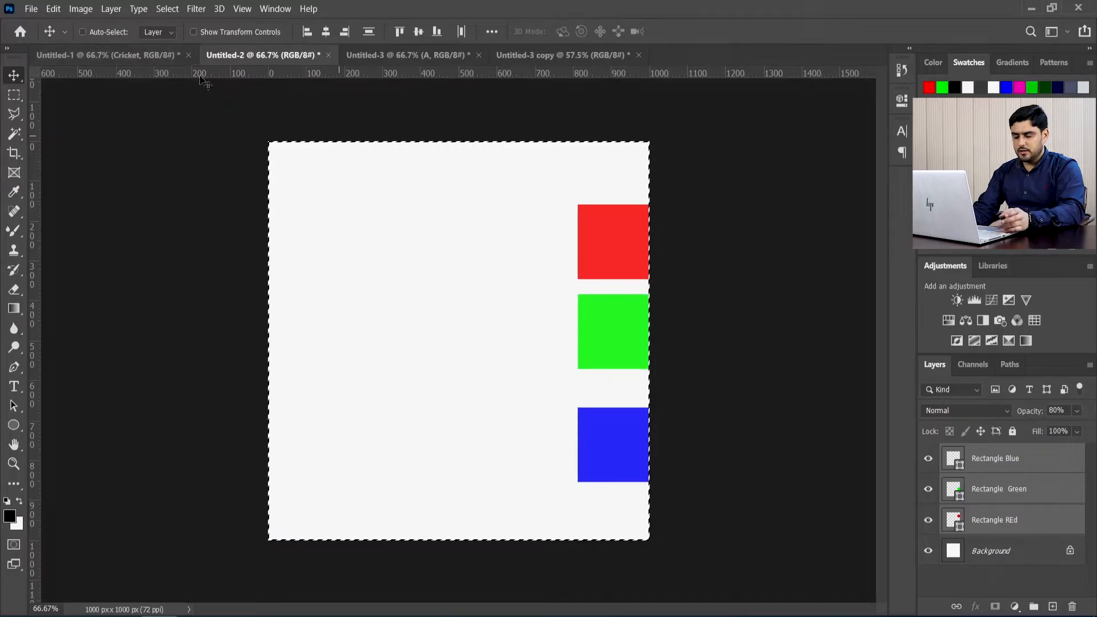
click(166, 9)
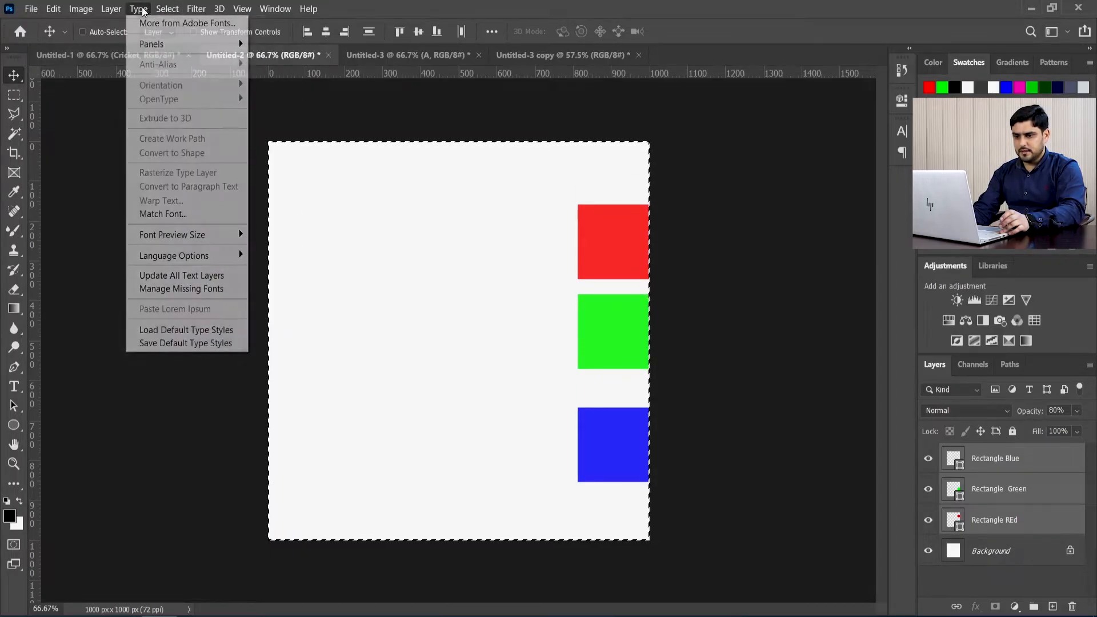
click(182, 36)
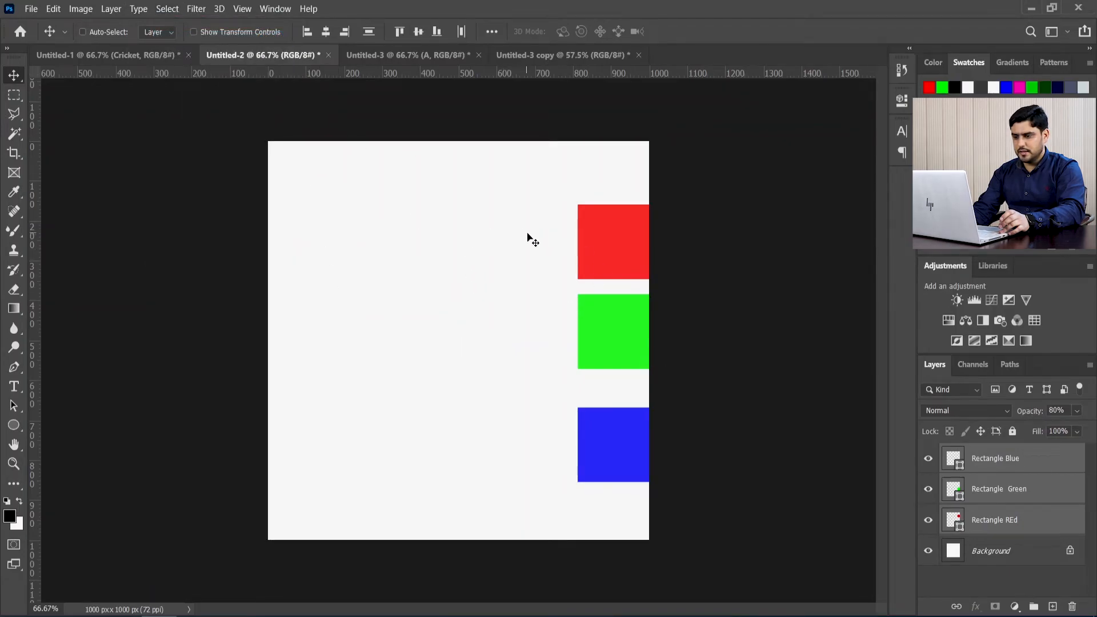
Step: Spread the squares over the canvas, with red at the upper left, green at the middle right and blue at the lower left
drag(617, 236, 427, 223)
click(1017, 488)
drag(440, 332, 555, 346)
click(979, 531)
drag(465, 196, 365, 189)
click(990, 464)
drag(415, 443, 376, 444)
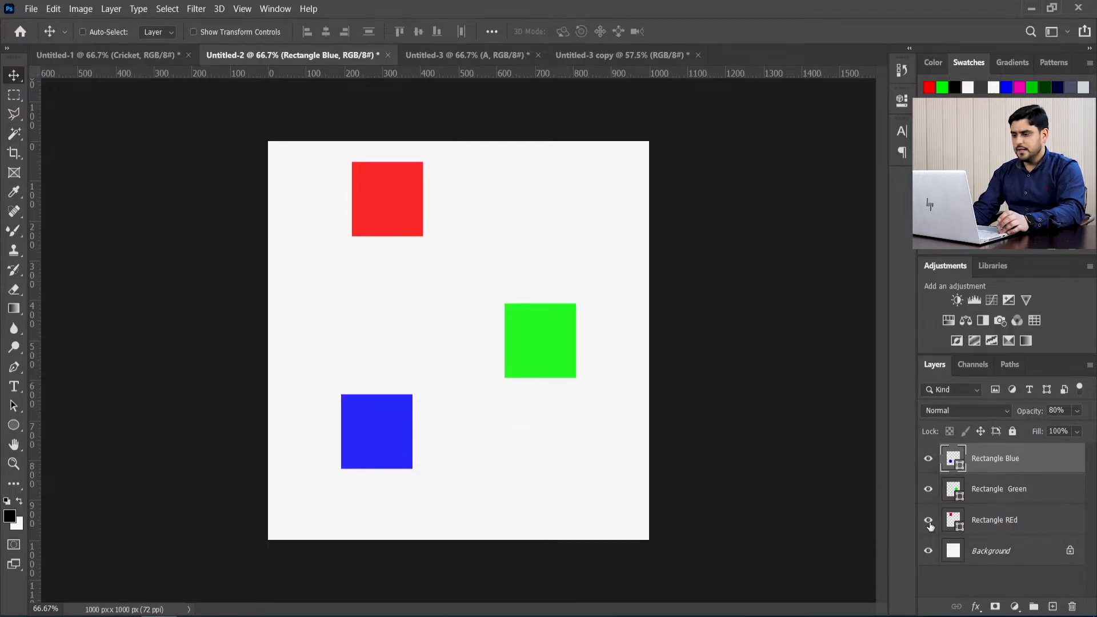
Step: Select only the Rectangle Blue and Rectangle Green layers and align the top edges of the two squares
shift+click(1017, 490)
shift+click(1012, 519)
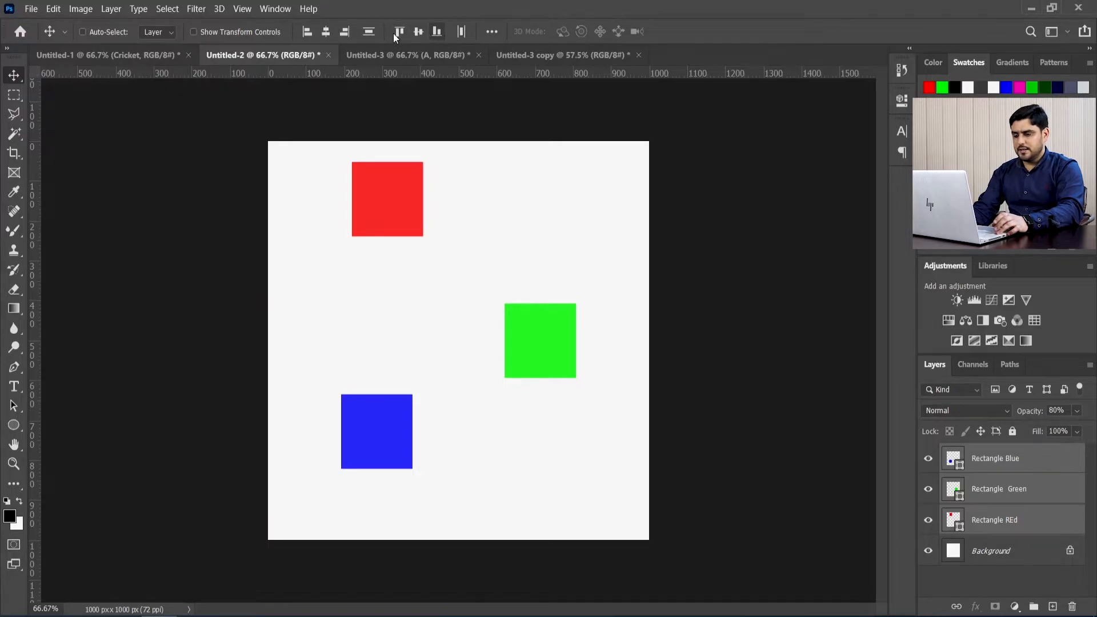
key(ctrl)
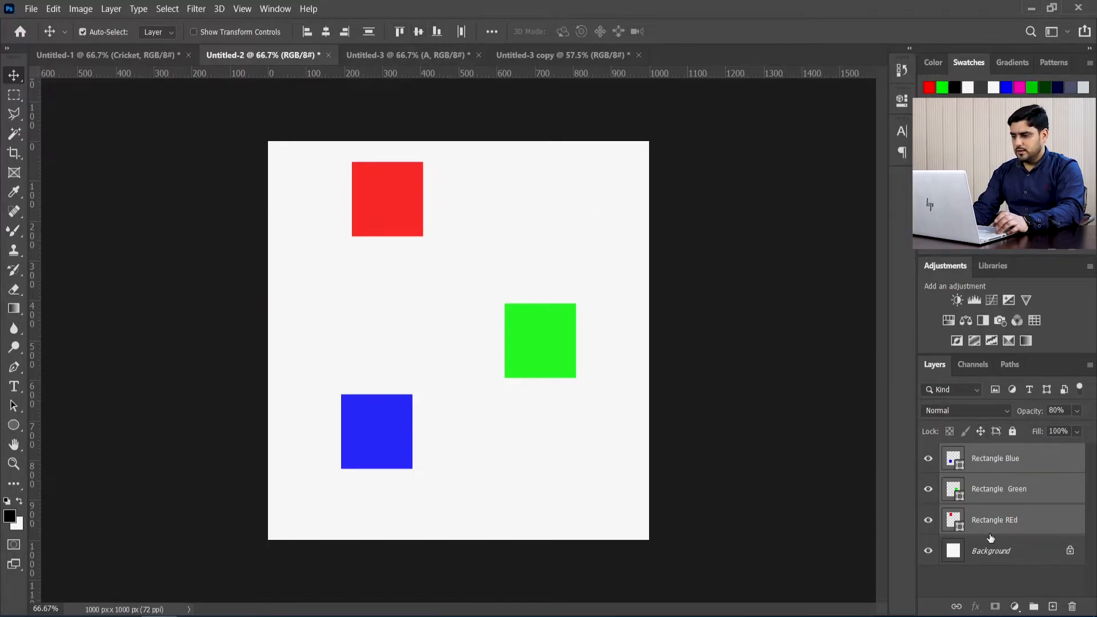
ctrl+click(997, 528)
ctrl+click(995, 520)
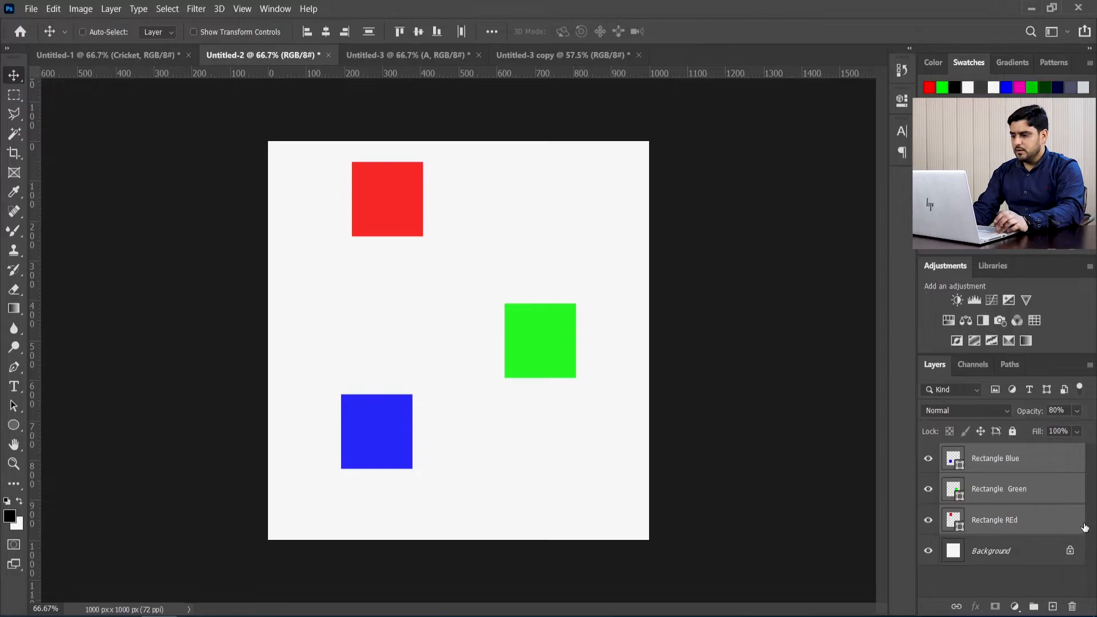
ctrl+click(1009, 519)
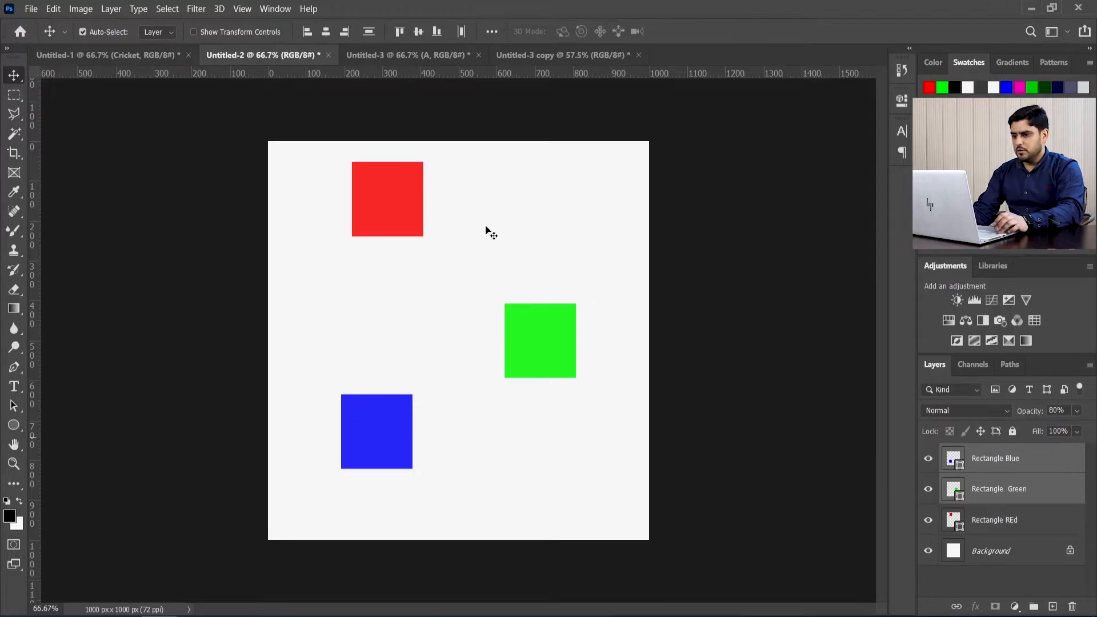
click(401, 32)
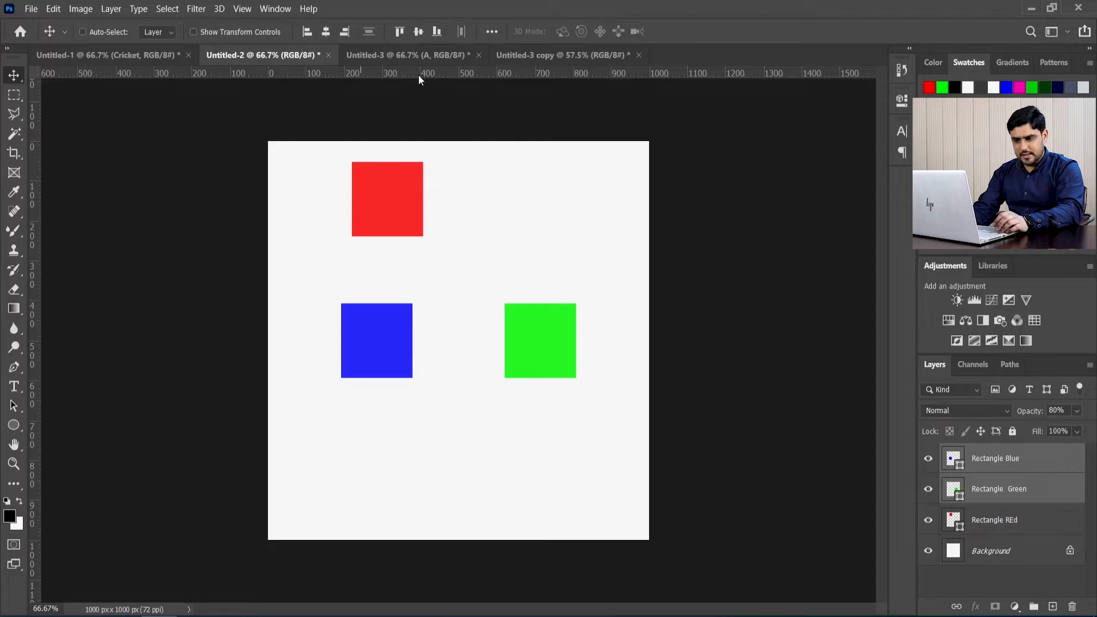
drag(451, 74, 476, 13)
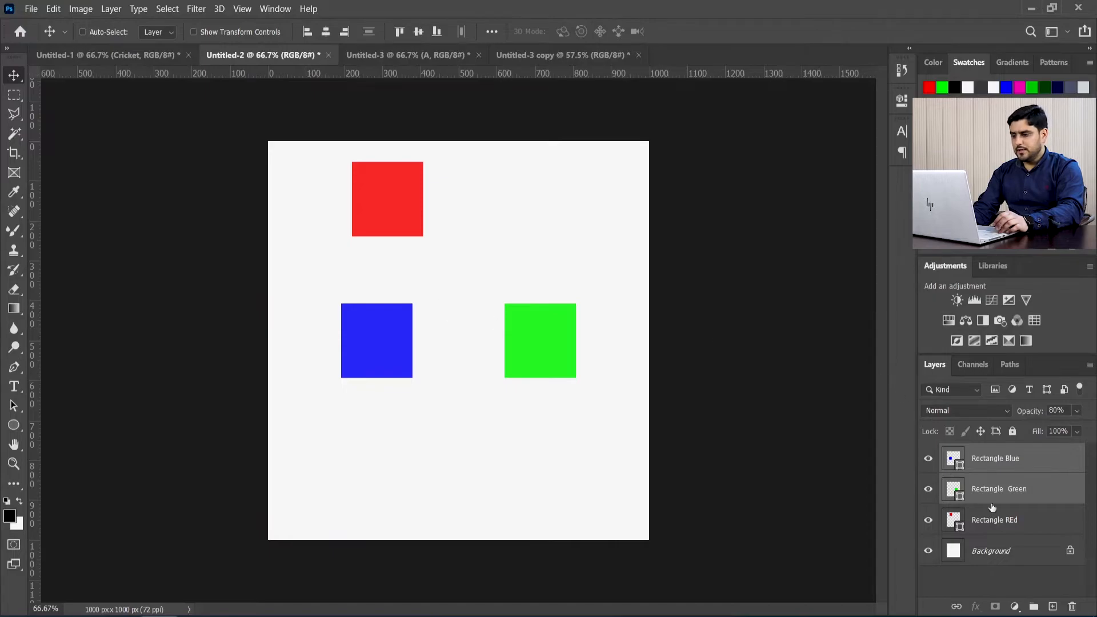
Step: Move the green square further right, the red square further left, and the blue square down to the canvas's lower middle
click(998, 527)
click(1010, 491)
drag(561, 336, 601, 333)
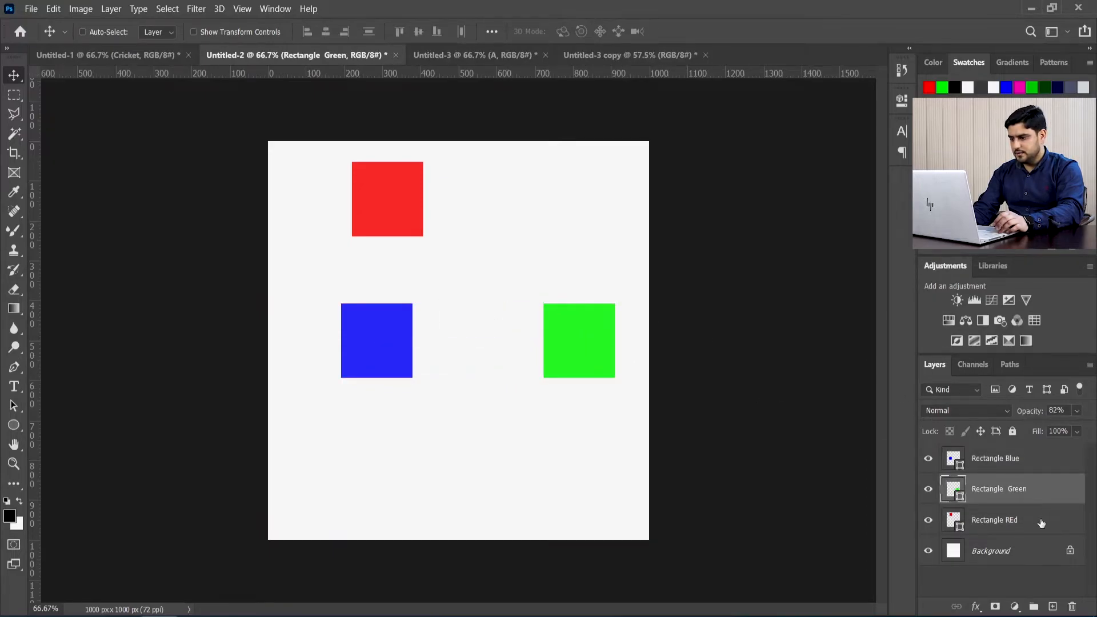
click(1041, 523)
drag(349, 343, 305, 345)
click(1006, 458)
drag(381, 360, 449, 487)
Step: Select all three rectangle layers, align the squares' top edges, and undo the alignment
key(ctrl+alt+a)
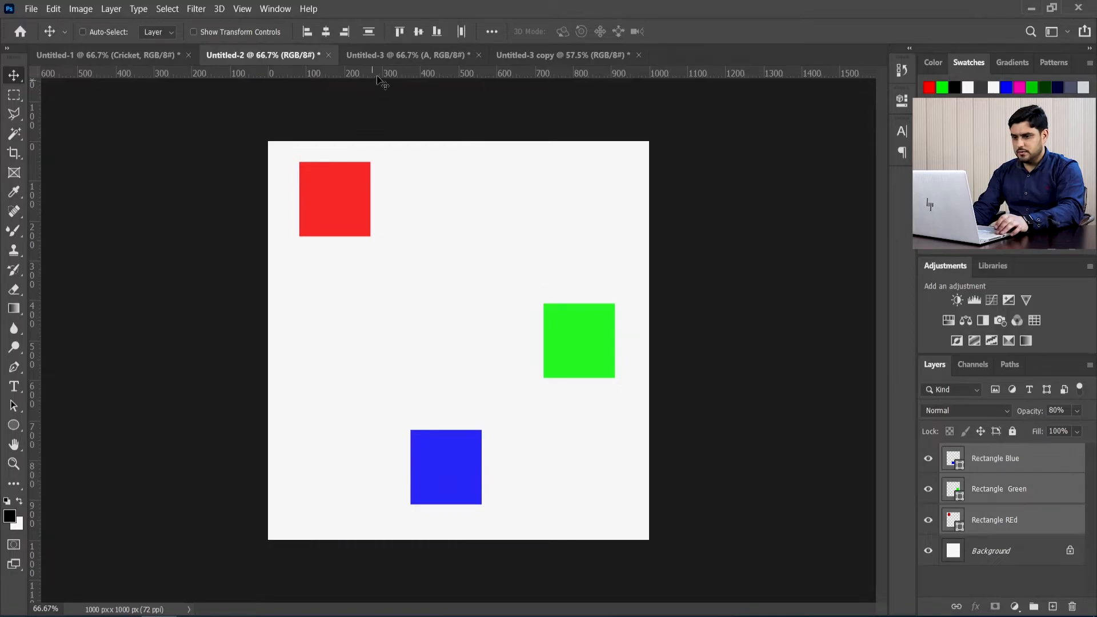
click(400, 32)
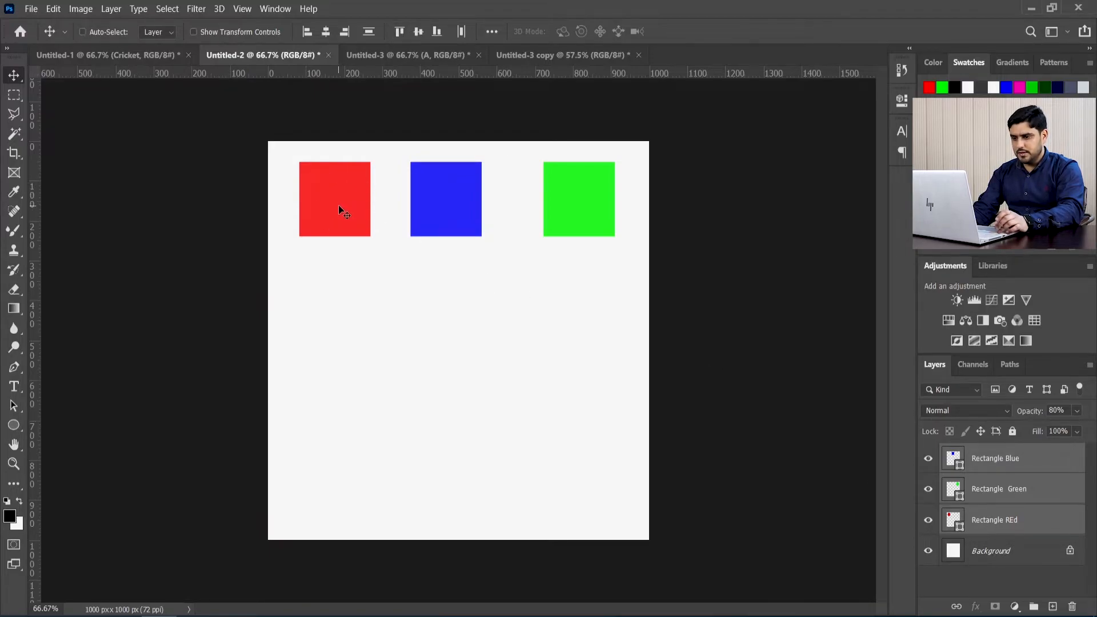
key(ctrl+z)
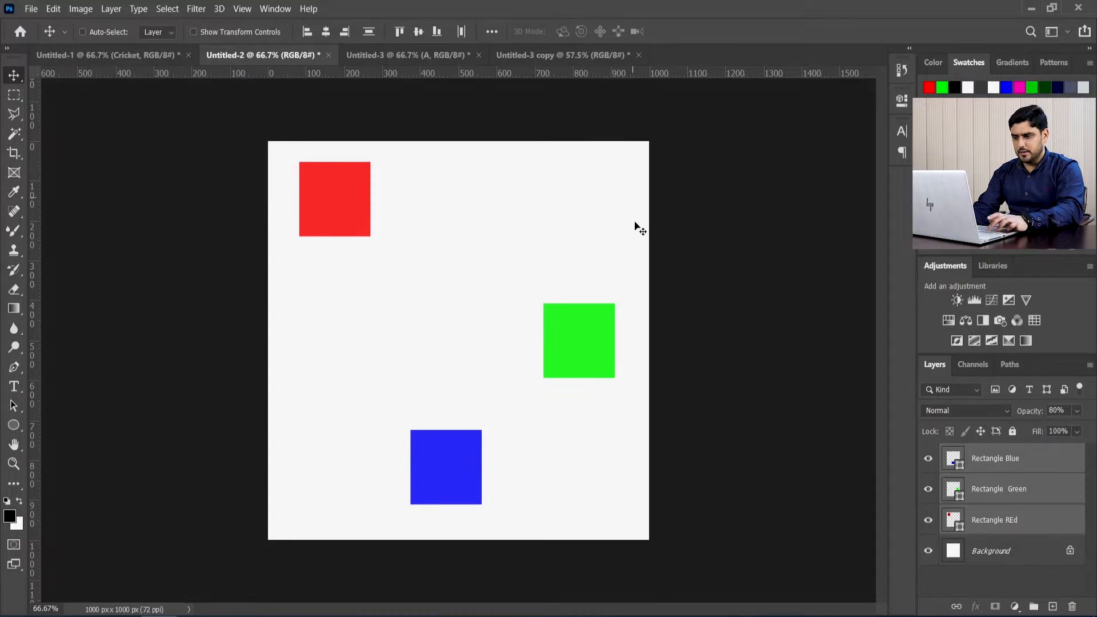
Step: Try aligning the three squares' bottom edges, undo it, and align their vertical centers instead
click(438, 32)
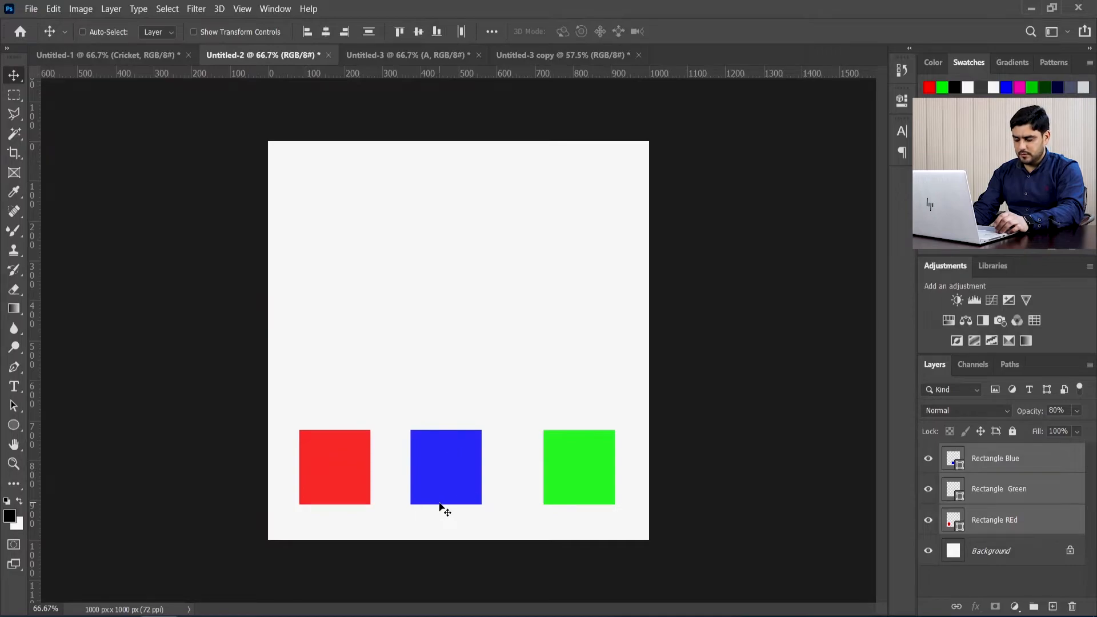
key(ctrl+z)
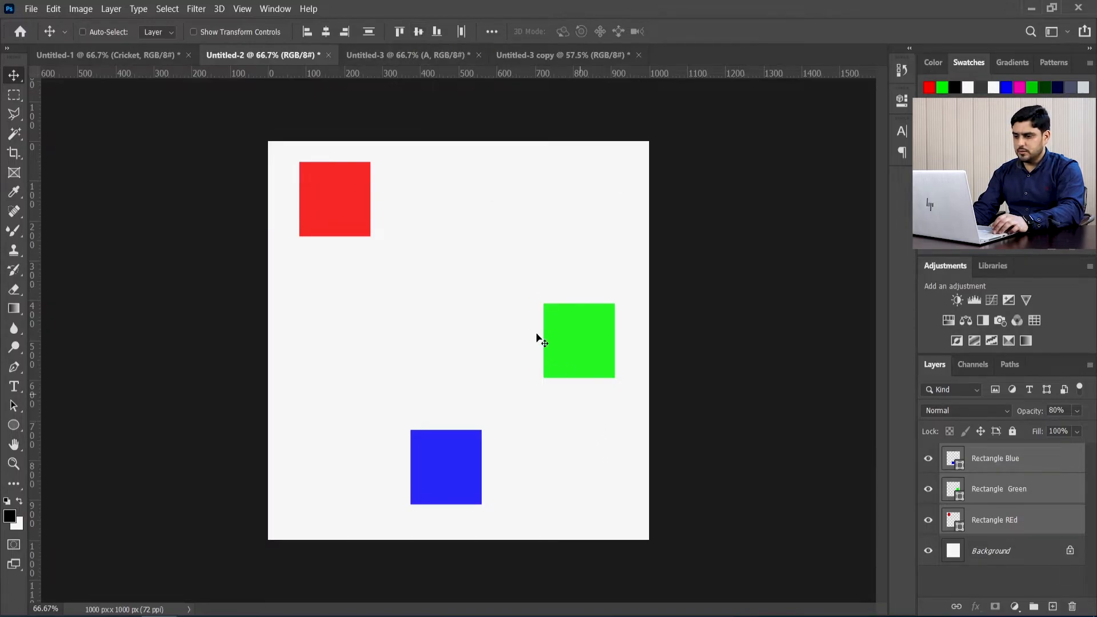
click(419, 32)
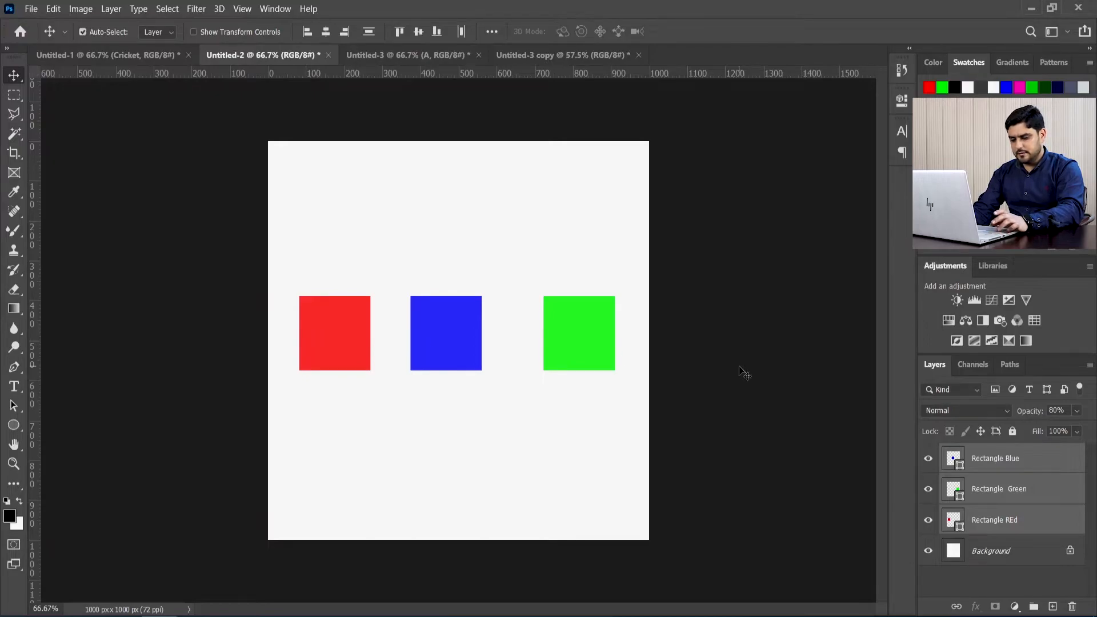
Step: Select the entire canvas, align the squares' vertical centers to it, undo that alignment, and deselect the canvas
key(ctrl+a)
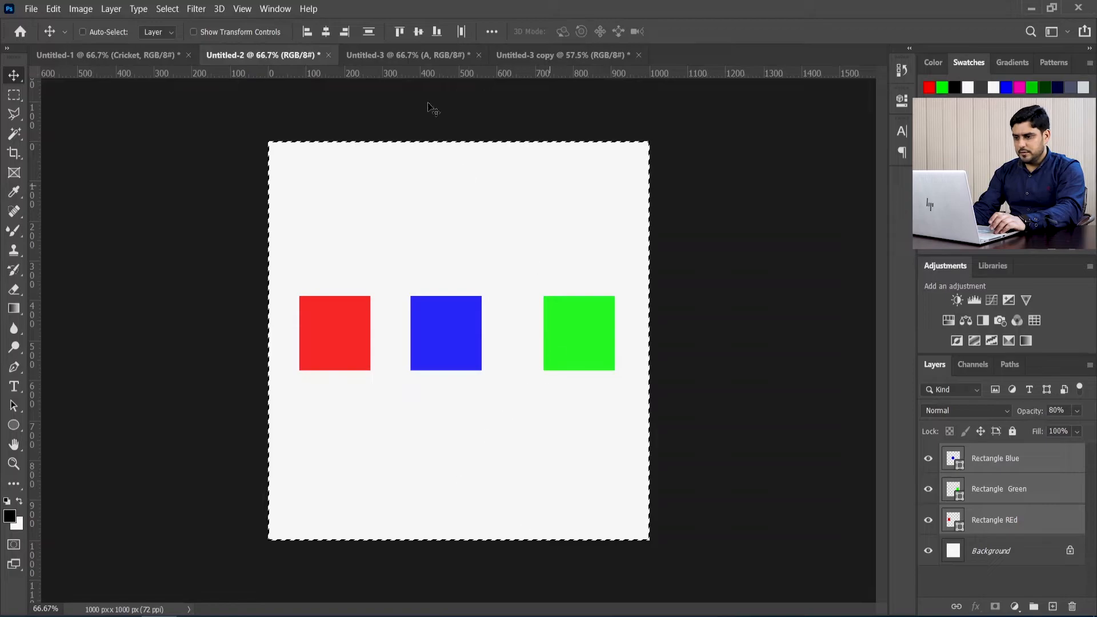
click(424, 33)
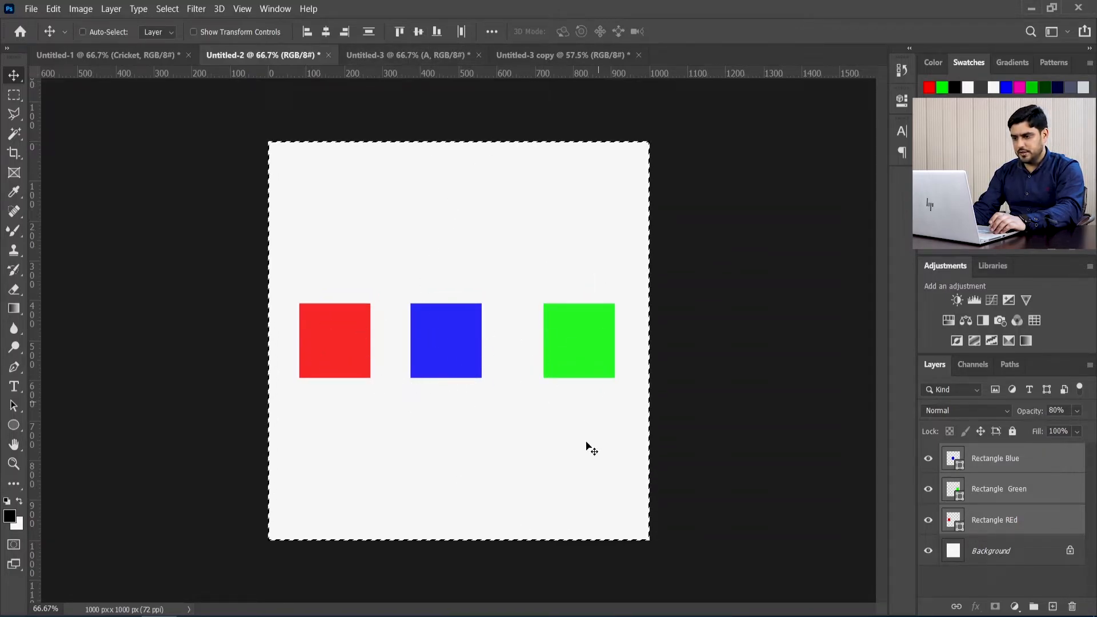
key(ctrl+z)
key(ctrl+d)
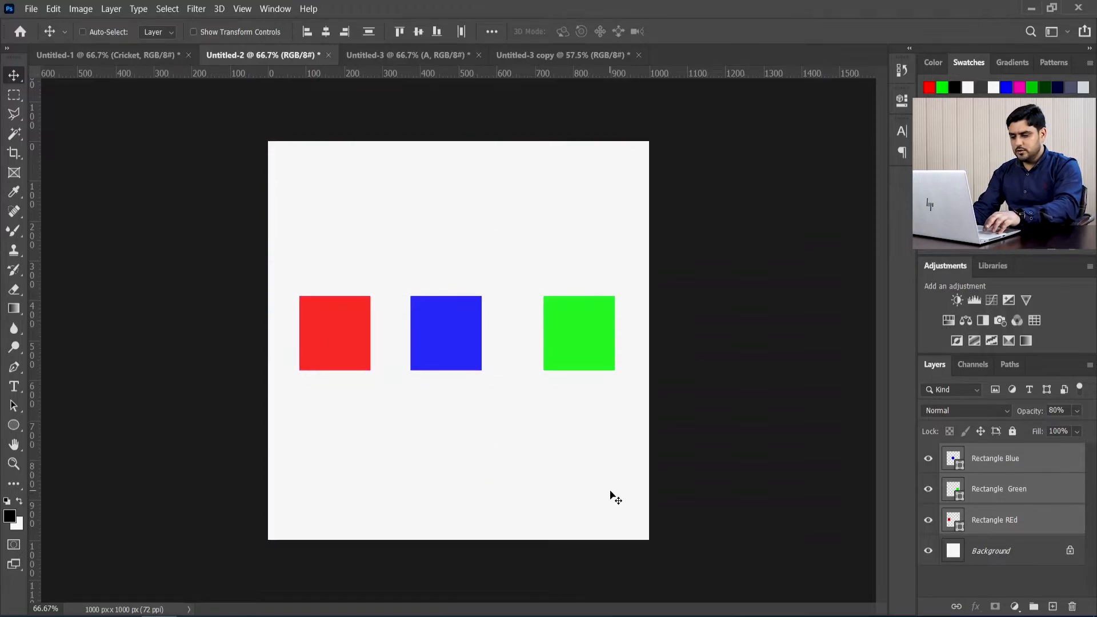
Step: Undo the squares' vertical-center alignment and align their horizontal centers instead
key(ctrl+z)
key(ctrl+z)
key(ctrl+z)
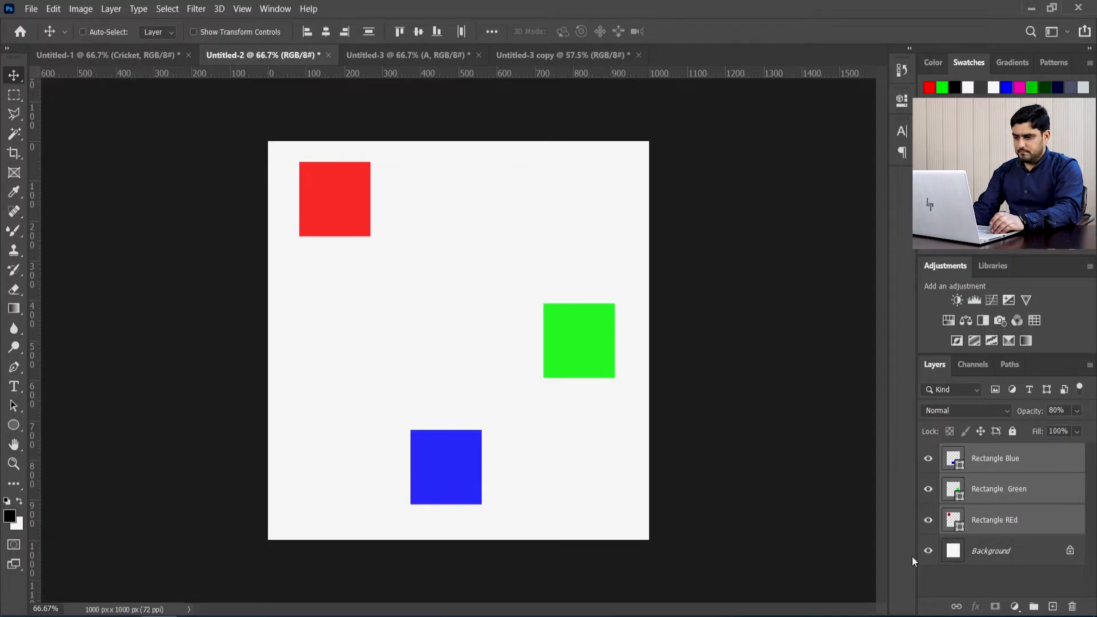
click(331, 34)
Step: Move the green square down closer to the blue one, and distribute all three squares vertically
click(1017, 489)
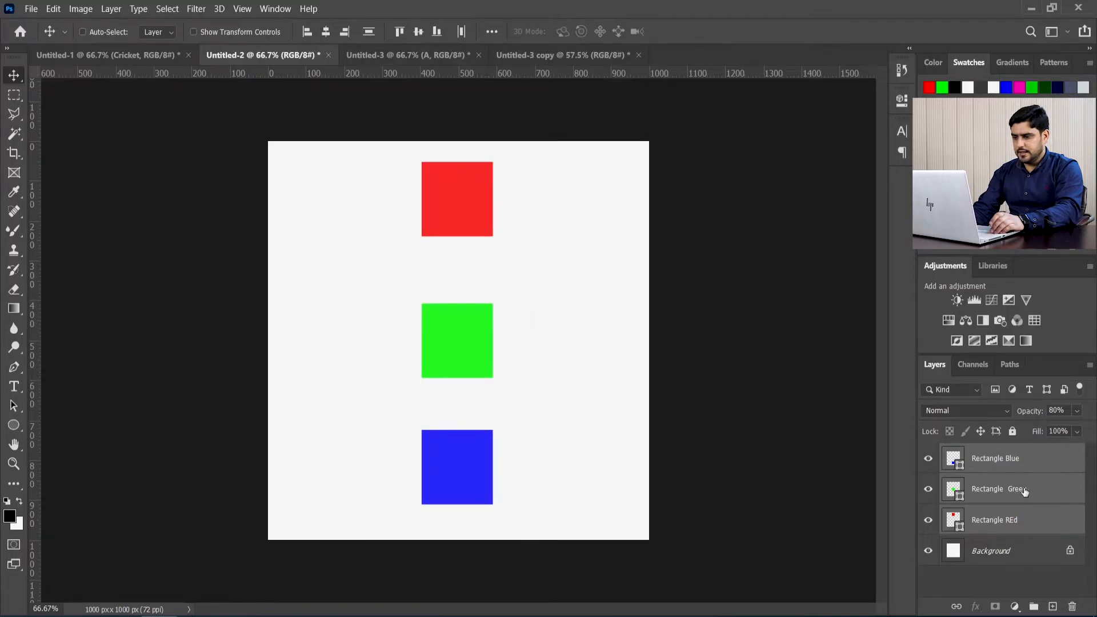
drag(475, 360, 475, 397)
click(1002, 469)
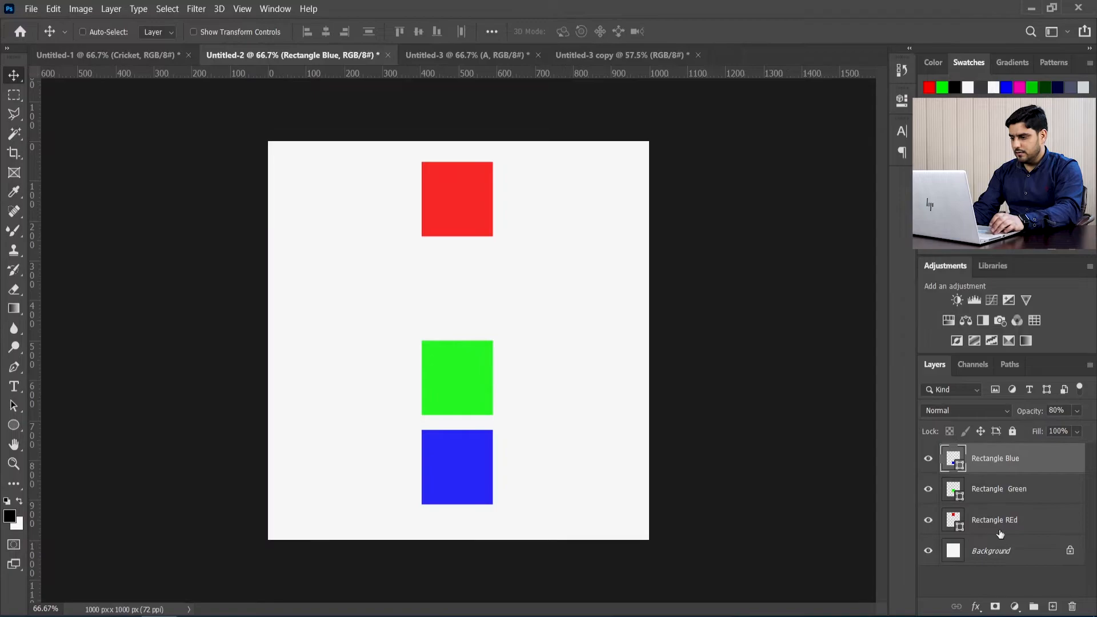
shift+click(1000, 530)
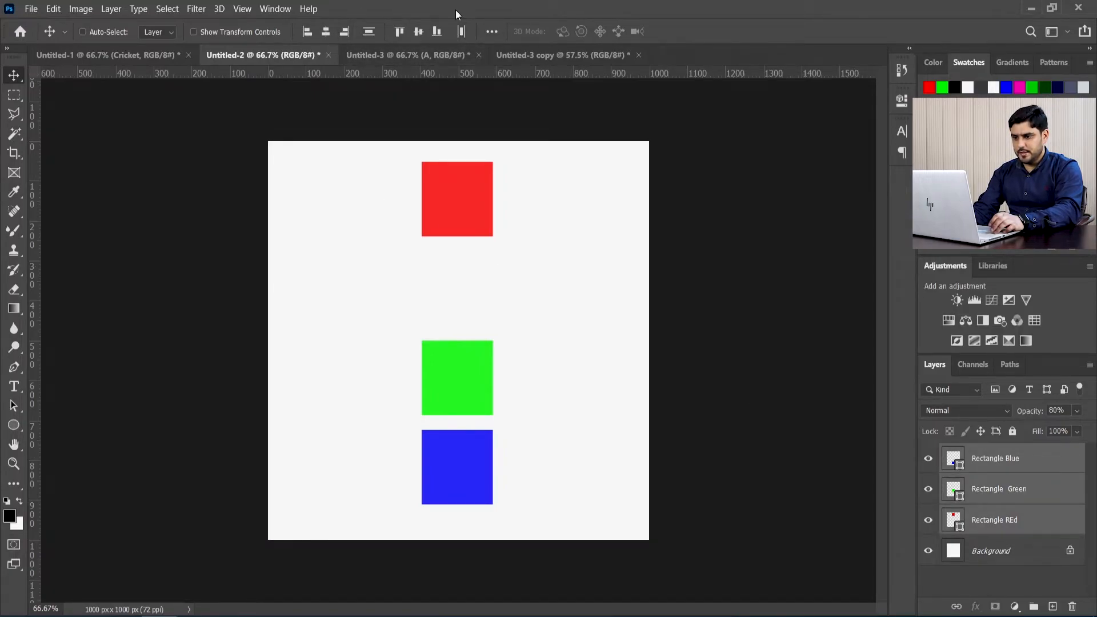
click(368, 32)
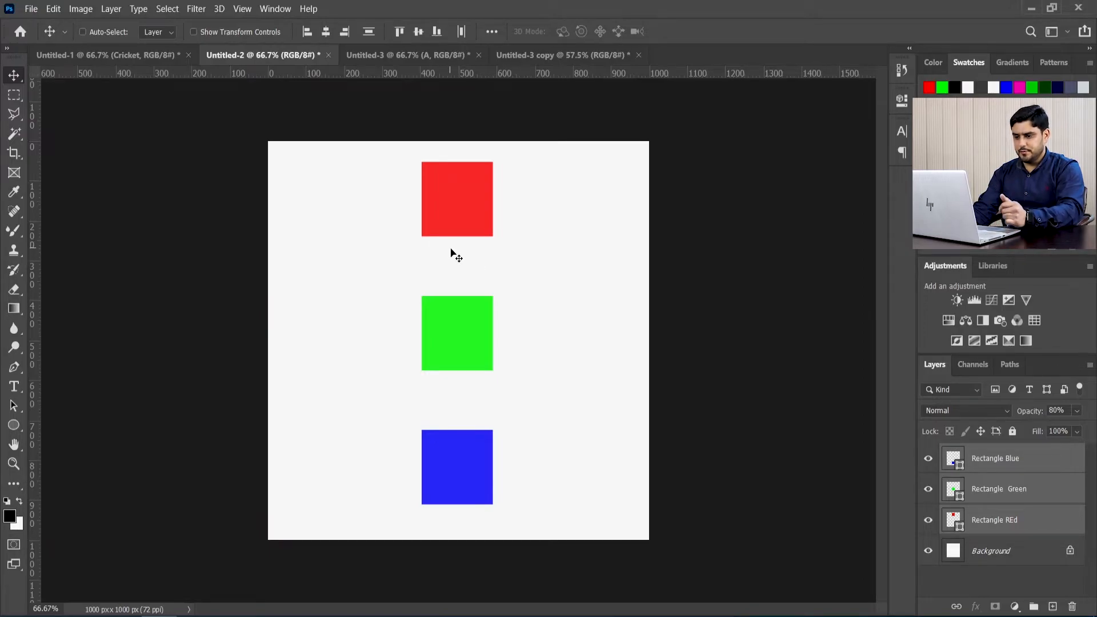
Step: Undo the squares' vertical distribution, green square move and horizontal-center alignment, and align their vertical centers
key(ctrl+z)
key(ctrl+z)
key(ctrl+z)
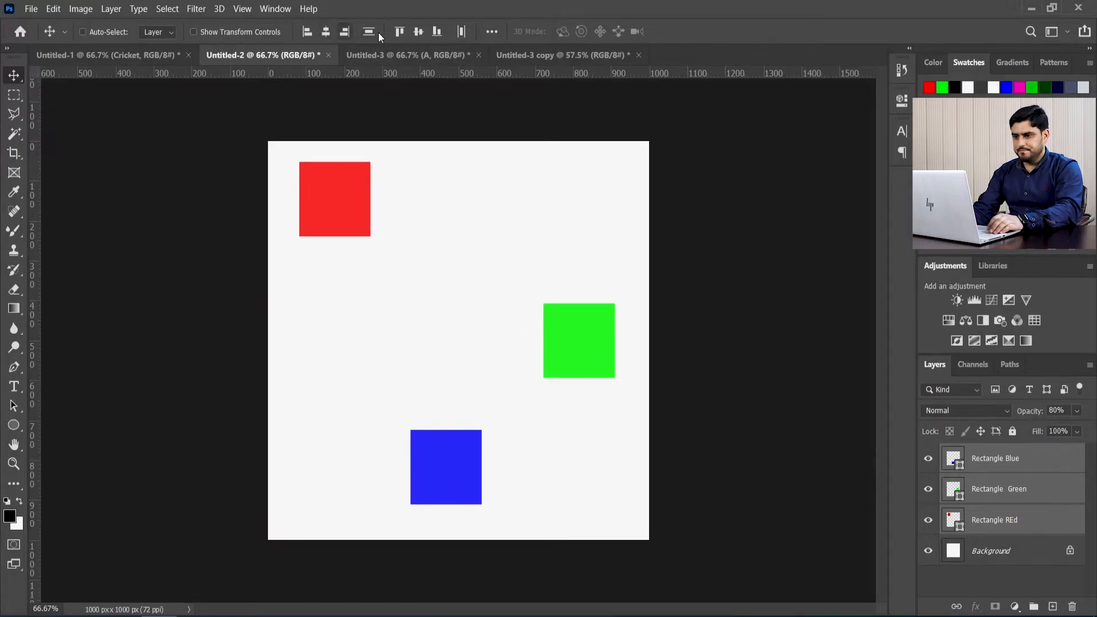
click(419, 33)
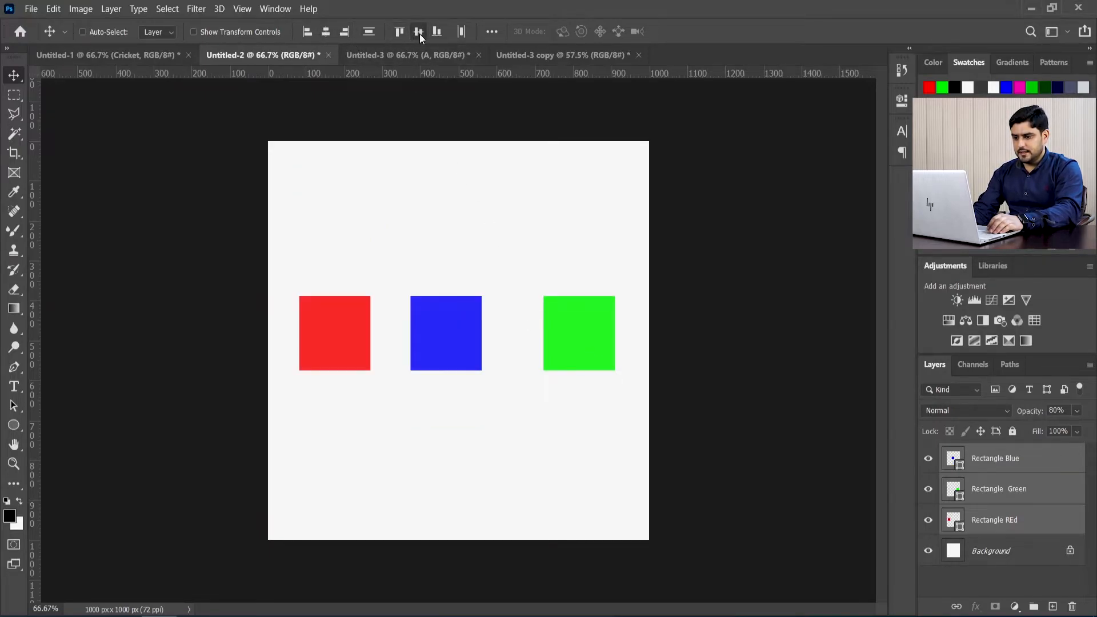
Step: Move the blue square left toward the red one, and distribute all three squares horizontally
click(986, 464)
drag(471, 330, 448, 332)
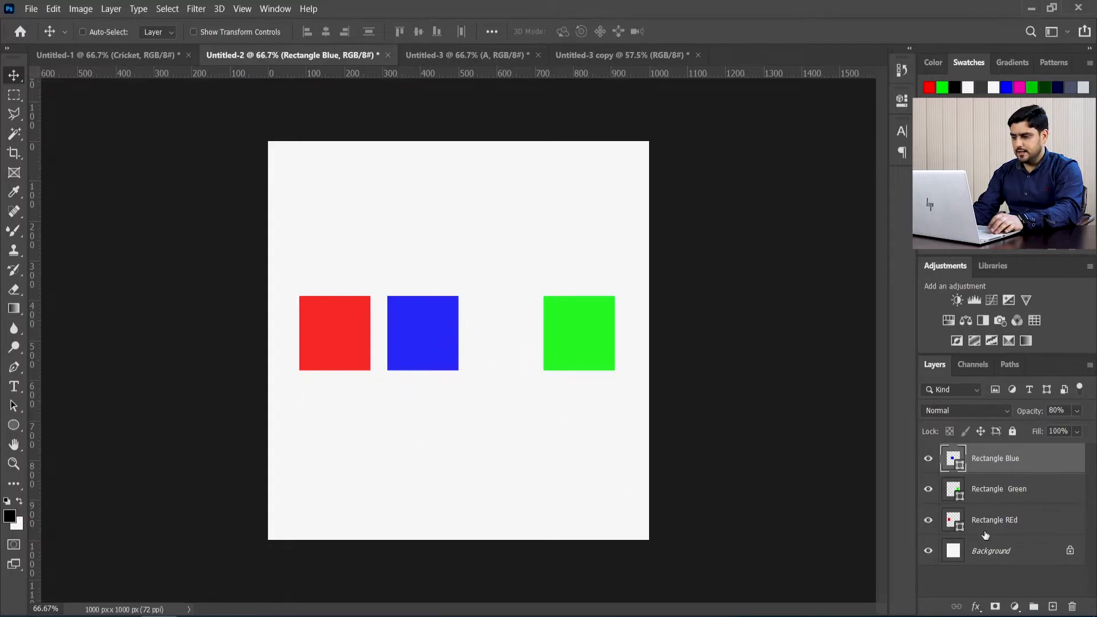
shift+click(994, 520)
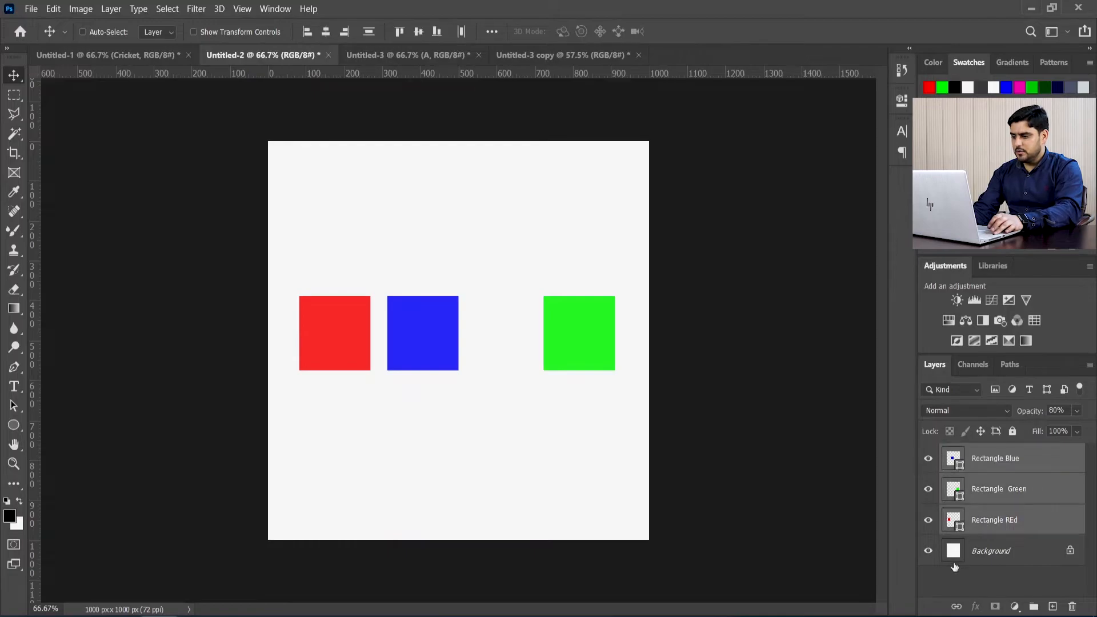
click(462, 32)
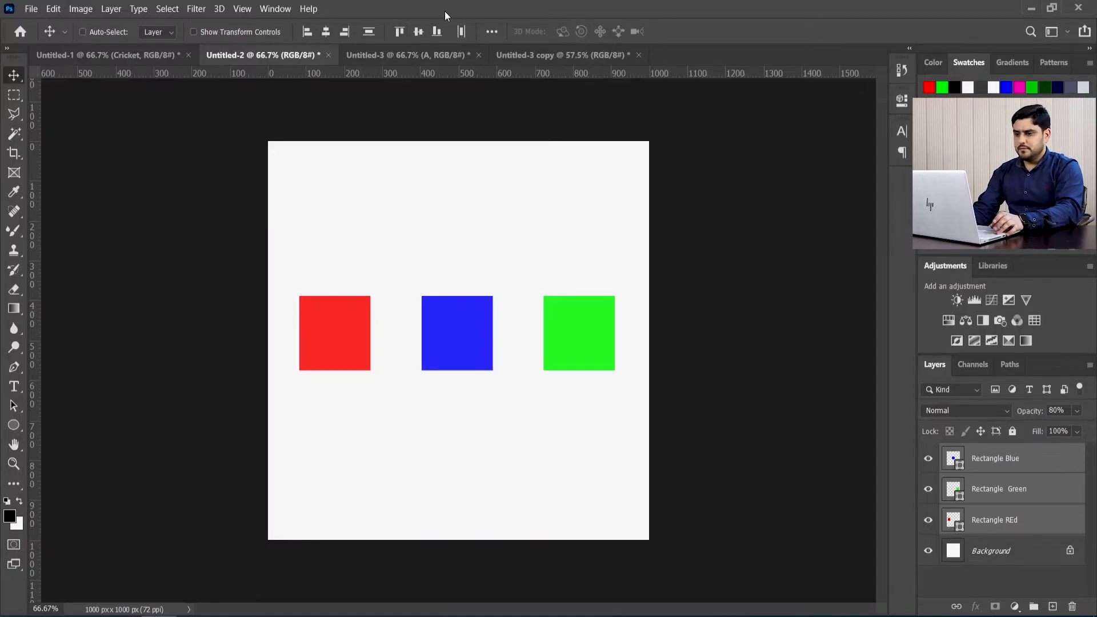
Step: Set the Move tool's Align To reference to Canvas
click(492, 32)
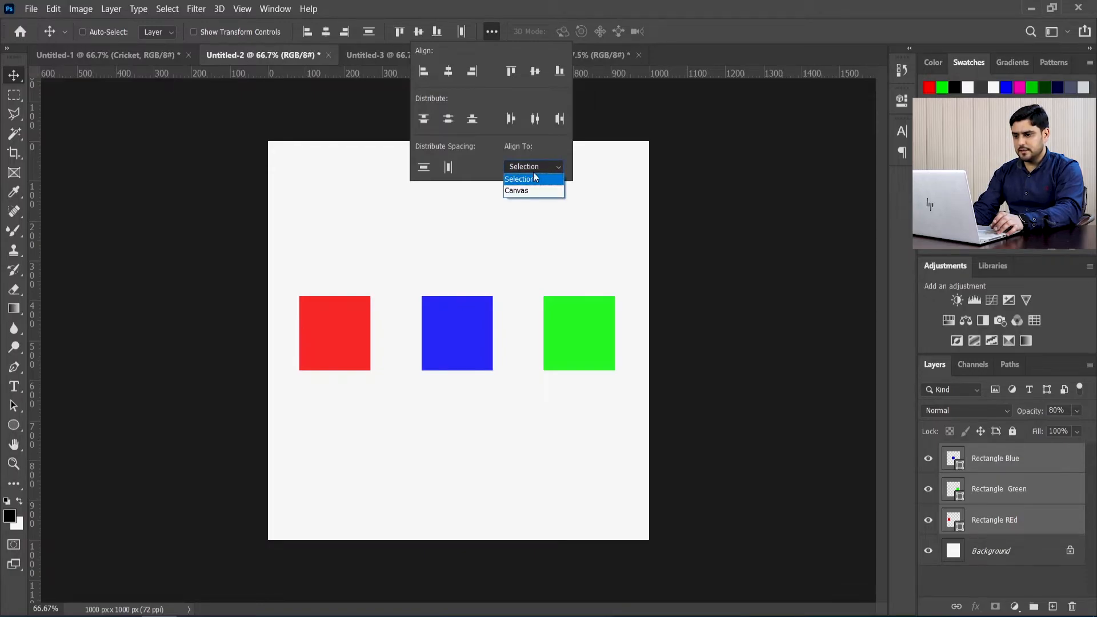
click(545, 153)
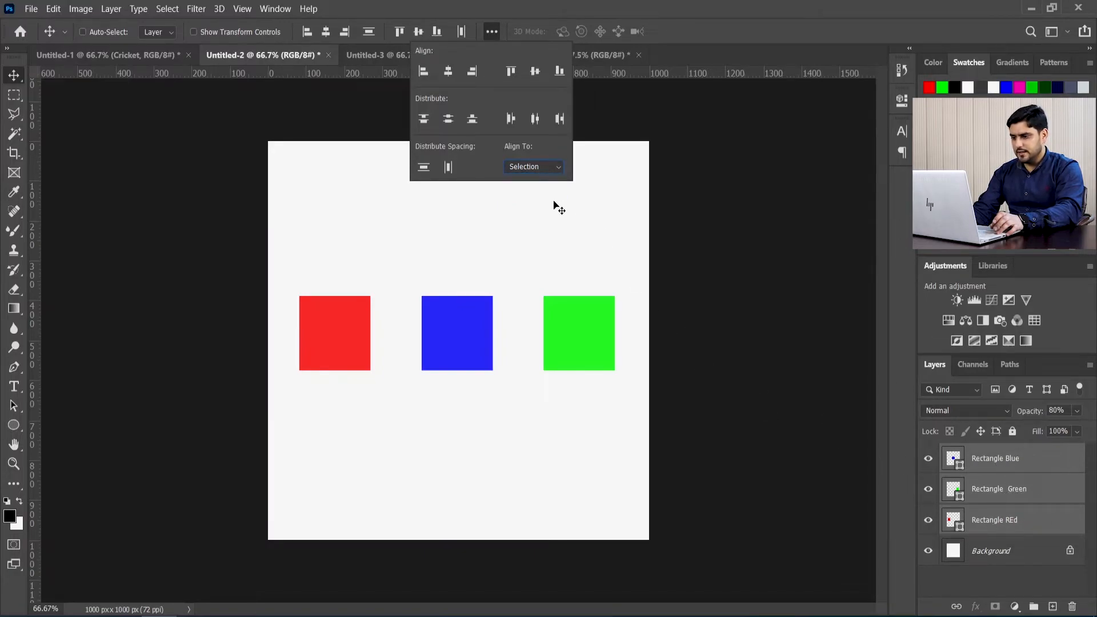
click(544, 167)
click(537, 190)
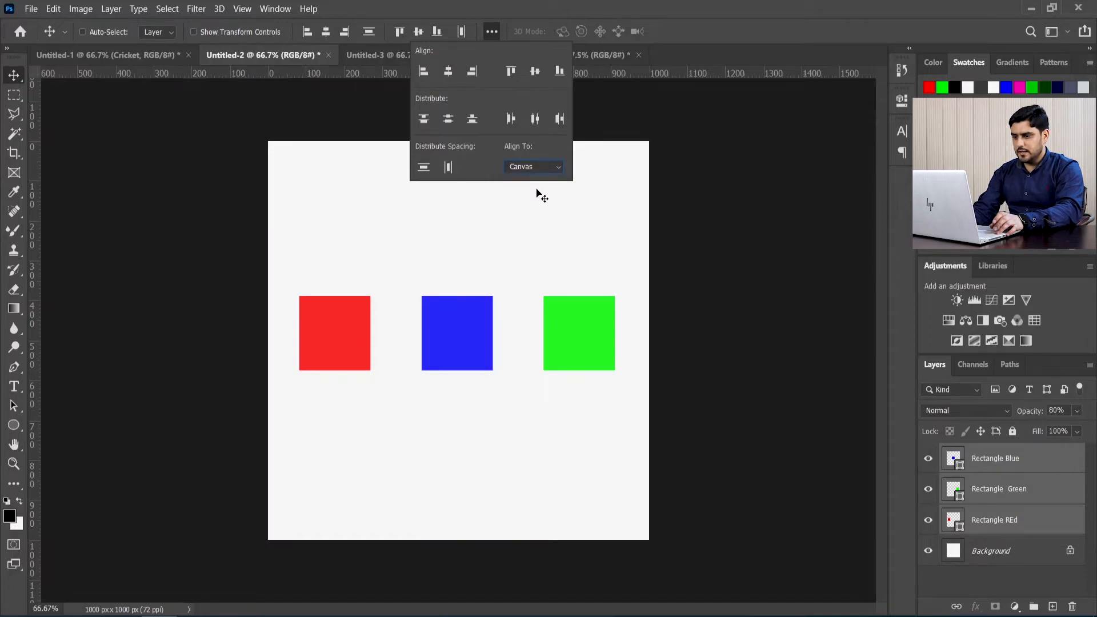
Step: Try aligning the squares' horizontal centers to the canvas, and undo both this alignment and the horizontal distribution
click(450, 76)
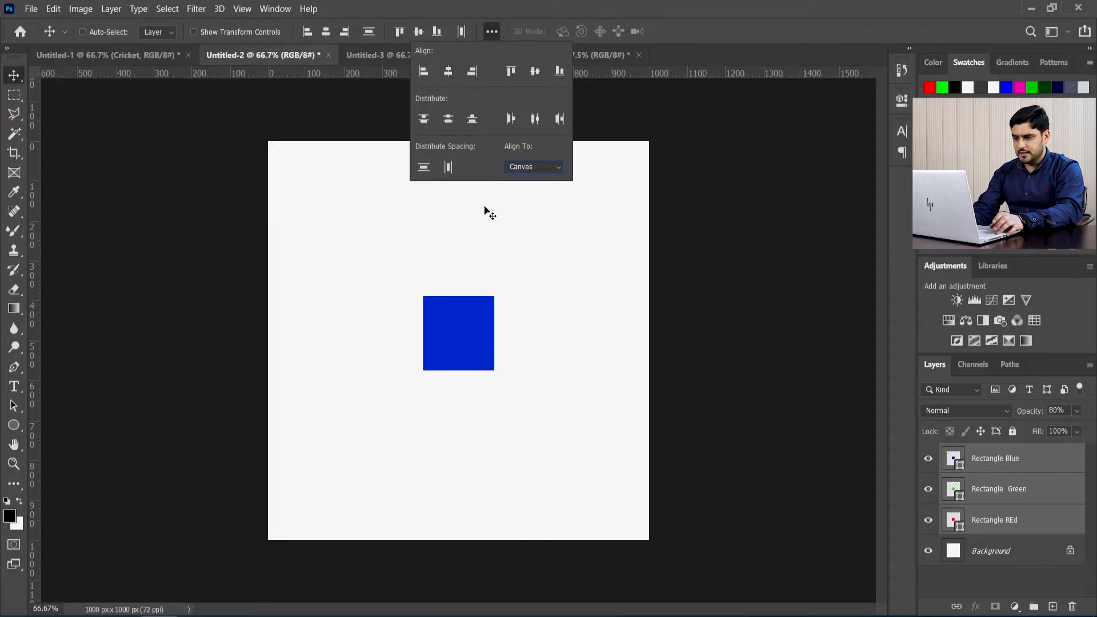
key(ctrl+z)
key(ctrl+z)
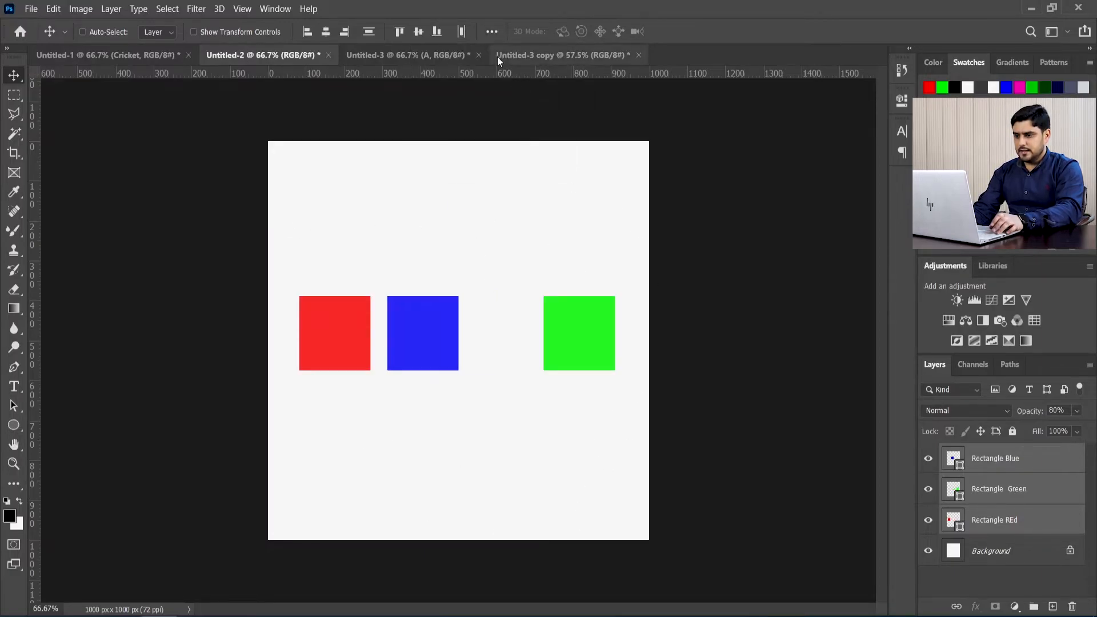
Step: Align the squares' vertical centers to the canvas, and set the Align To reference back to Selection
click(492, 31)
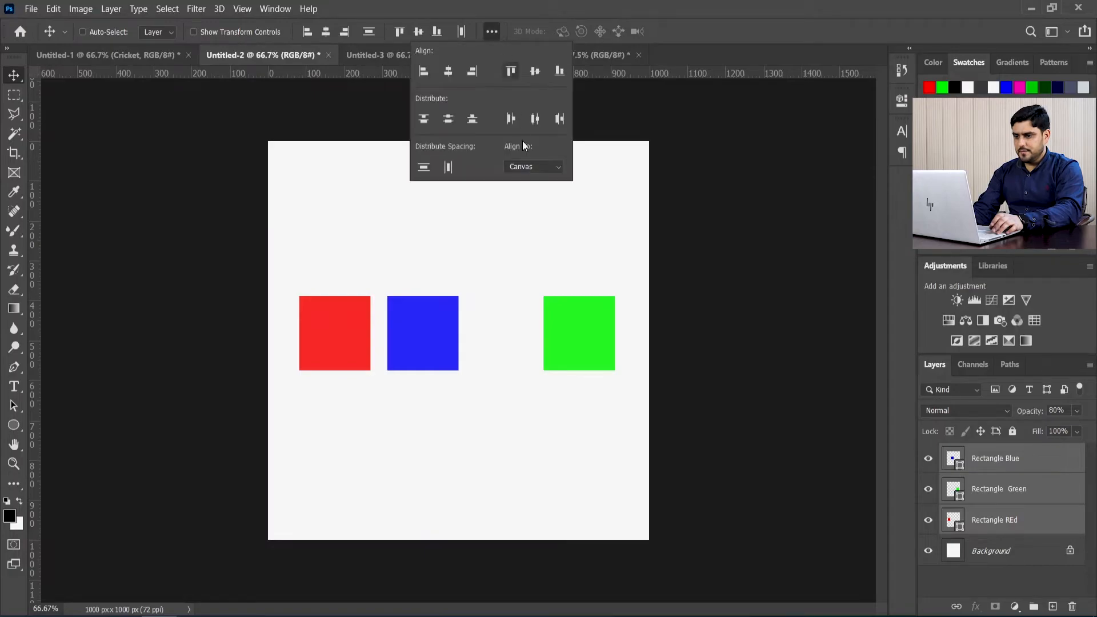
click(536, 71)
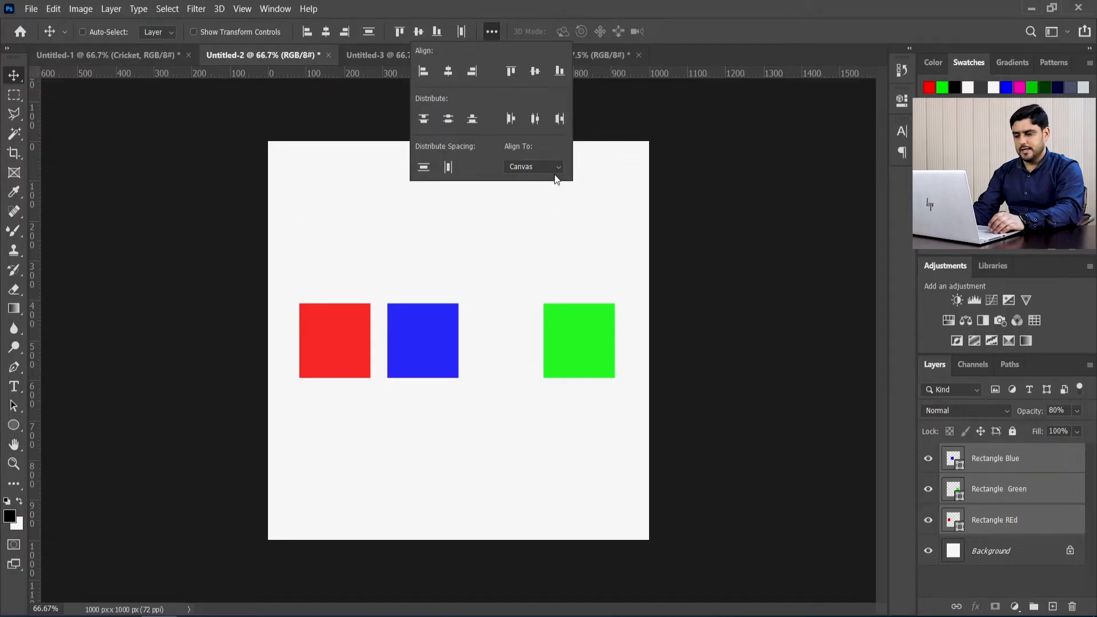
click(538, 167)
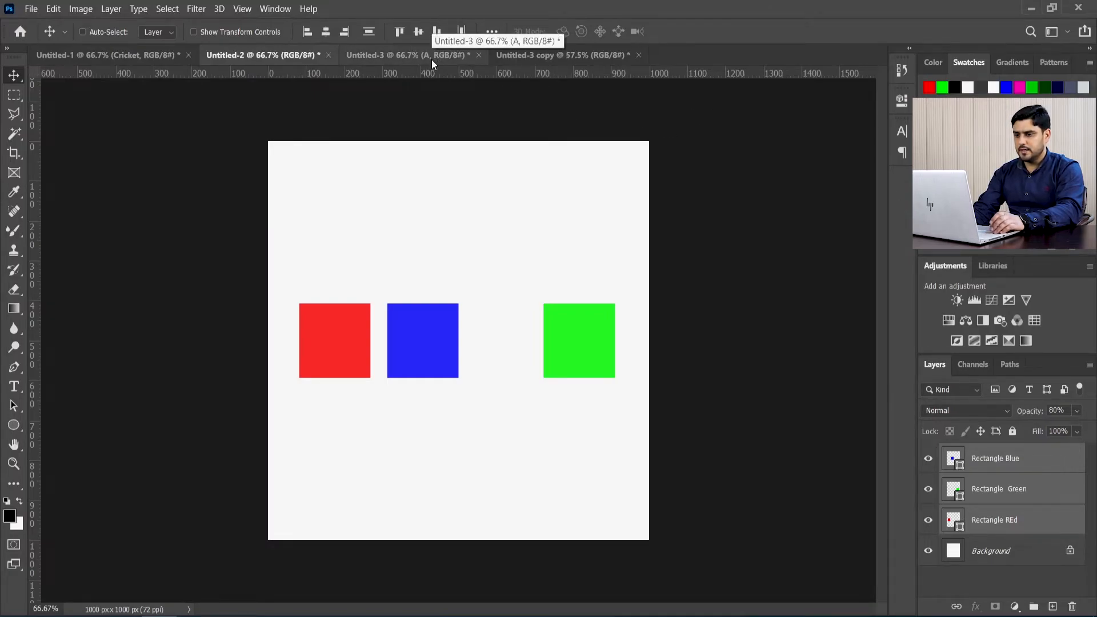
Step: In the Untitled-3 document, select layers A through D and distribute the bars by their left edges
click(431, 60)
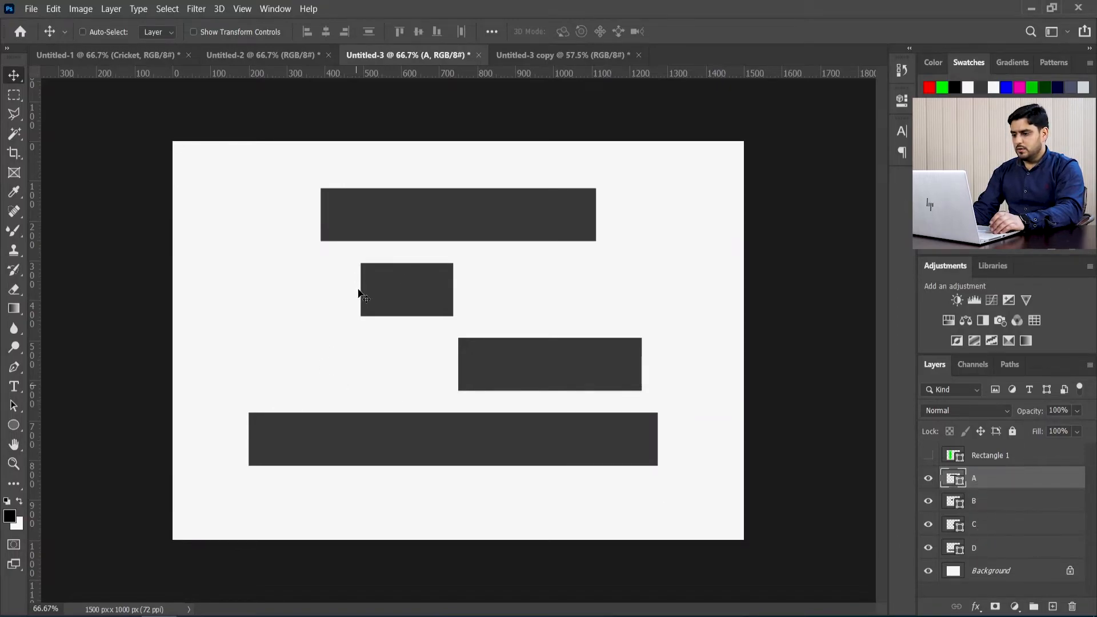
shift+click(993, 553)
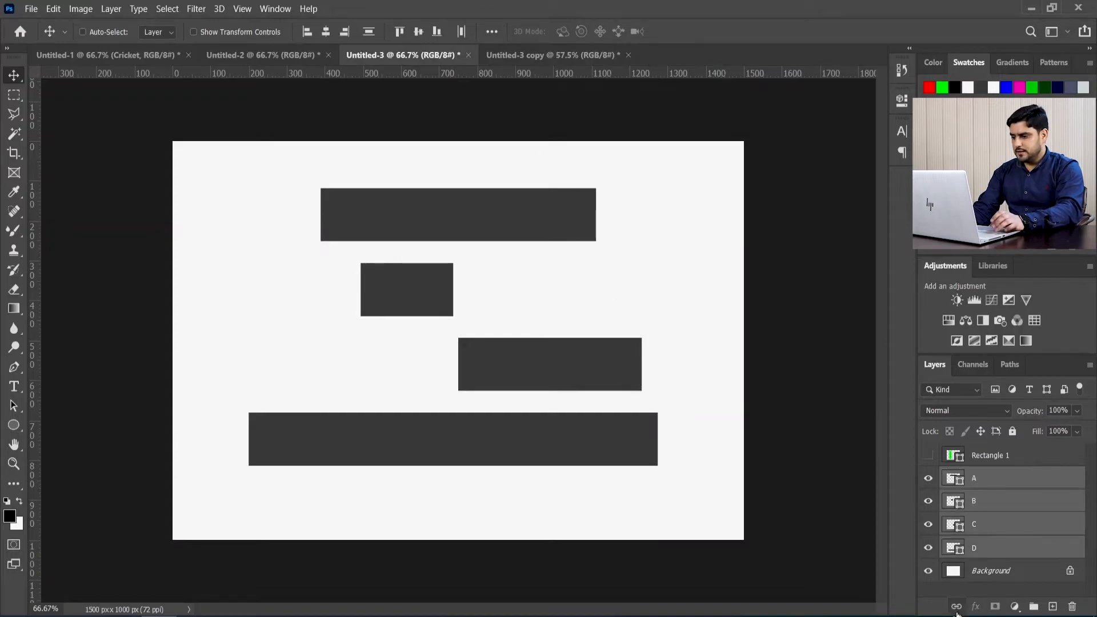
click(492, 31)
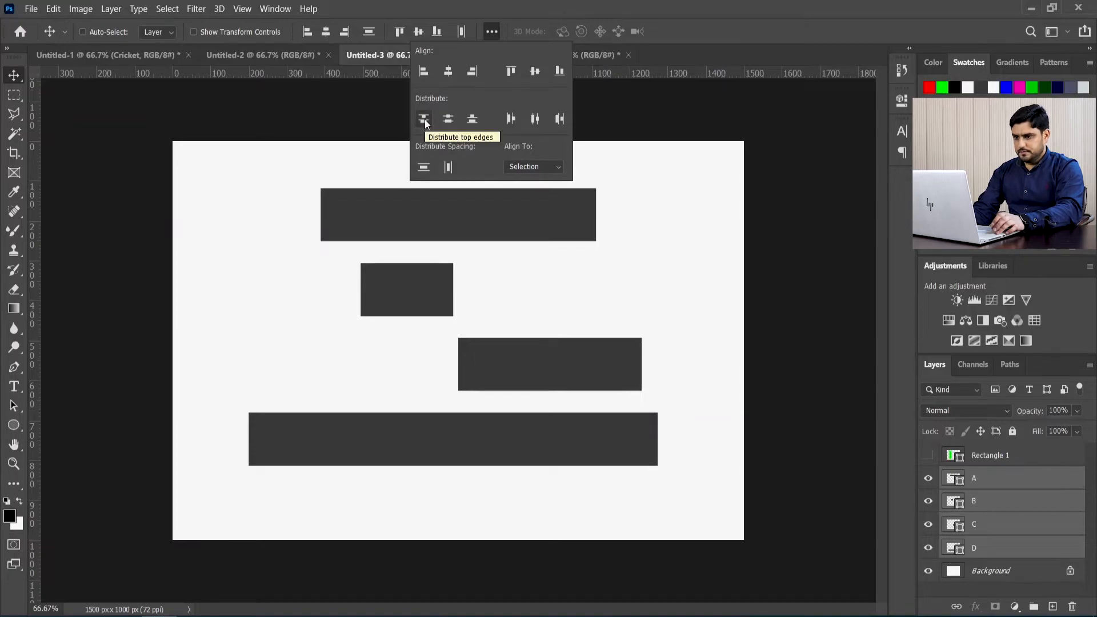
click(516, 118)
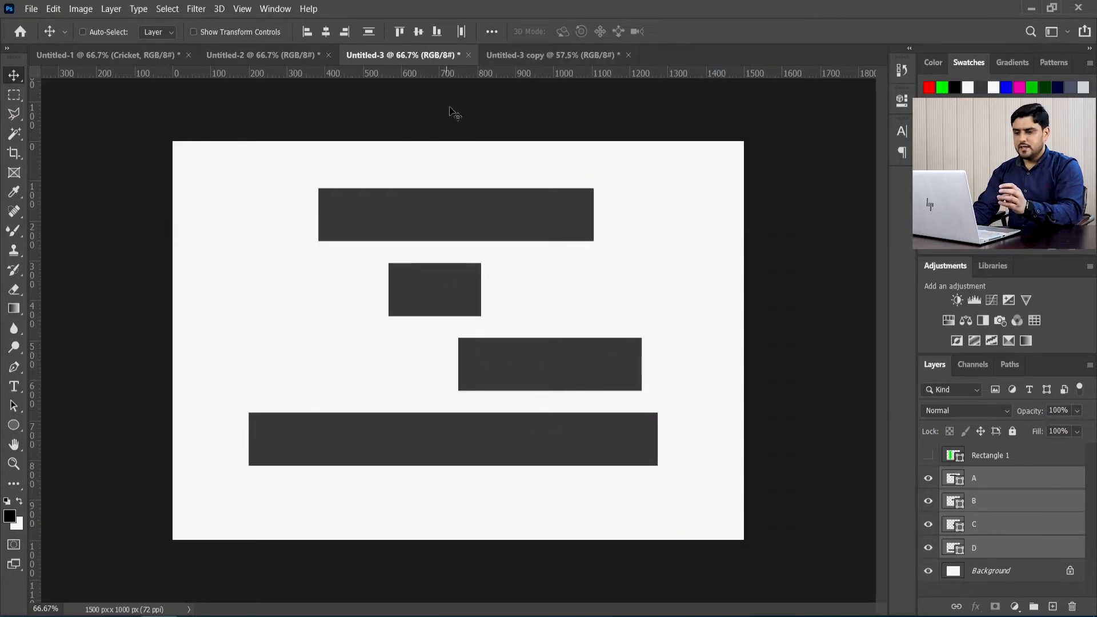
click(491, 32)
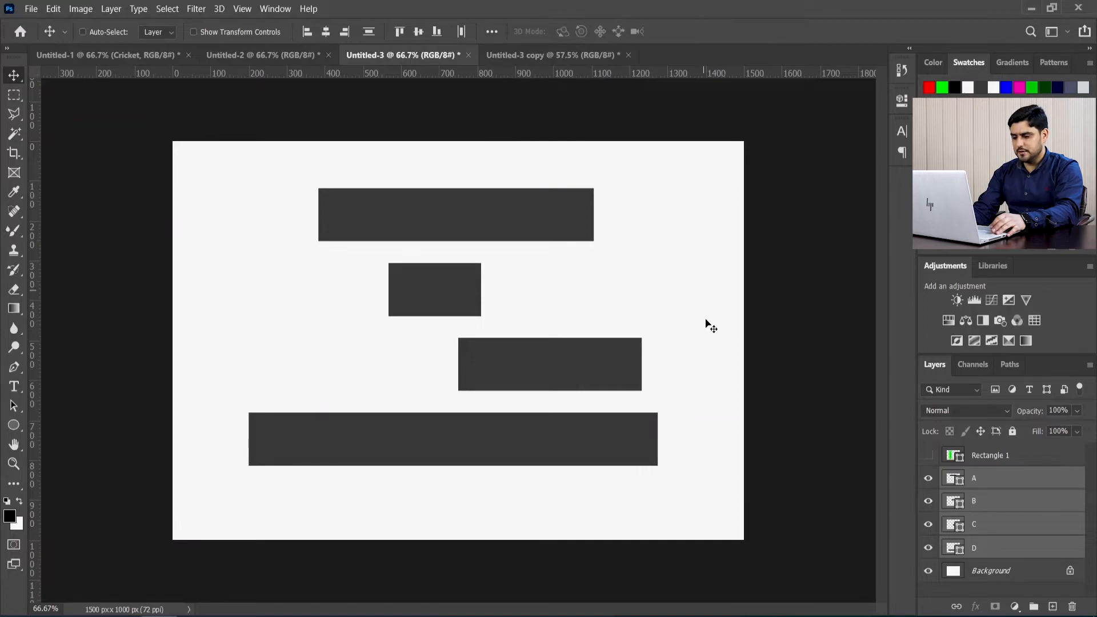
Step: Place a vertical guide through the middle of the canvas, and remove it again
click(985, 484)
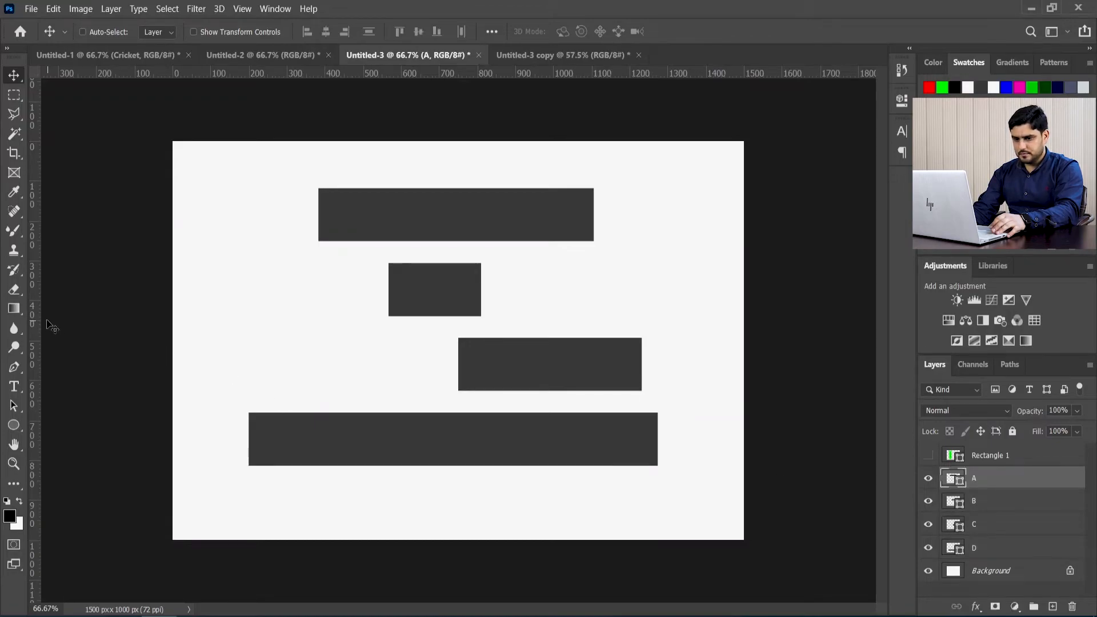
drag(33, 313, 458, 321)
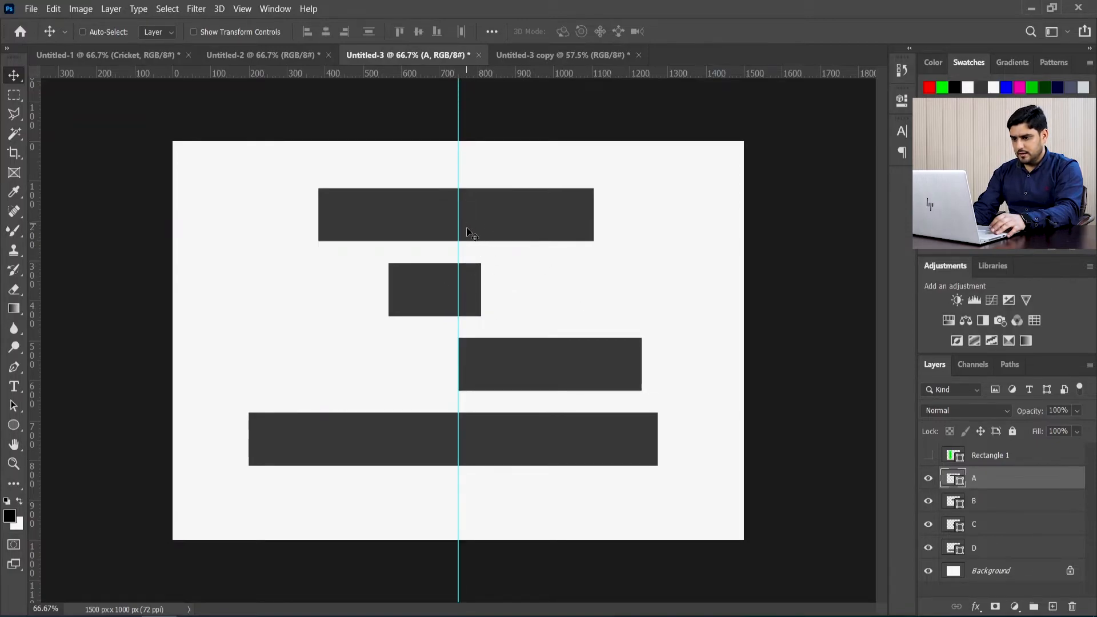
drag(458, 247, 1, 249)
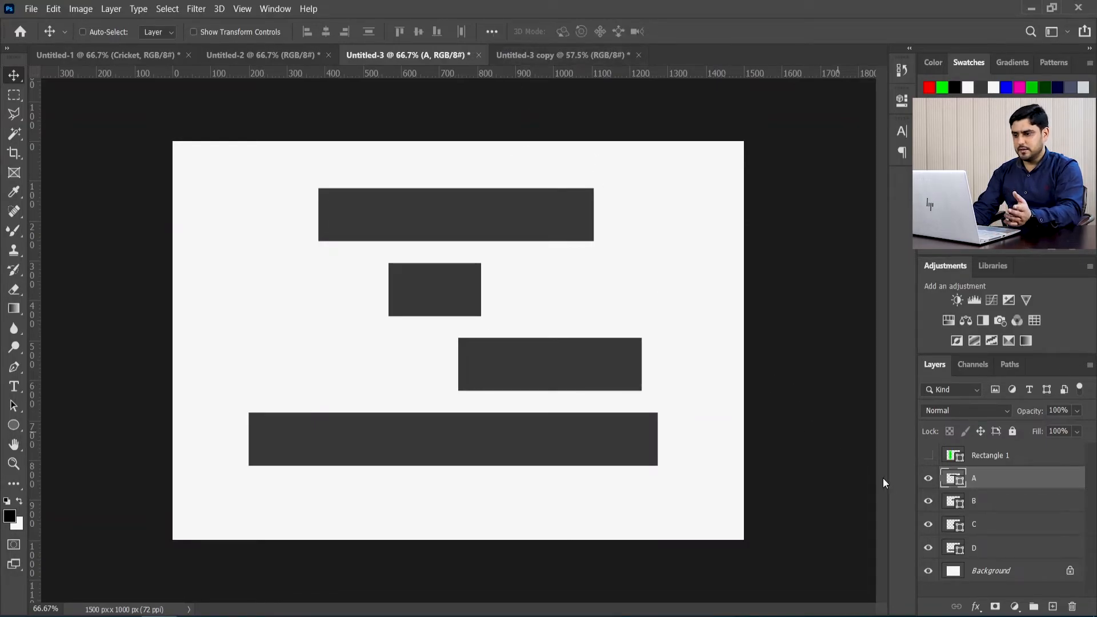
Step: Show the hidden Rectangle 1 layer with its green rectangle moved left of bar A, and delete that layer
click(929, 455)
click(991, 460)
drag(350, 350, 285, 353)
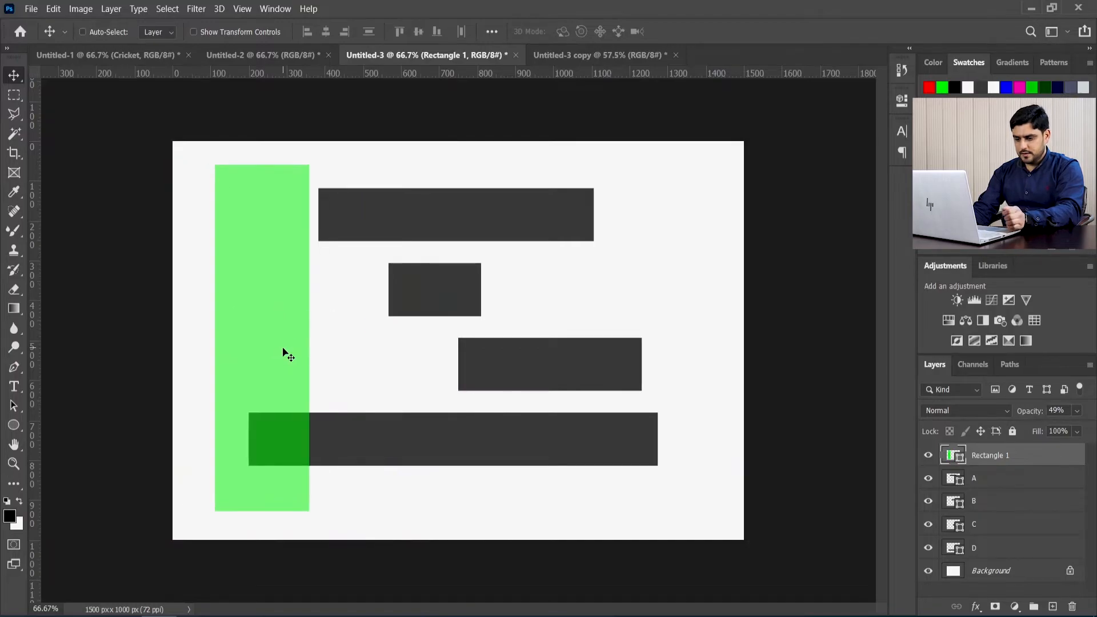
key(ctrl+t)
key(Escape)
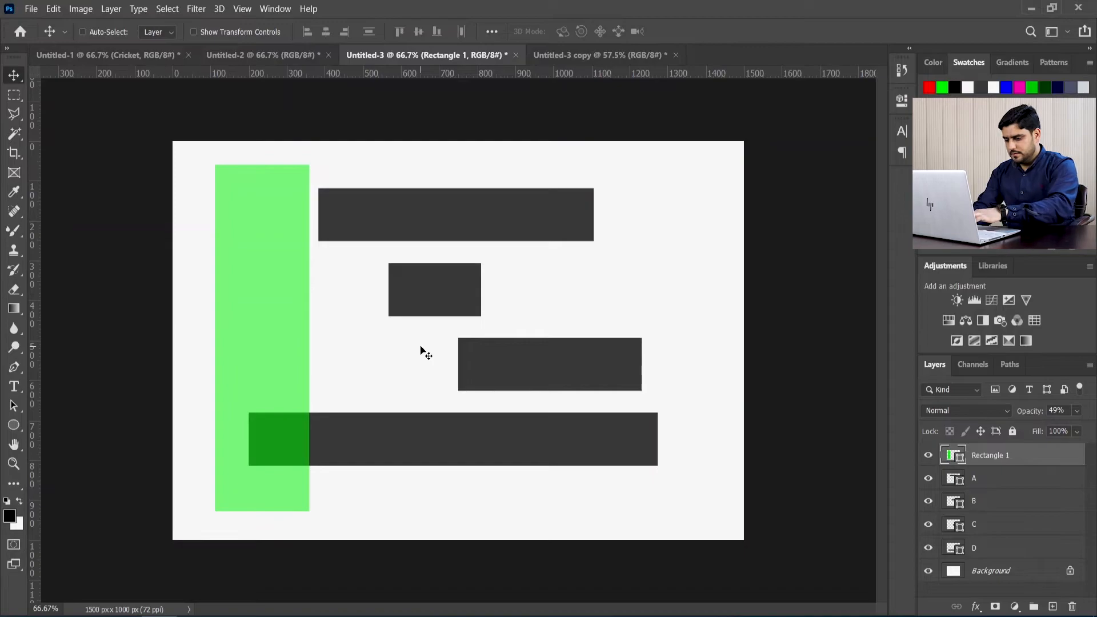
click(1072, 607)
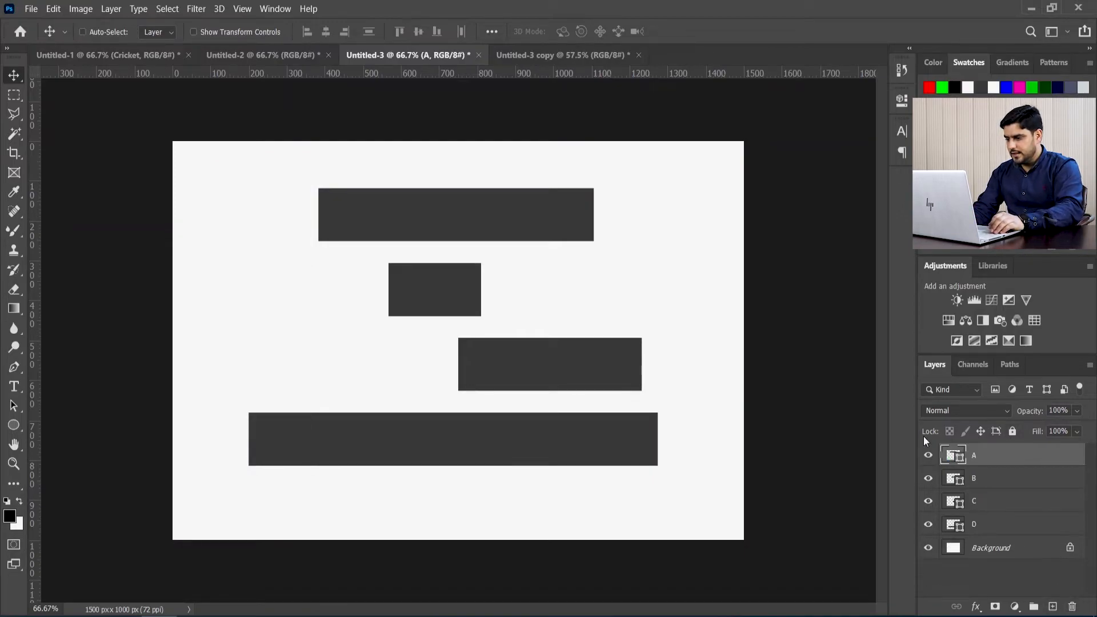
Step: Place vertical guides at the left edges of bars A and B
drag(33, 255, 318, 257)
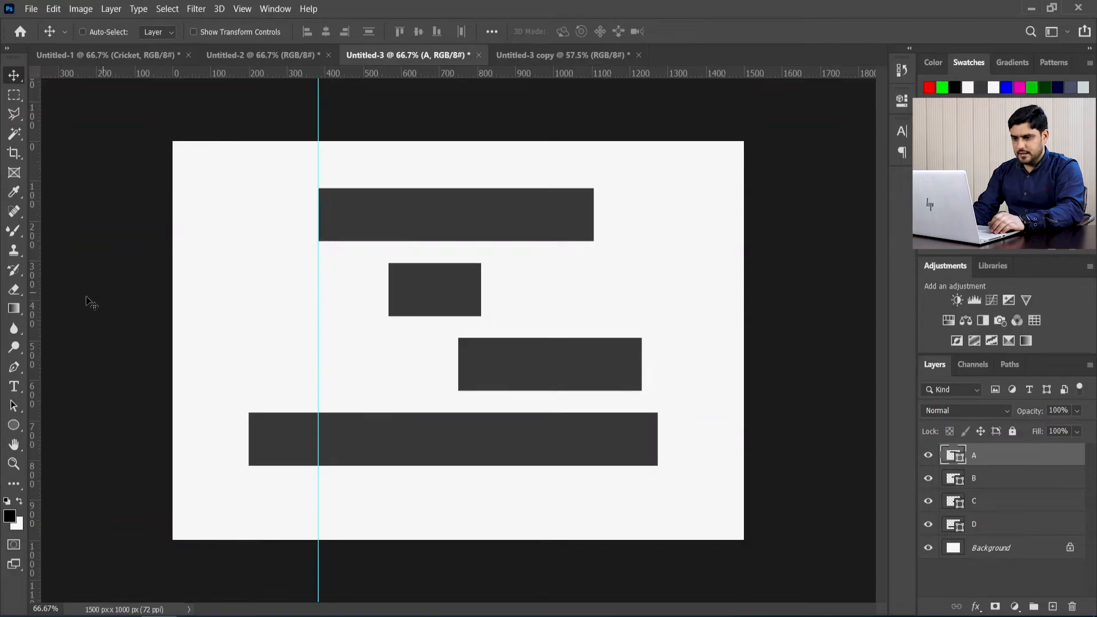
drag(37, 303, 20, 288)
click(985, 474)
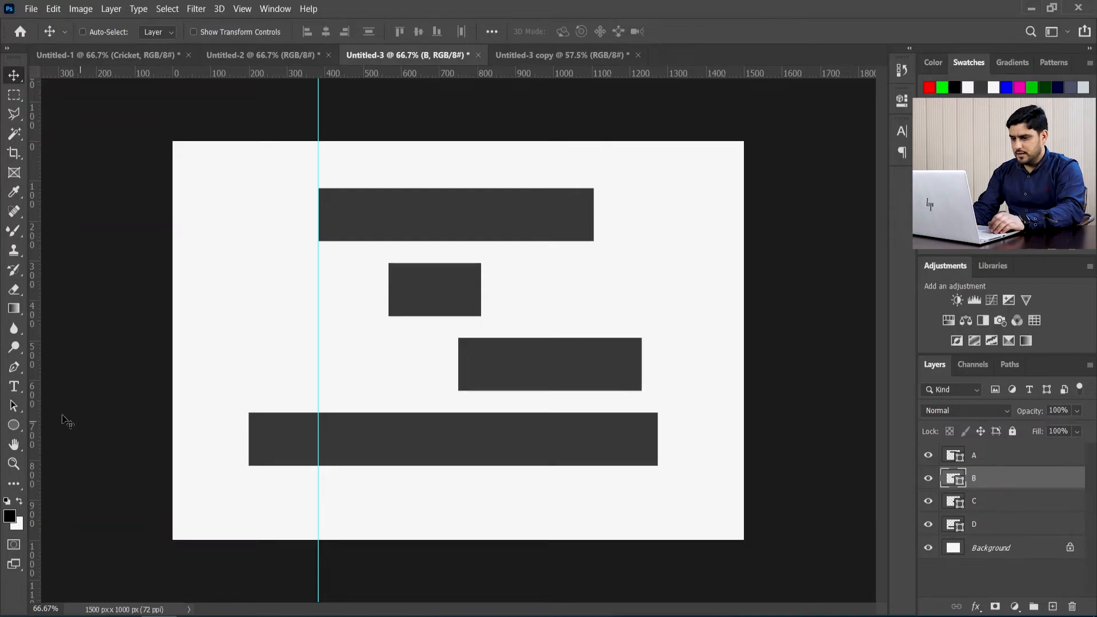
drag(33, 386, 388, 371)
Step: Place vertical guides at the left edges of bars C and D
click(993, 507)
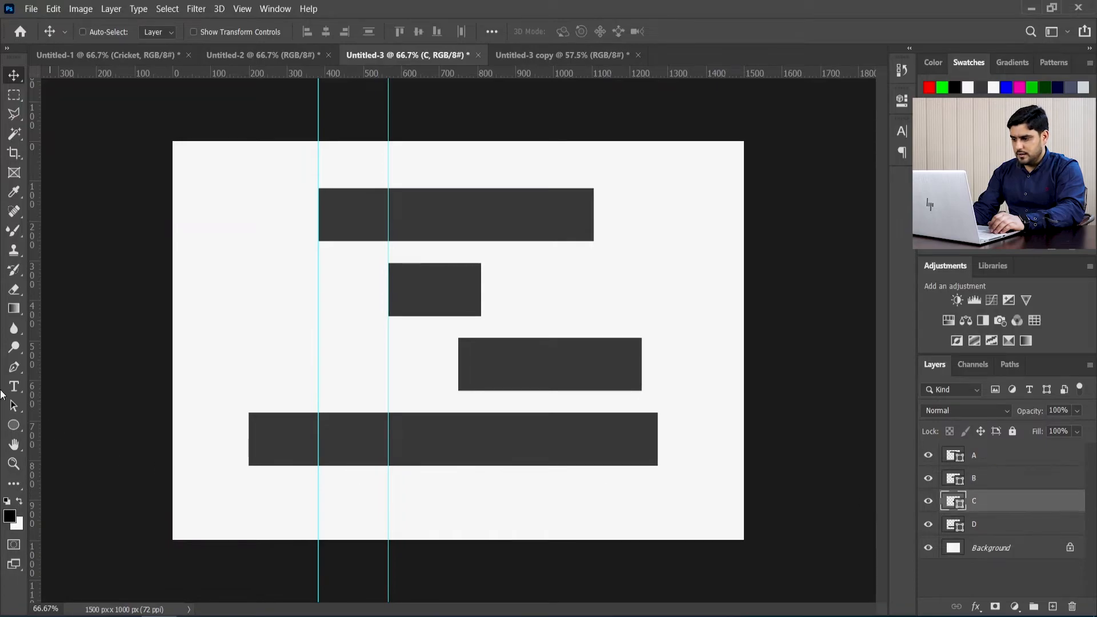
drag(35, 386, 459, 387)
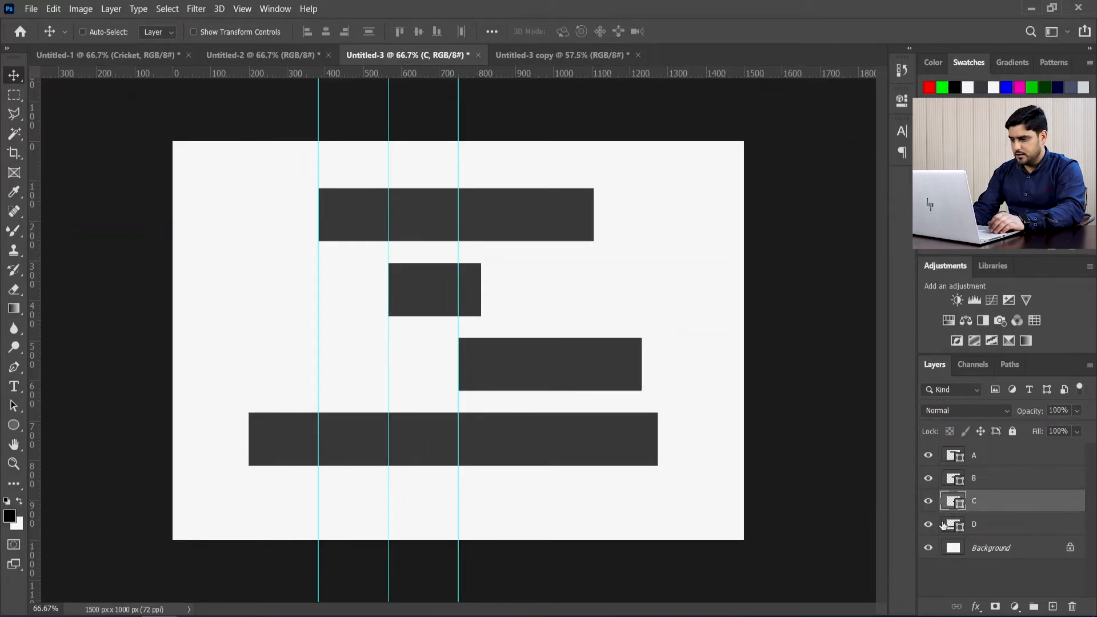
click(979, 525)
drag(33, 382, 252, 382)
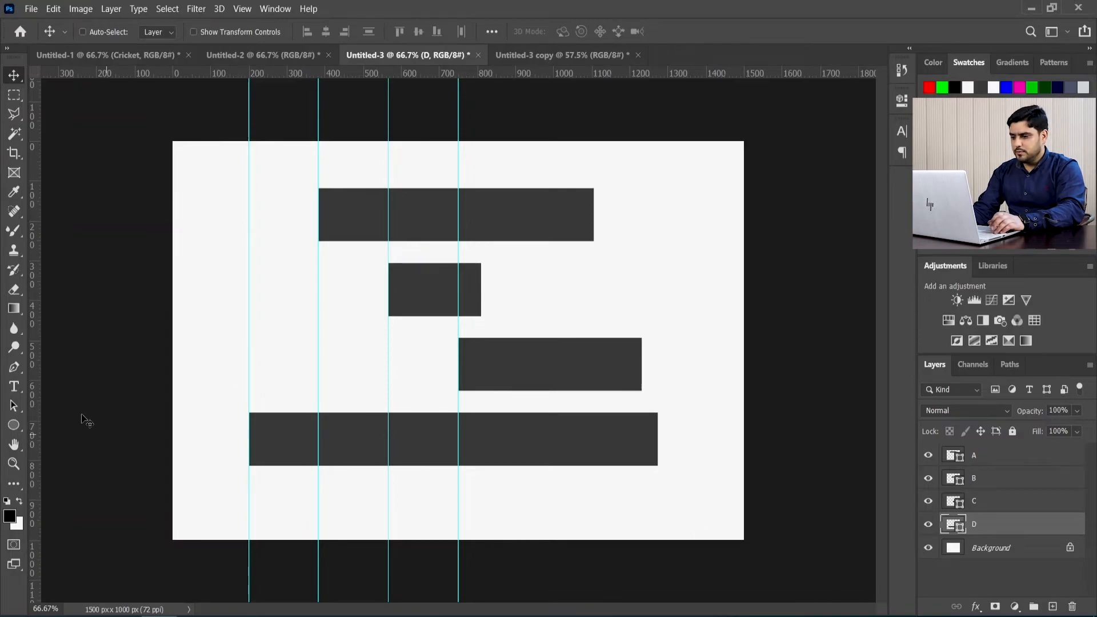
Step: Draw a tall rectangle about 183 by 805 px between the two leftmost guides and fill it with bright green
click(12, 427)
click(63, 423)
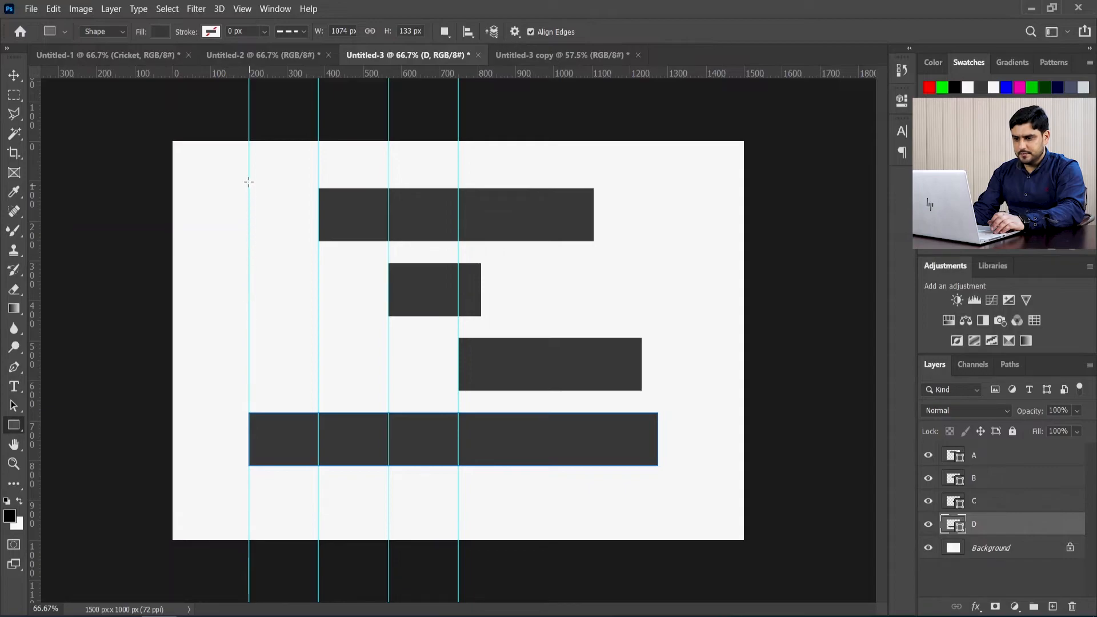
drag(248, 170, 318, 491)
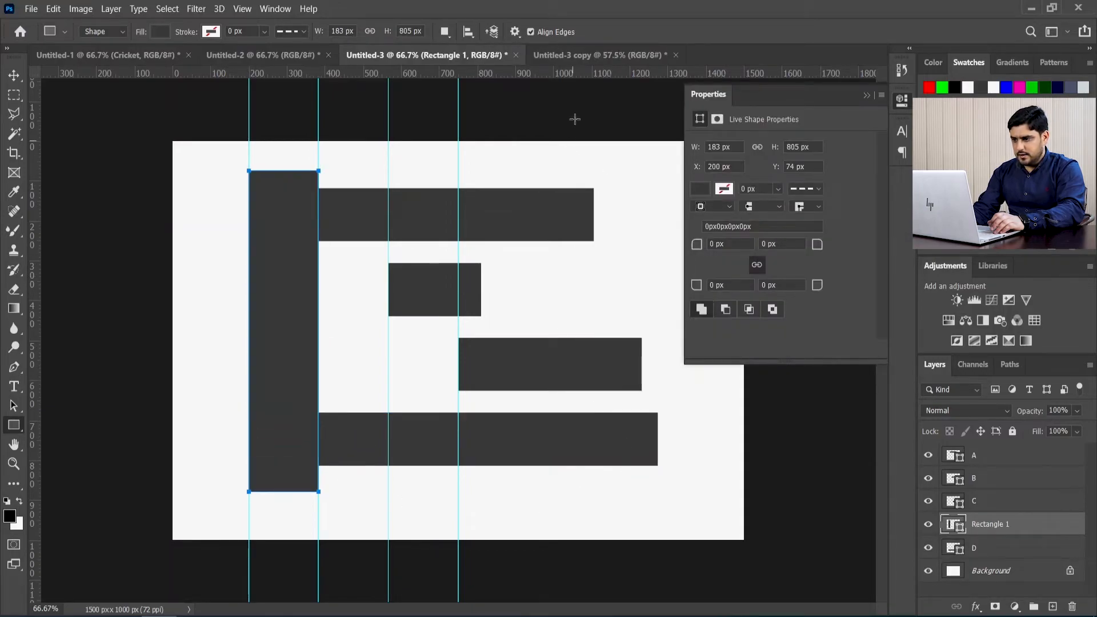
click(700, 189)
click(715, 268)
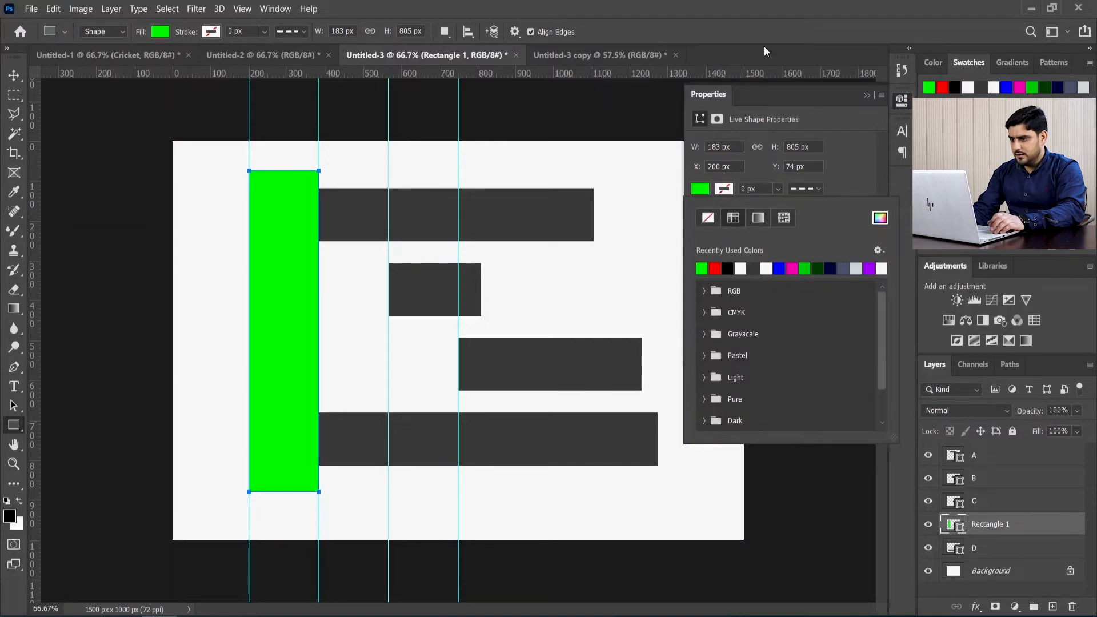
Step: Set the green rectangle's opacity to 39% and move its layer above layer A
click(1077, 411)
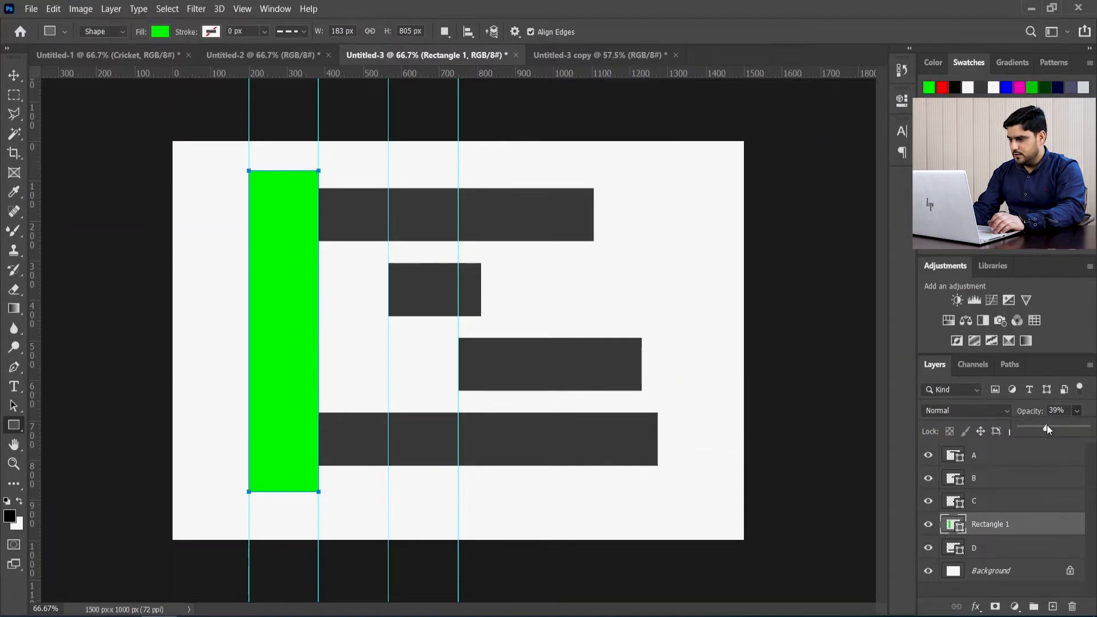
drag(1049, 430, 1050, 439)
drag(1011, 526, 1007, 455)
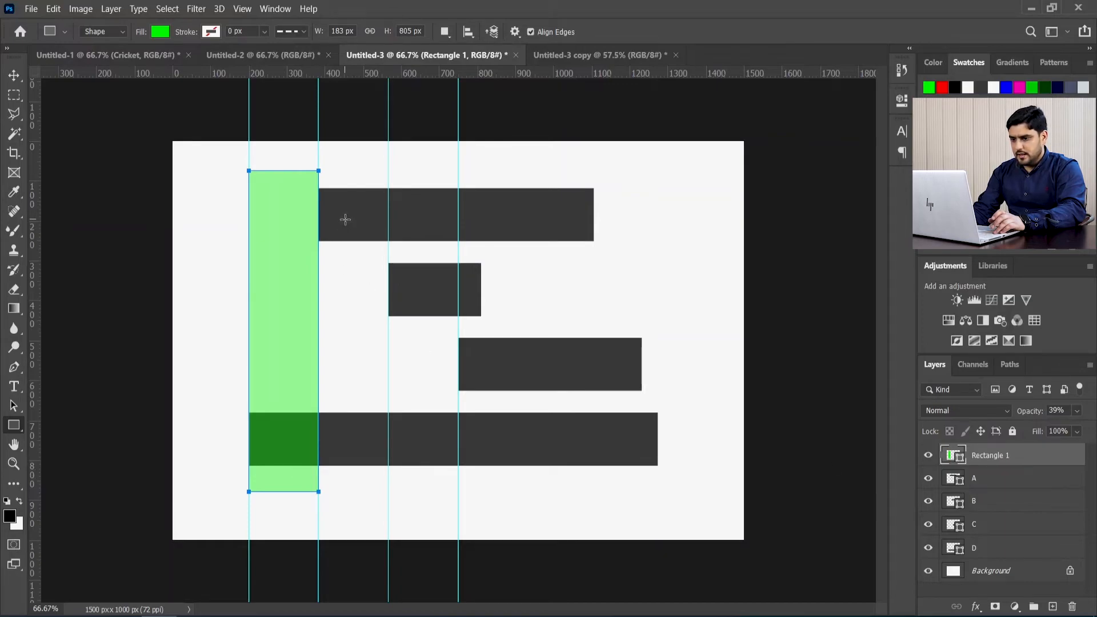
click(987, 486)
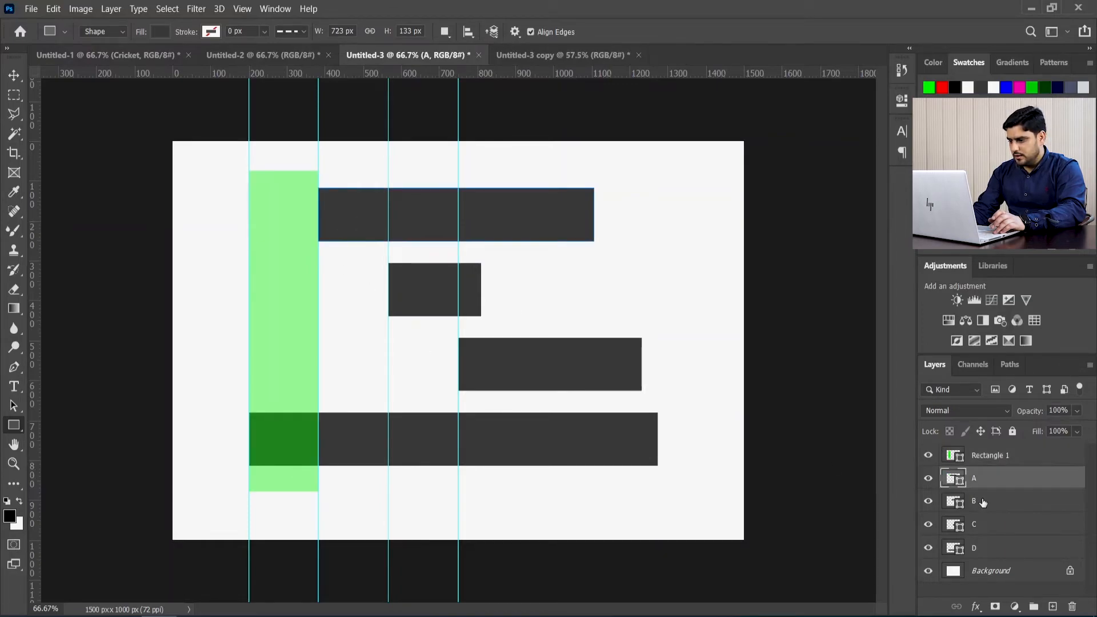
click(975, 502)
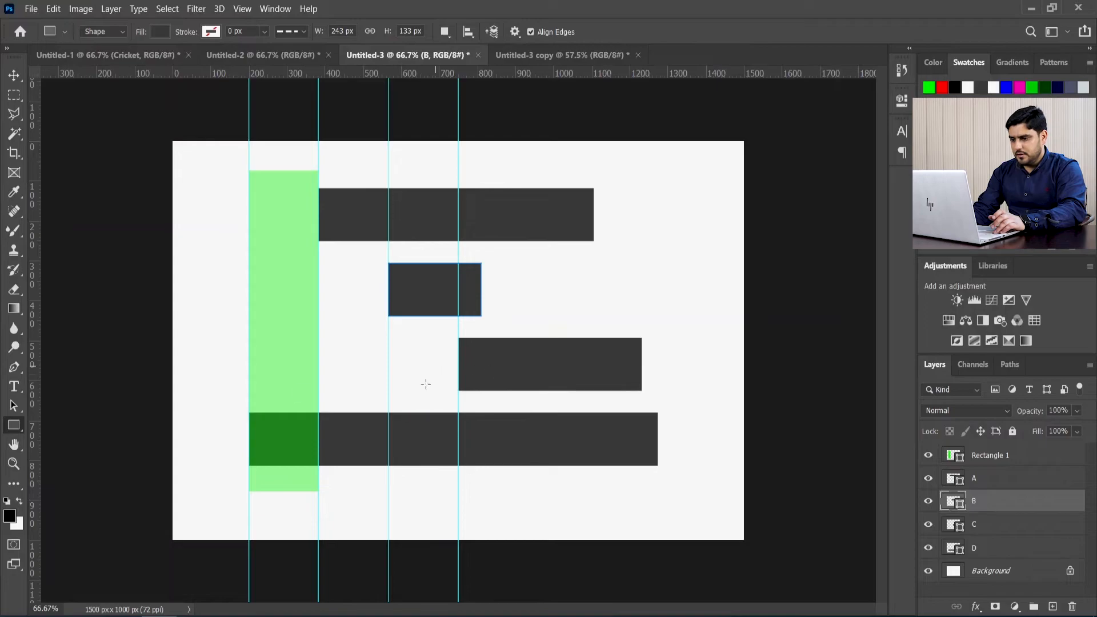
key(v)
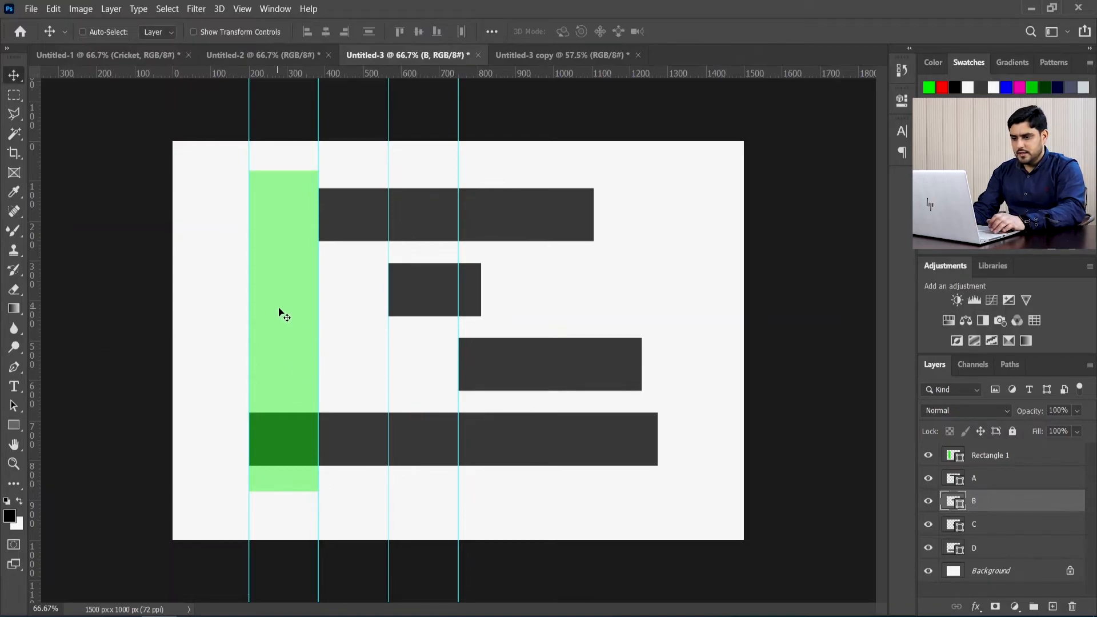
drag(287, 308, 313, 307)
key(ctrl+z)
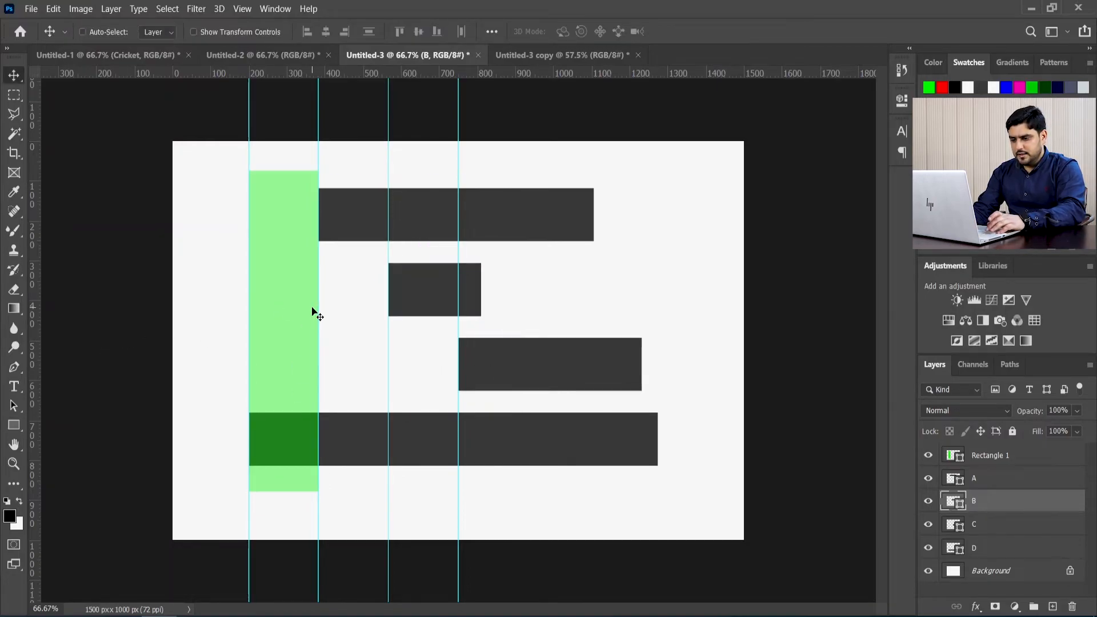
Step: Hide the guides and shift the green rectangle slightly upward, keeping it between bar D's and bar A's left edges
click(991, 455)
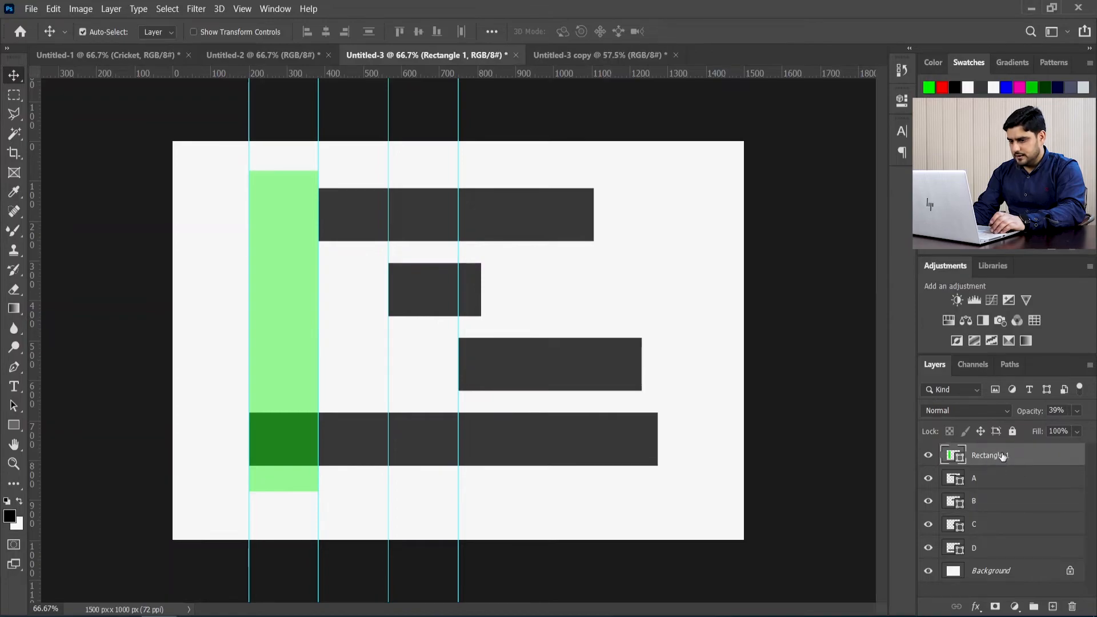
key(ctrl+semicolon)
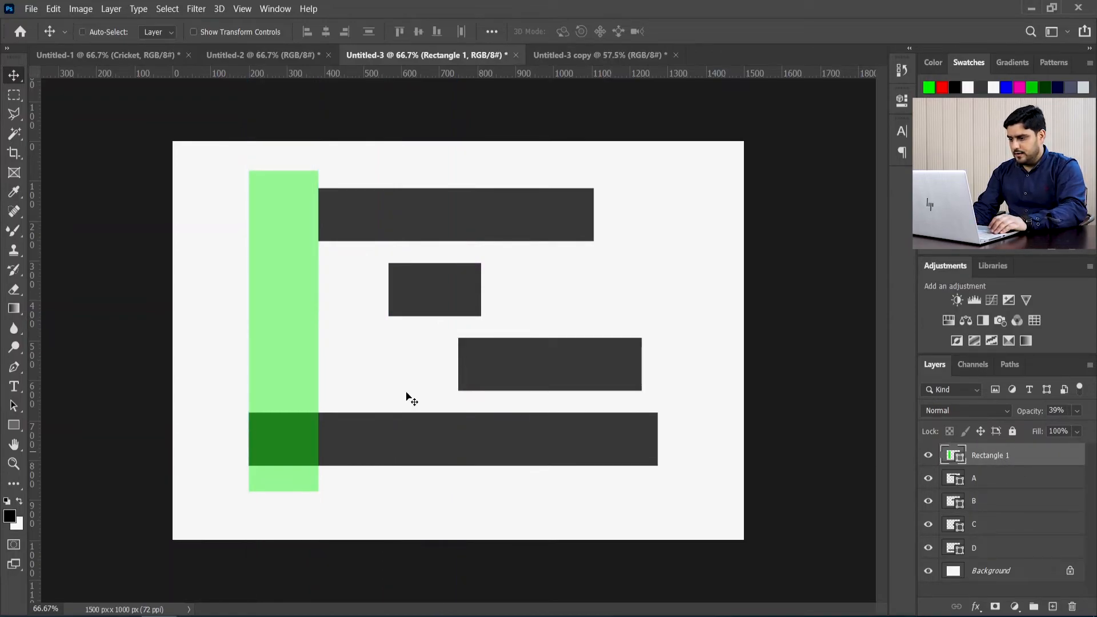
mouse_move(307, 355)
mouse_down()
mouse_move(374, 350)
mouse_move(431, 366)
mouse_move(293, 368)
mouse_up()
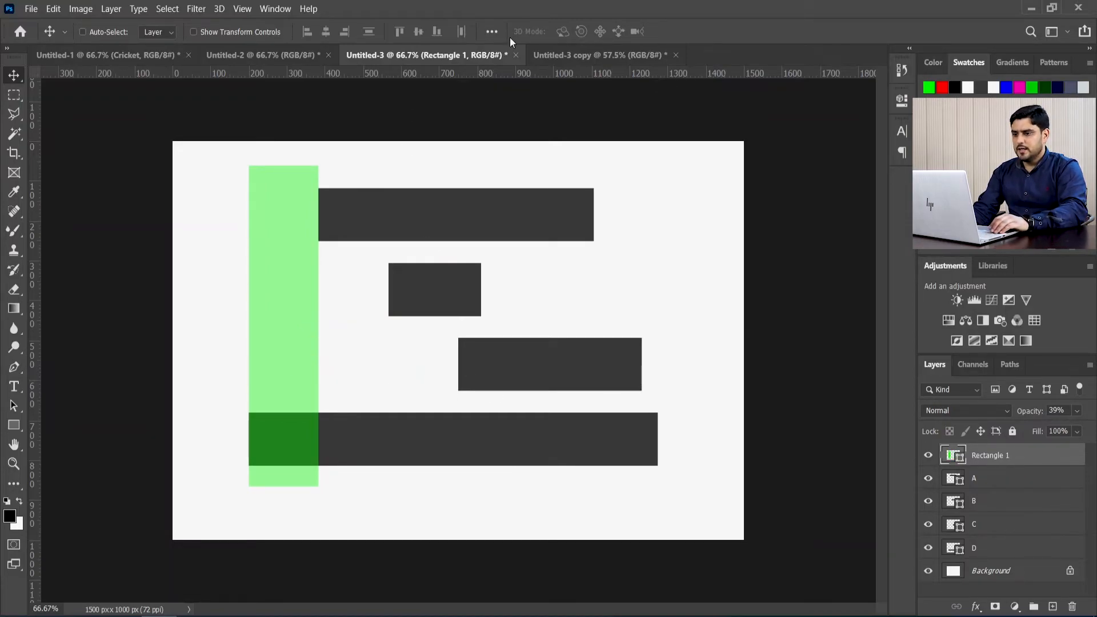
Step: Hide the green rectangle's layer and distribute layers A, B, C and D by their horizontal centers, aligned to the selection
click(493, 32)
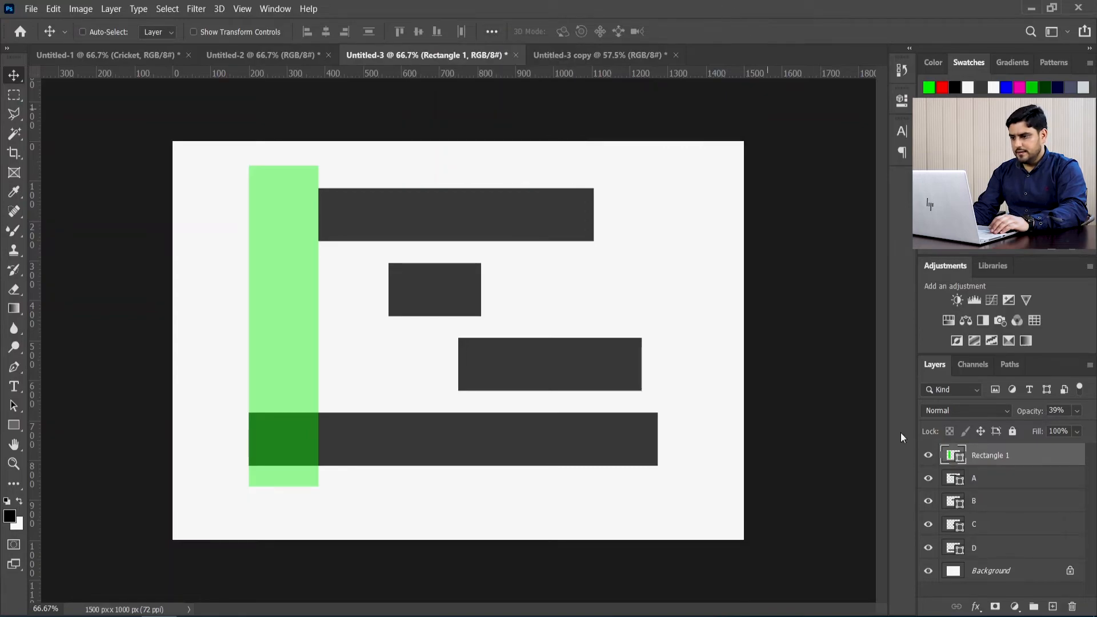
click(976, 480)
shift+click(978, 549)
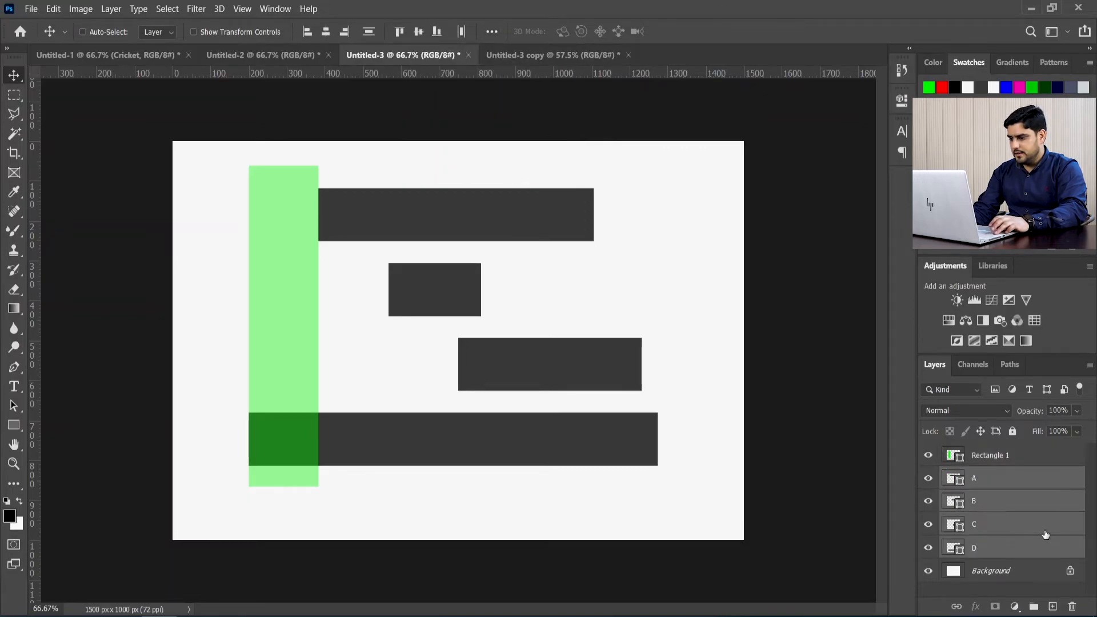
click(929, 457)
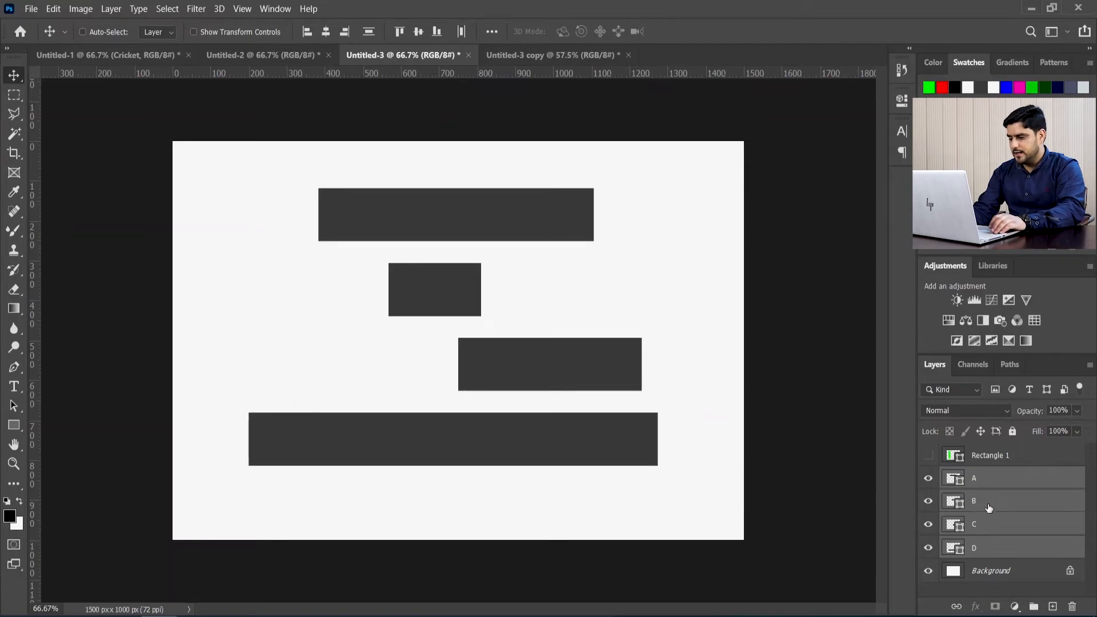
click(492, 32)
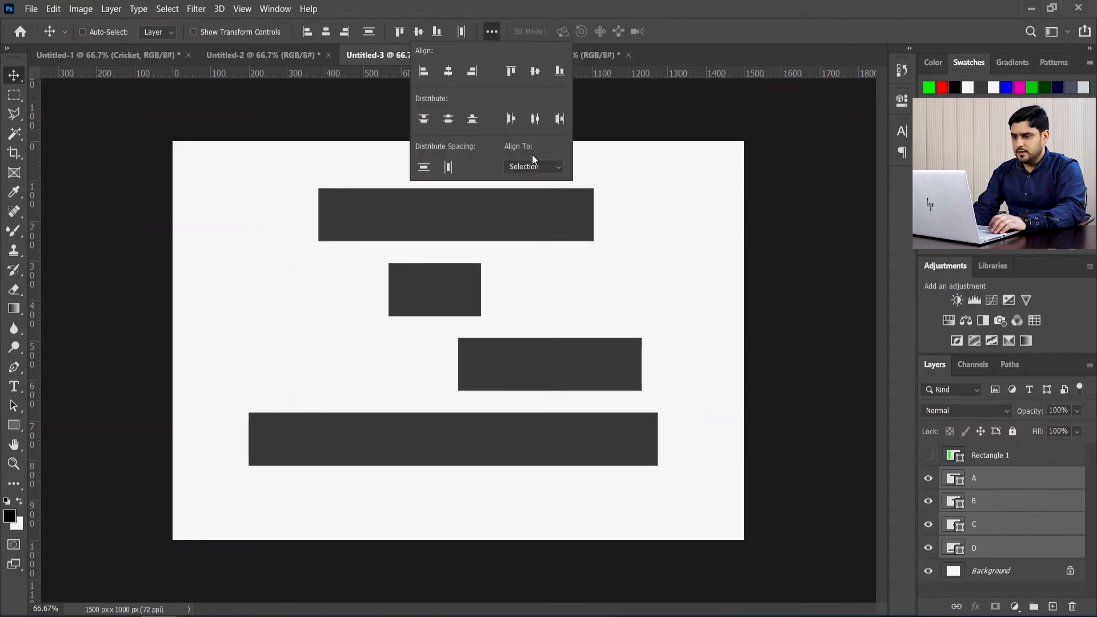
click(535, 120)
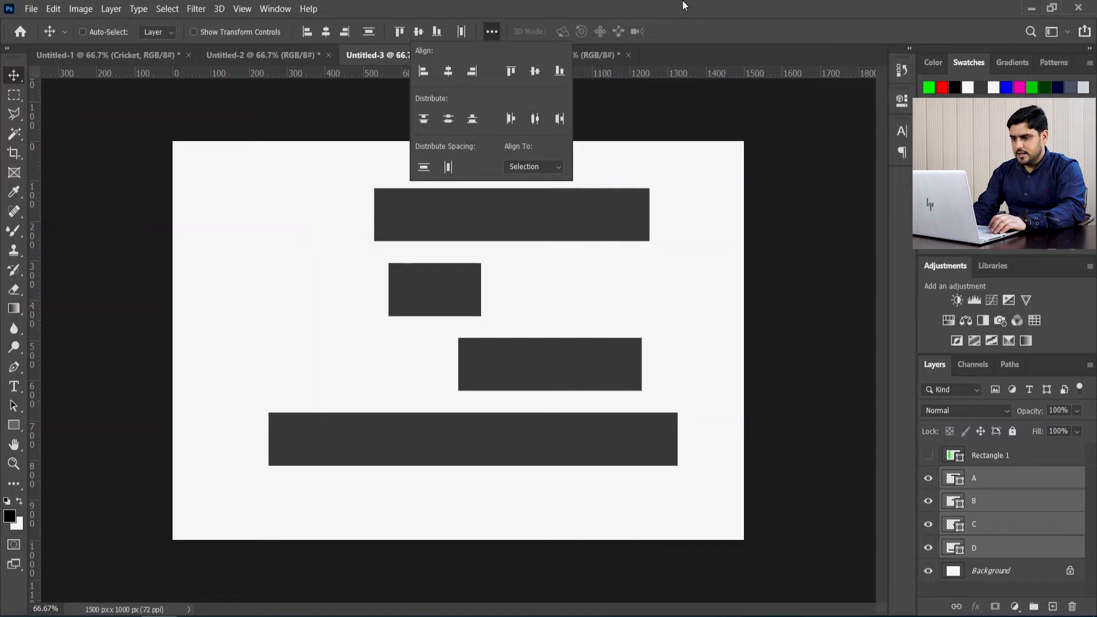
click(715, 2)
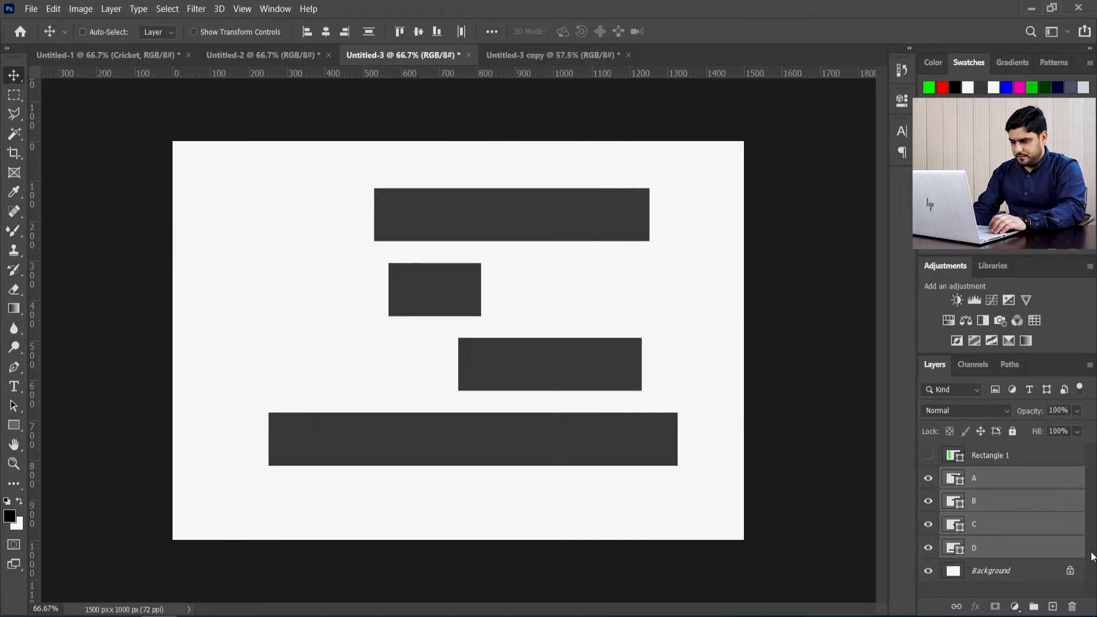
Step: Place a vertical guide through the center of bar A, and clear all guides from the canvas
click(1010, 483)
drag(35, 321, 512, 307)
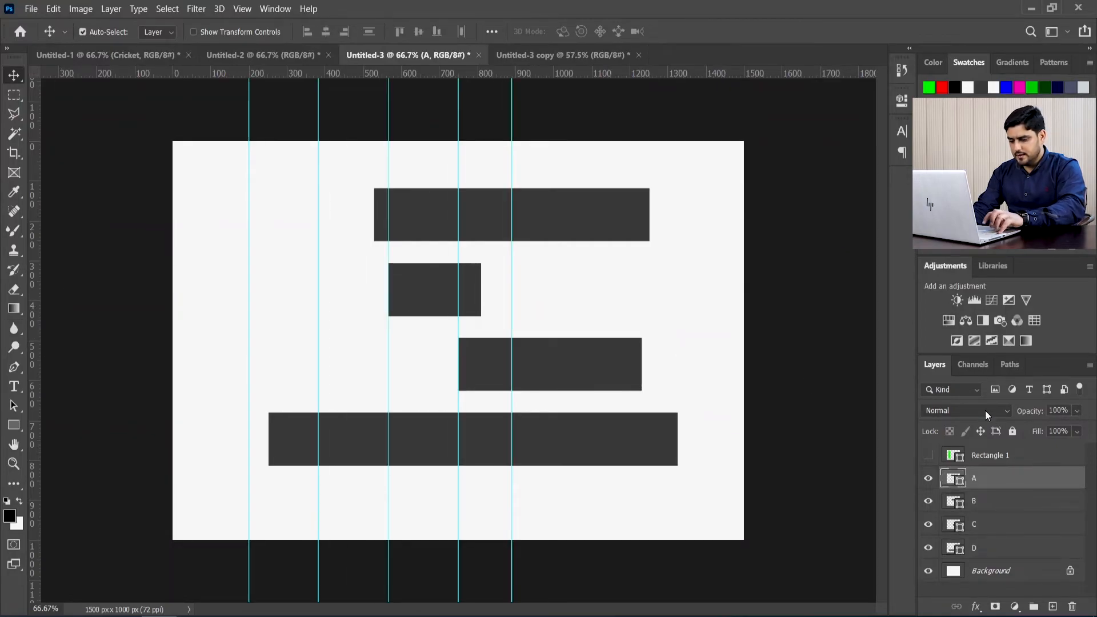
key(ctrl+semicolon)
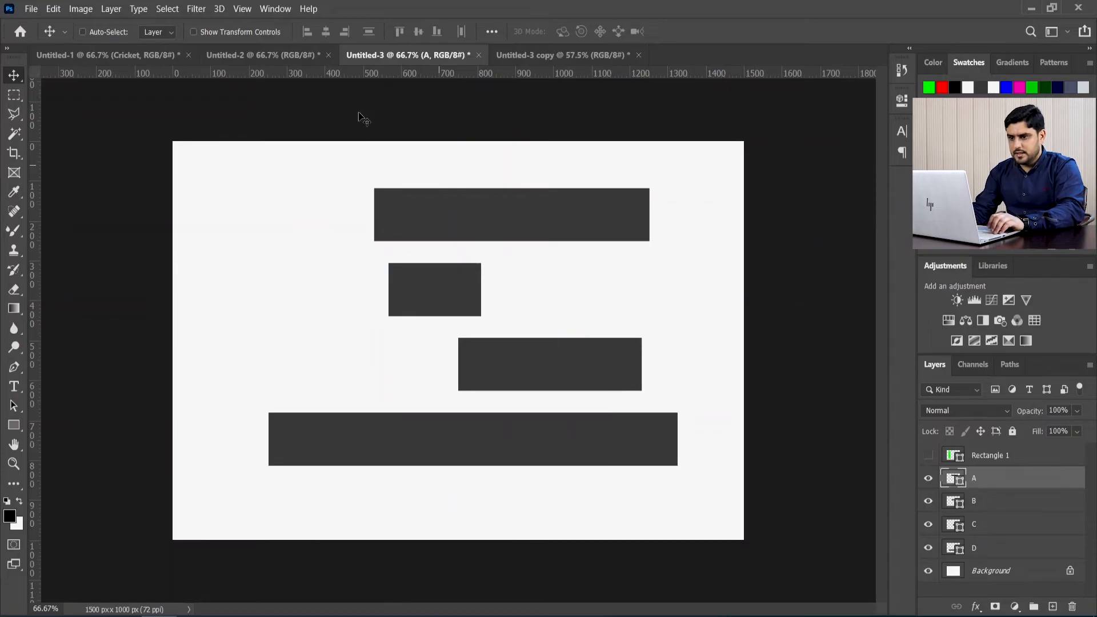
click(243, 9)
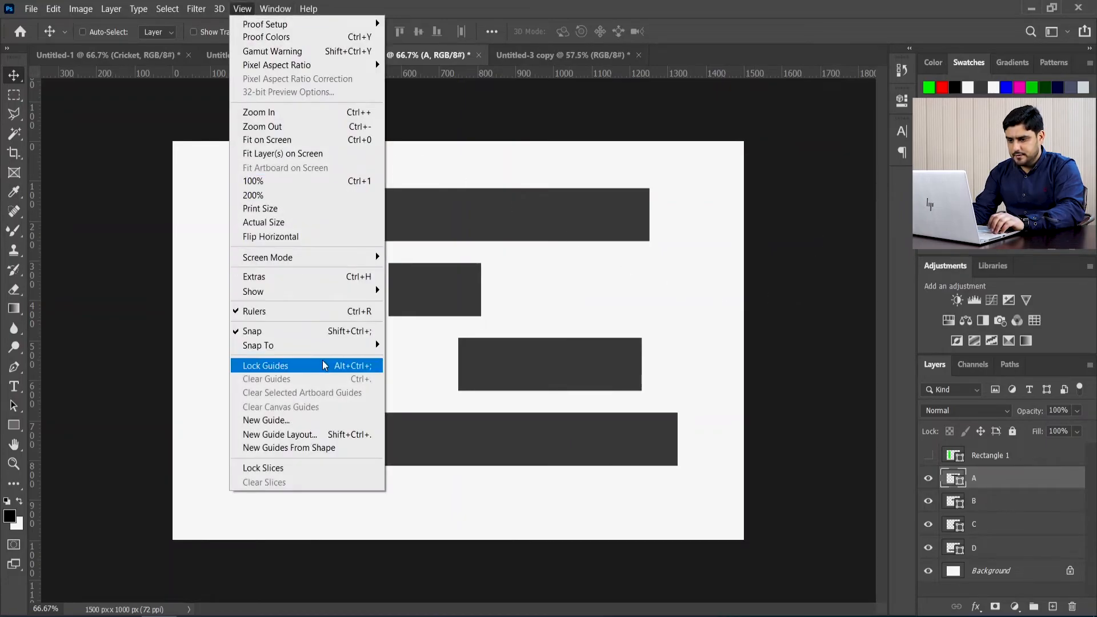
click(667, 35)
Step: Place vertical guides through the centers of bars A and B
drag(37, 349, 512, 300)
click(975, 504)
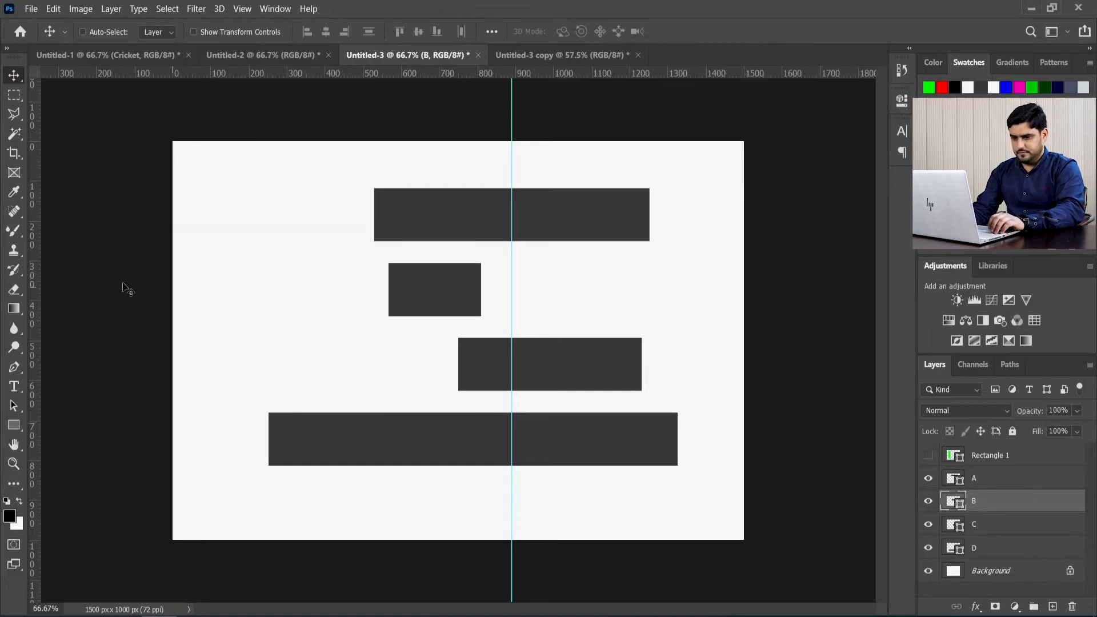
drag(32, 289, 435, 293)
Step: Place vertical guides through the centers of bars C and D
click(995, 532)
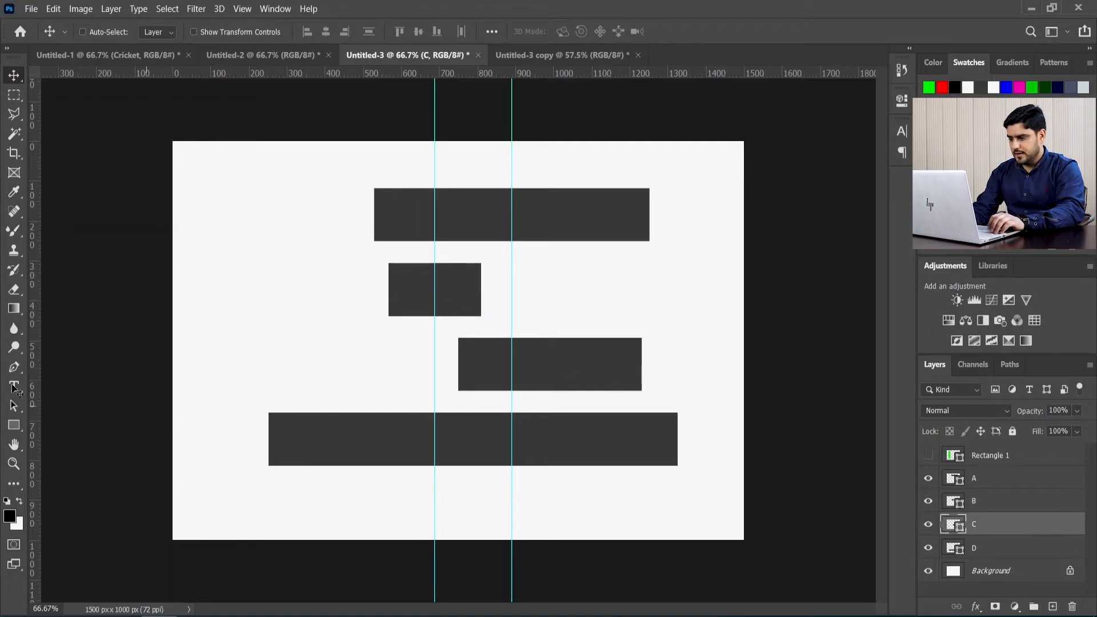
drag(40, 362, 550, 382)
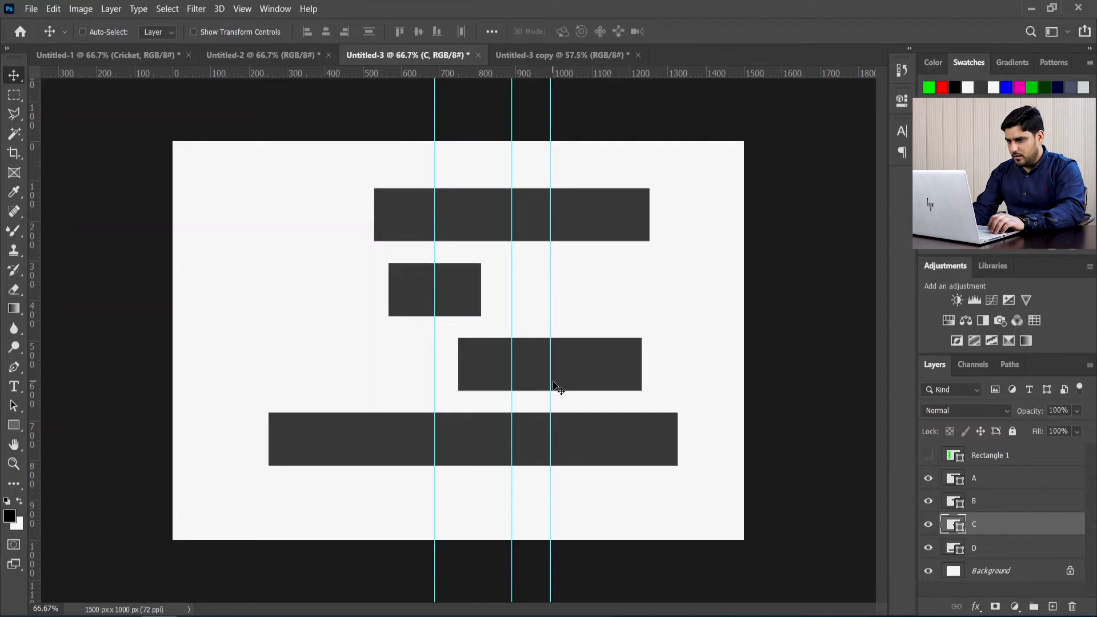
click(981, 552)
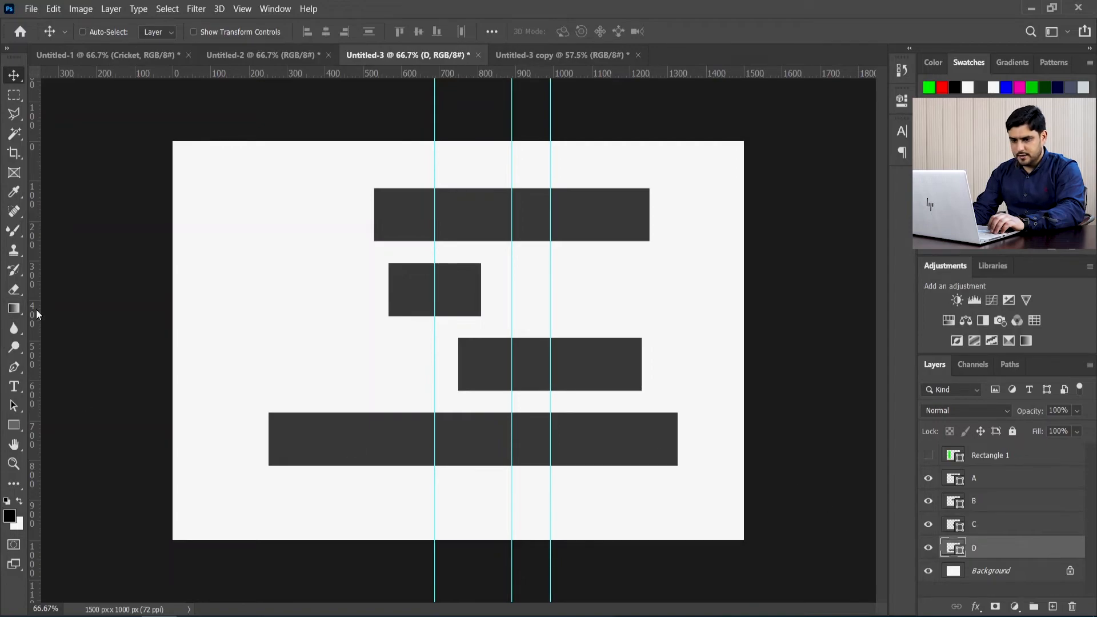
drag(35, 309, 474, 358)
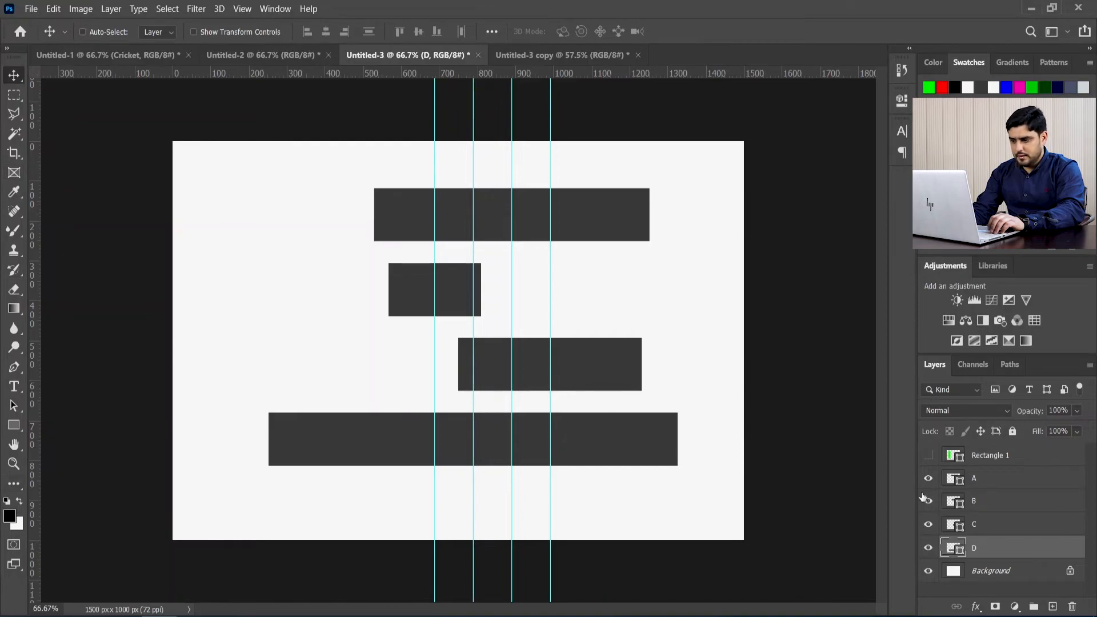
Step: Show the Rectangle 1 layer and transform its green rectangle to fit exactly between the two leftmost center guides
click(928, 456)
click(986, 456)
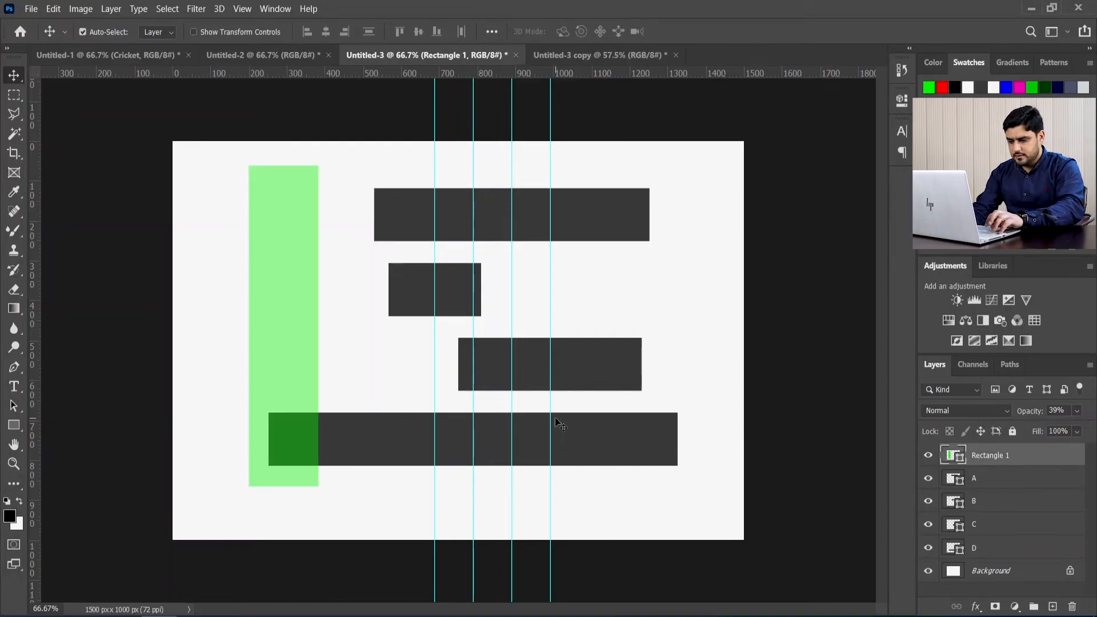
key(ctrl+t)
drag(249, 326, 435, 327)
click(708, 32)
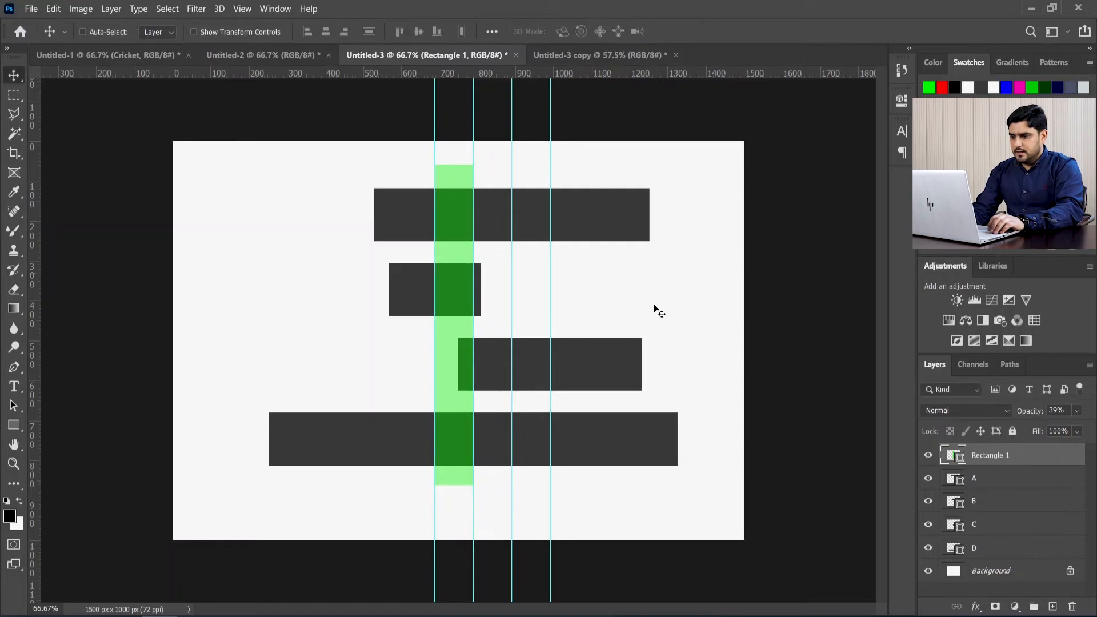
Step: Toggle layers D and B off and on to identify their bars, and move the green rectangle between the second and third guides
click(929, 548)
click(929, 549)
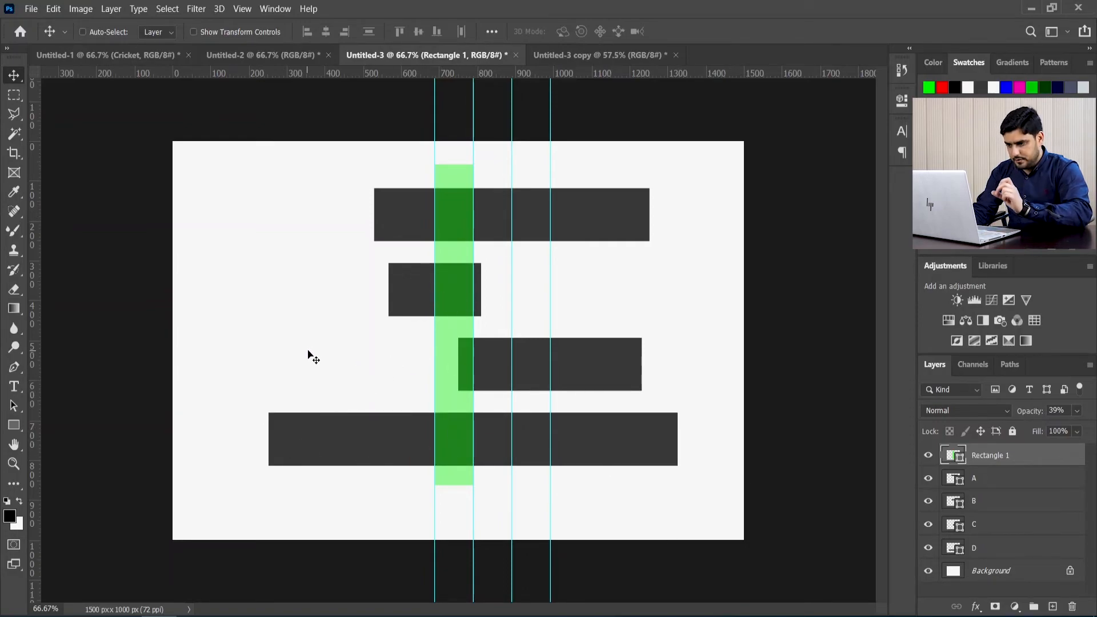
click(928, 502)
click(929, 502)
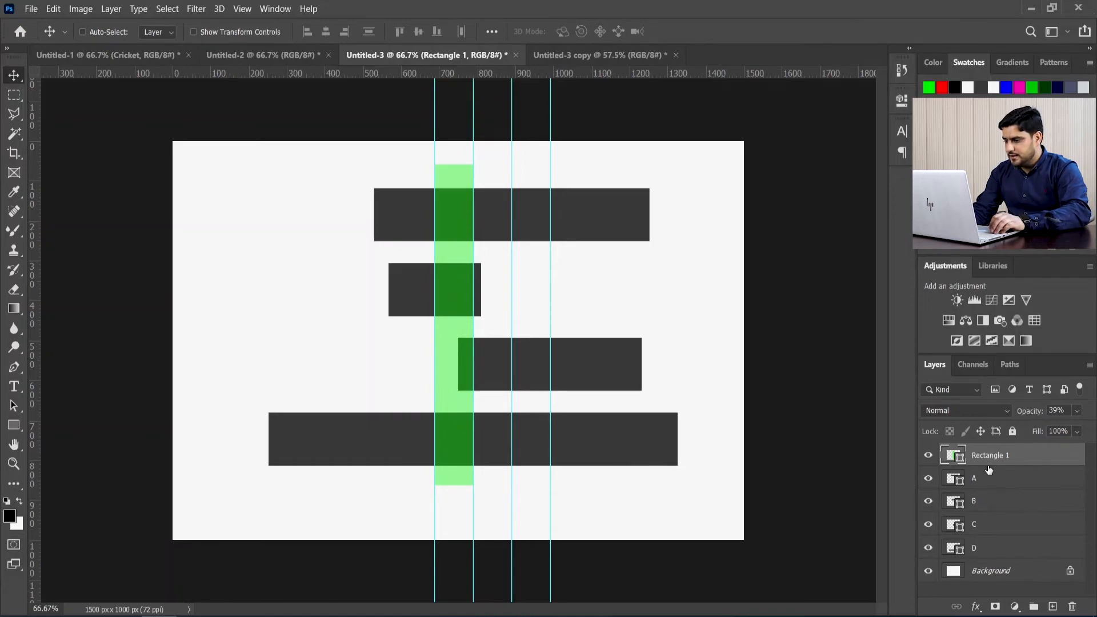
drag(458, 348, 495, 350)
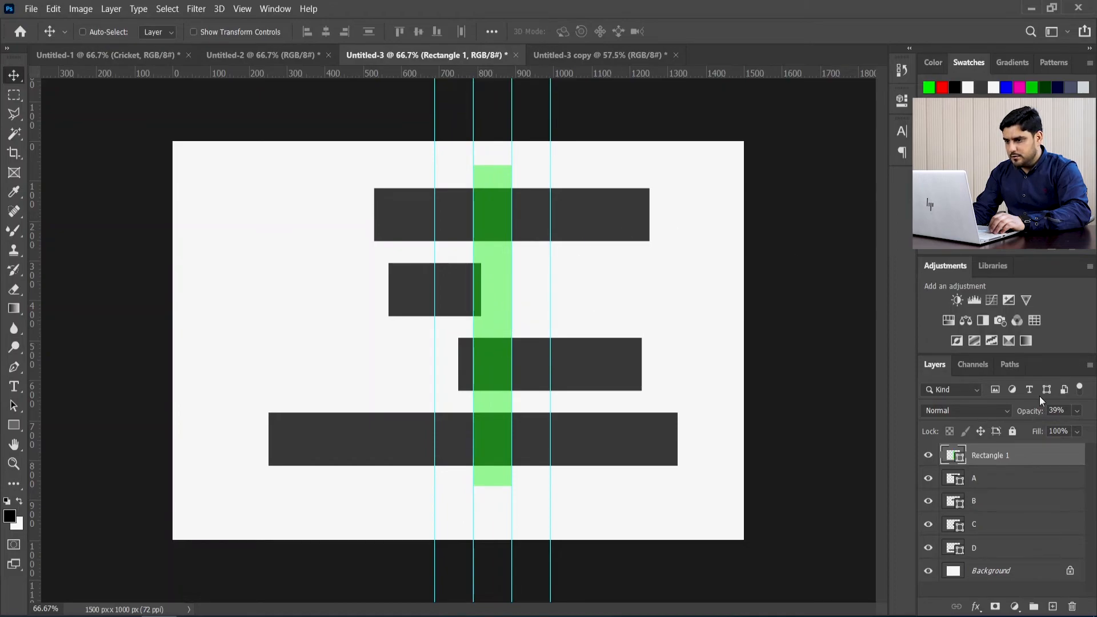
Step: Toggle layers A and D off and on, move the green rectangle between the third and fourth guides, and select layer C
click(929, 480)
click(929, 481)
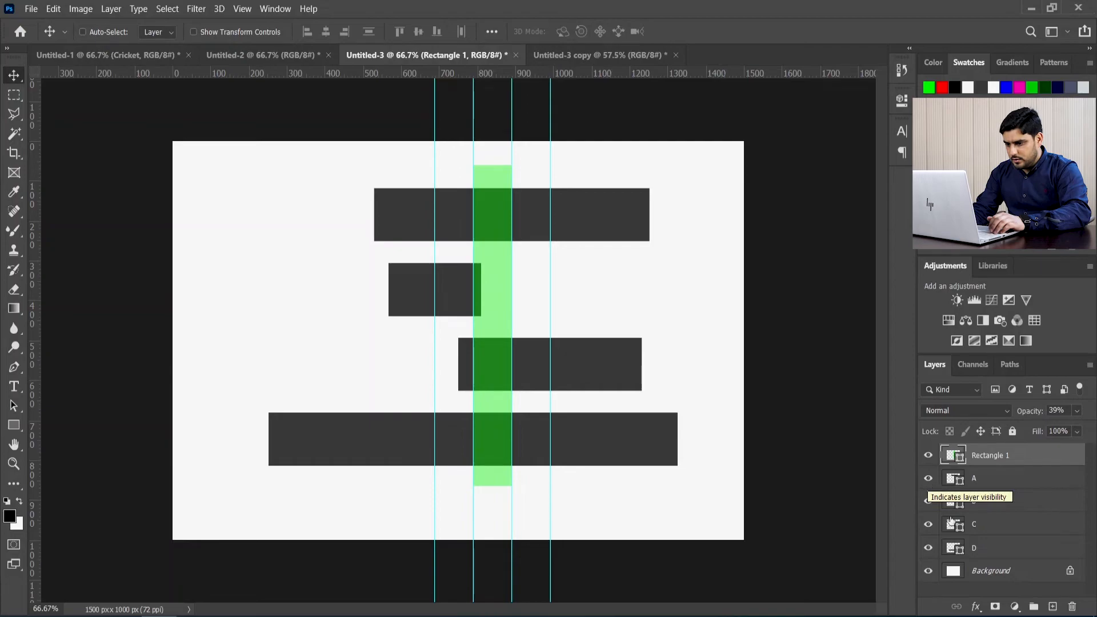
click(929, 548)
click(928, 549)
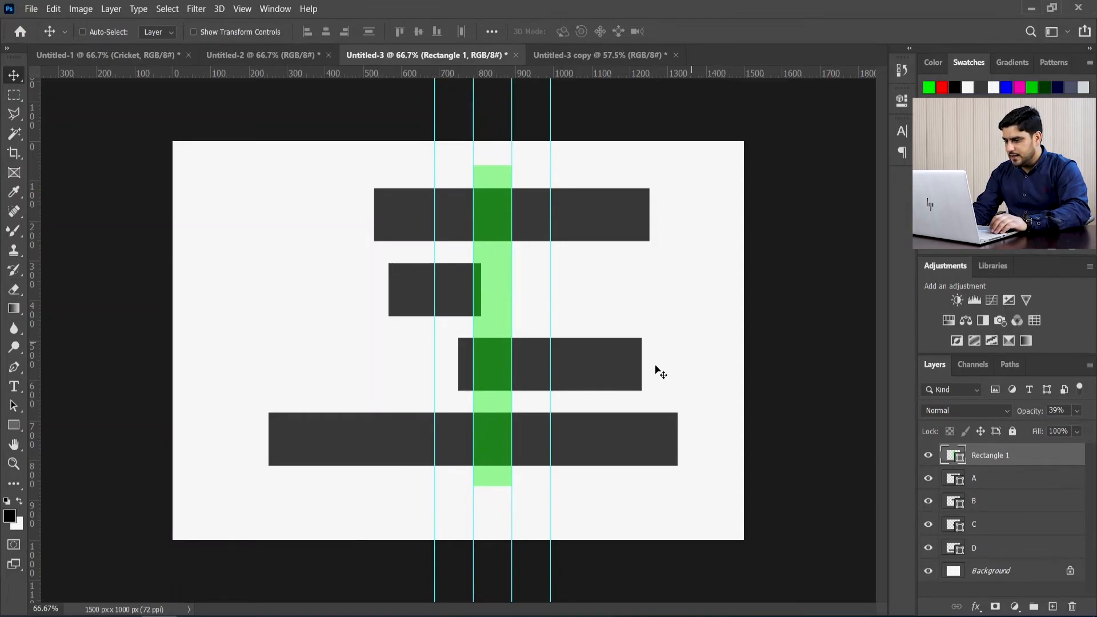
drag(492, 380, 530, 382)
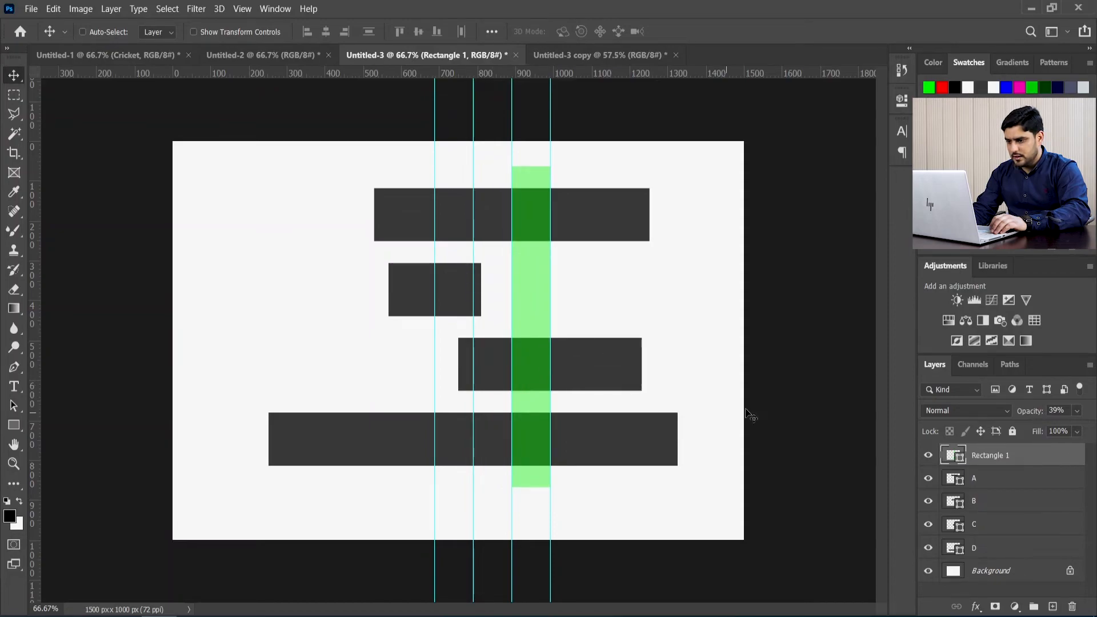
click(976, 528)
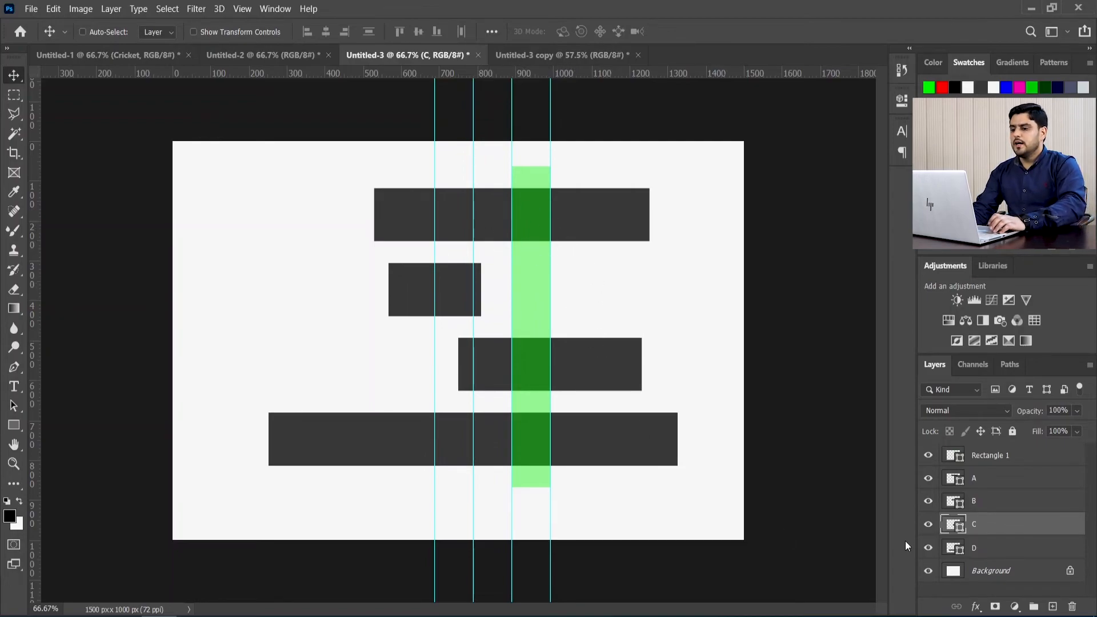
Step: Select layer D and look over the align and distribute options
click(972, 549)
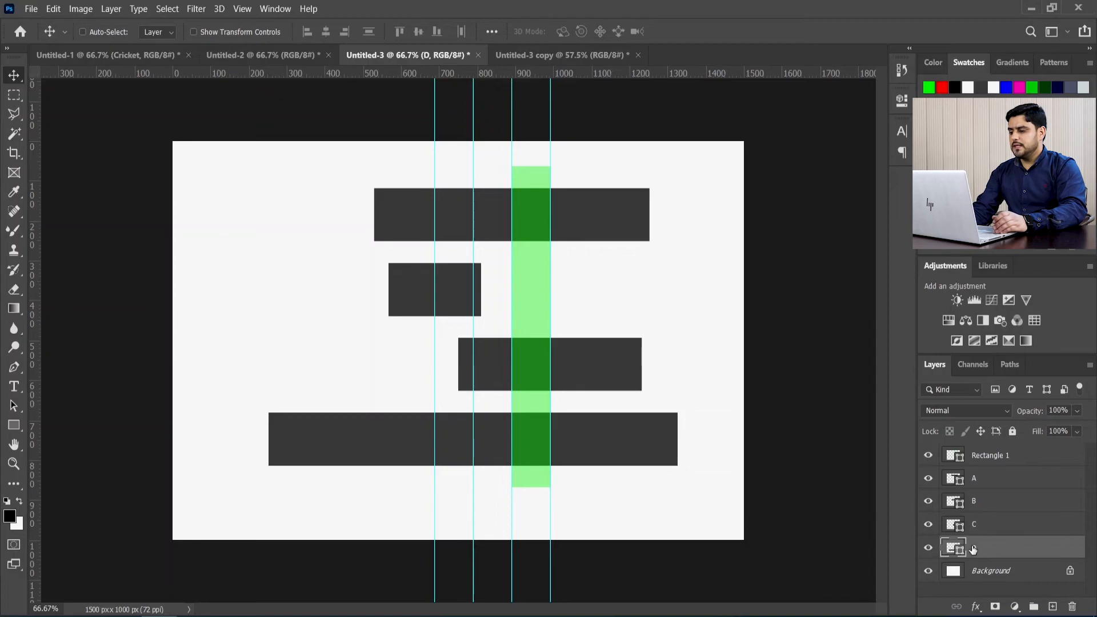
click(491, 31)
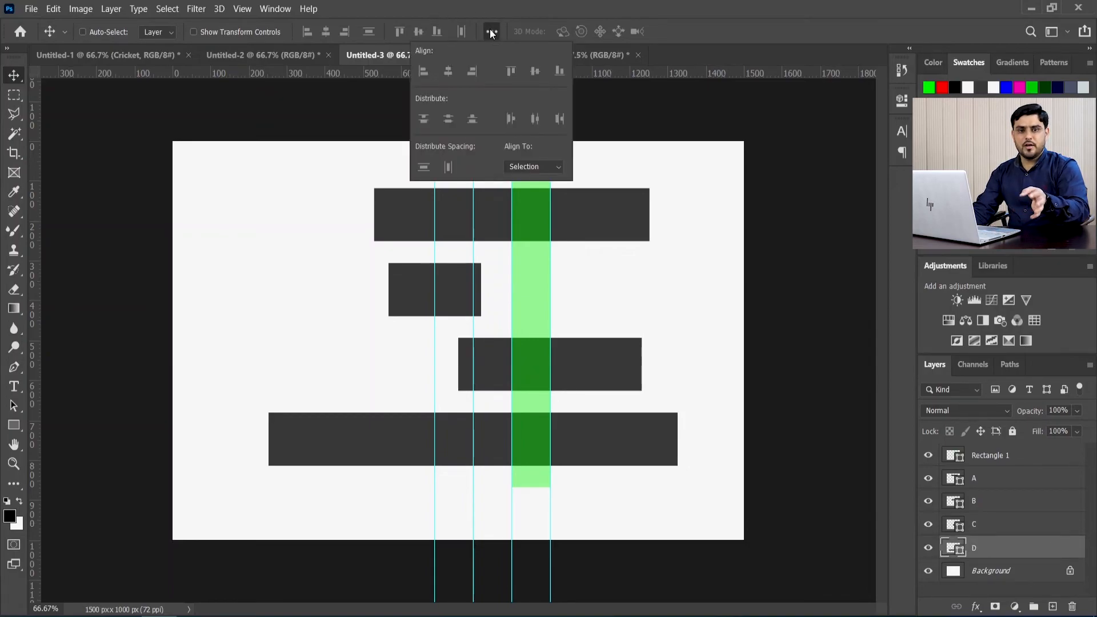
click(808, 28)
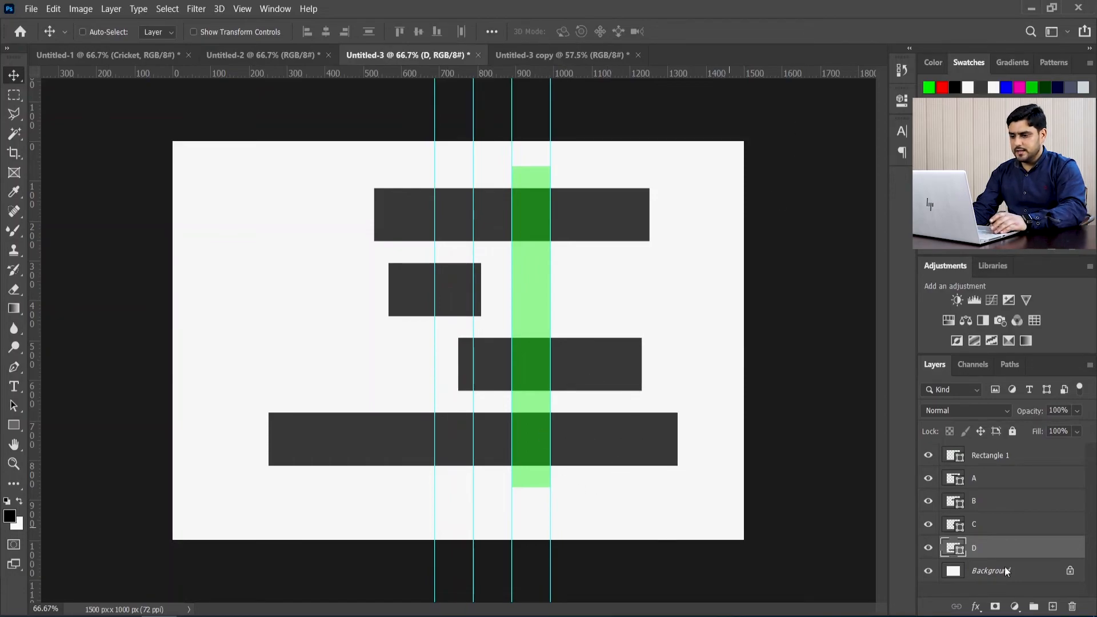
Step: Switch to the Untitled-3 copy document and distribute layers A to D by their top edges
click(516, 57)
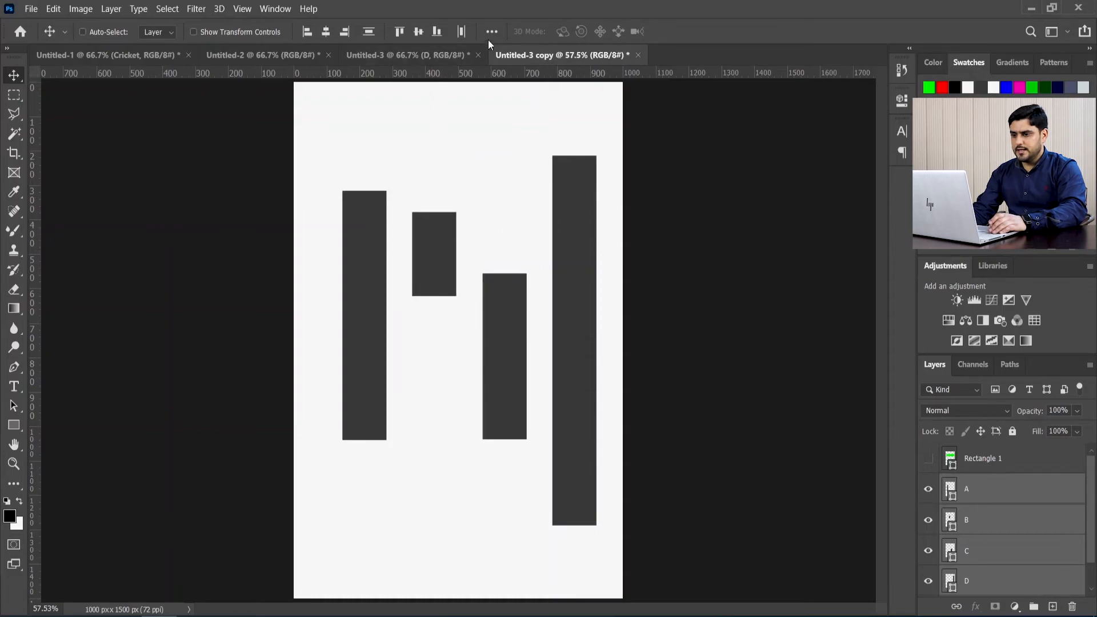
scroll(940, 499, down, 1)
scroll(940, 499, up, 1)
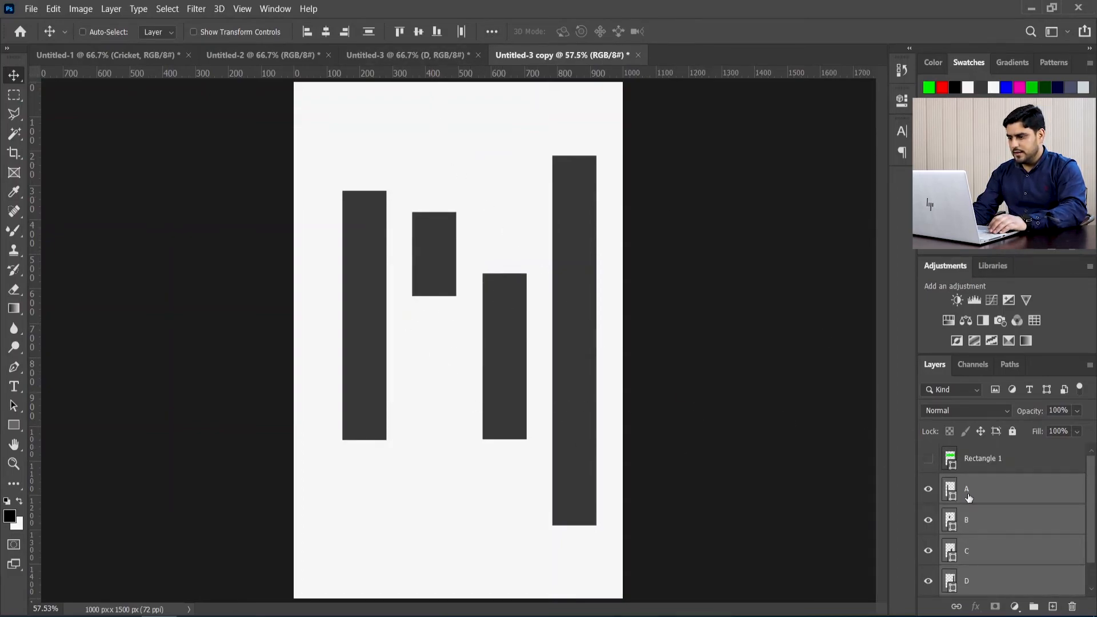
scroll(972, 498, down, 1)
click(492, 31)
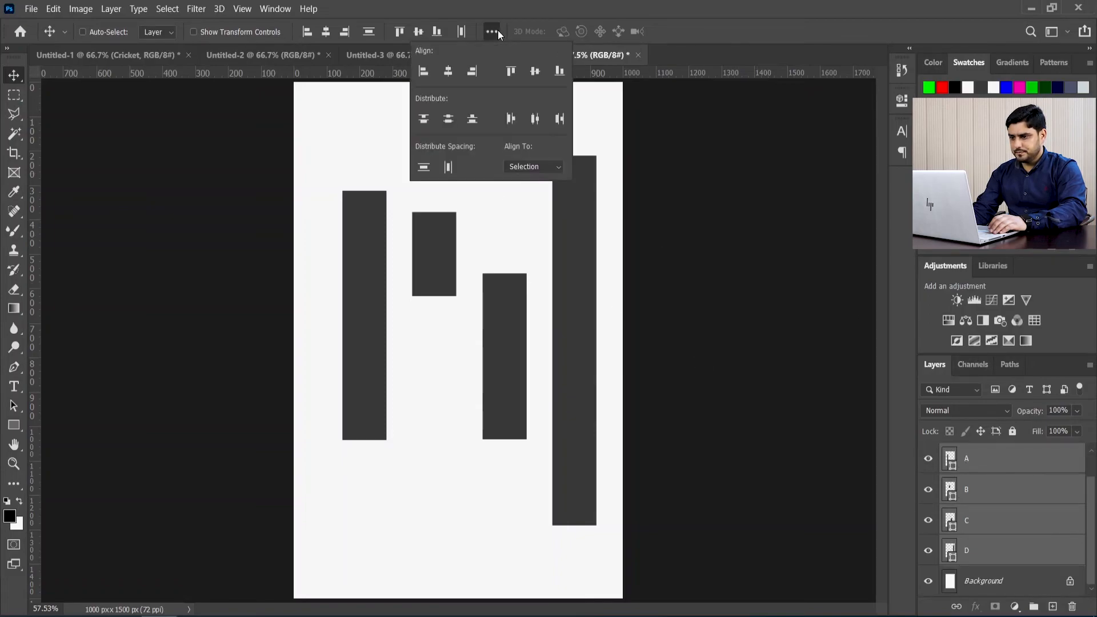
click(423, 121)
click(724, 24)
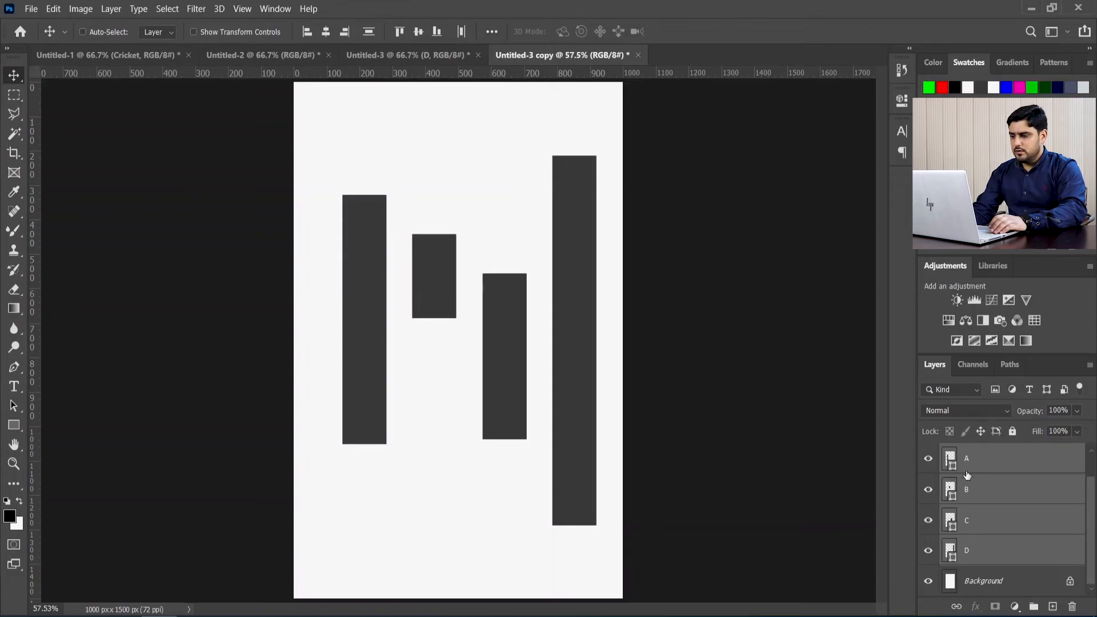
Step: Place horizontal guides along the top edges of bars A and B, selecting each layer first so the guides snap
scroll(976, 494, up, 1)
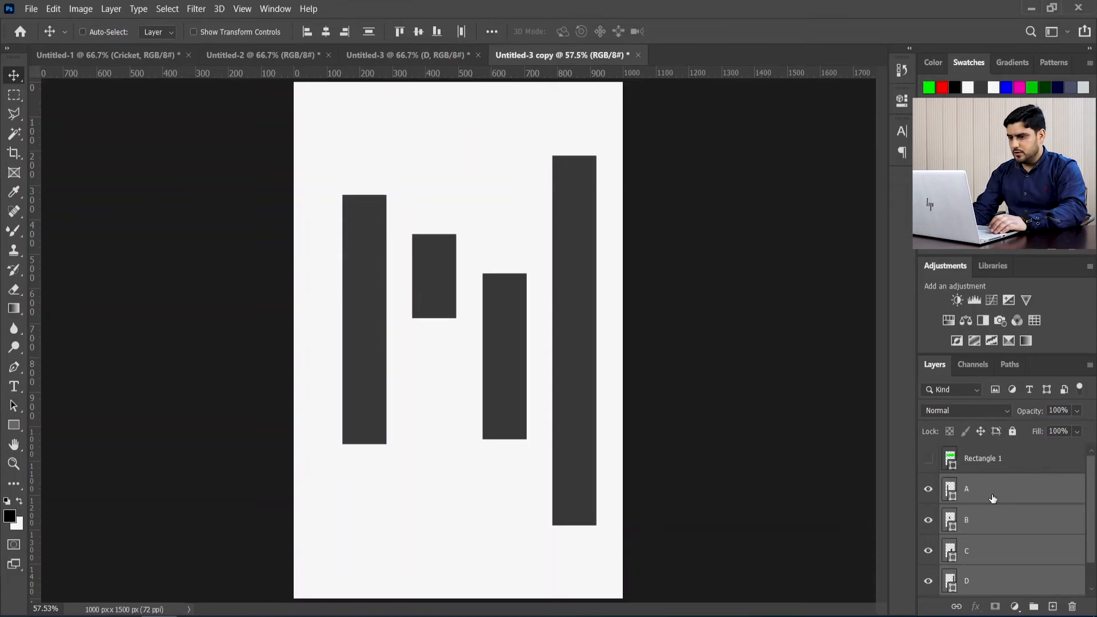
click(974, 483)
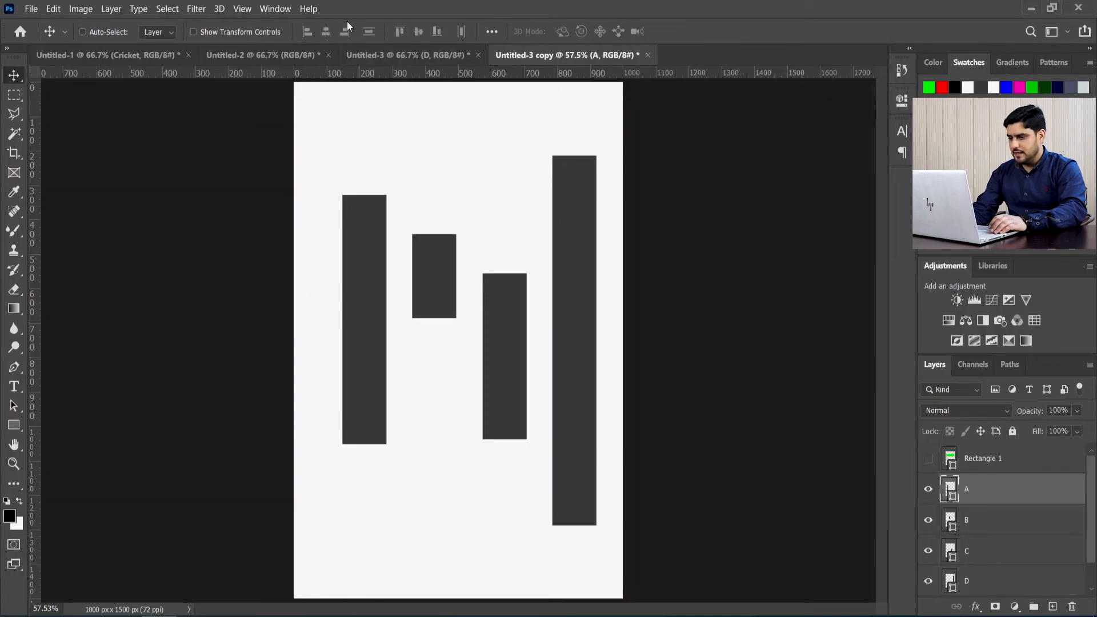
drag(383, 72, 382, 192)
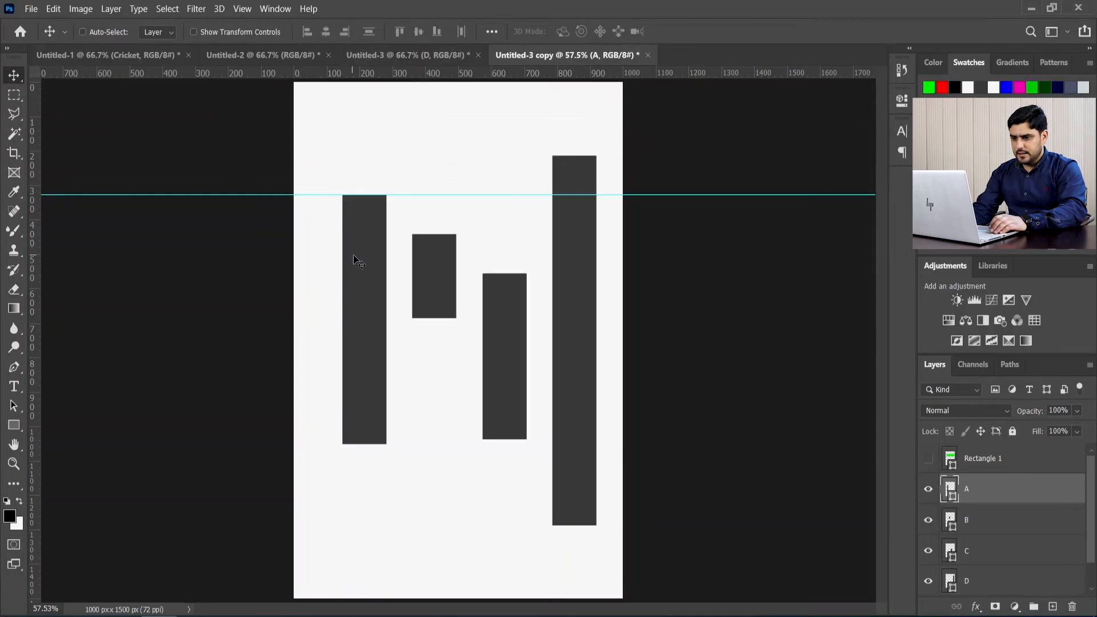
click(929, 521)
click(928, 521)
click(972, 520)
drag(408, 76, 435, 234)
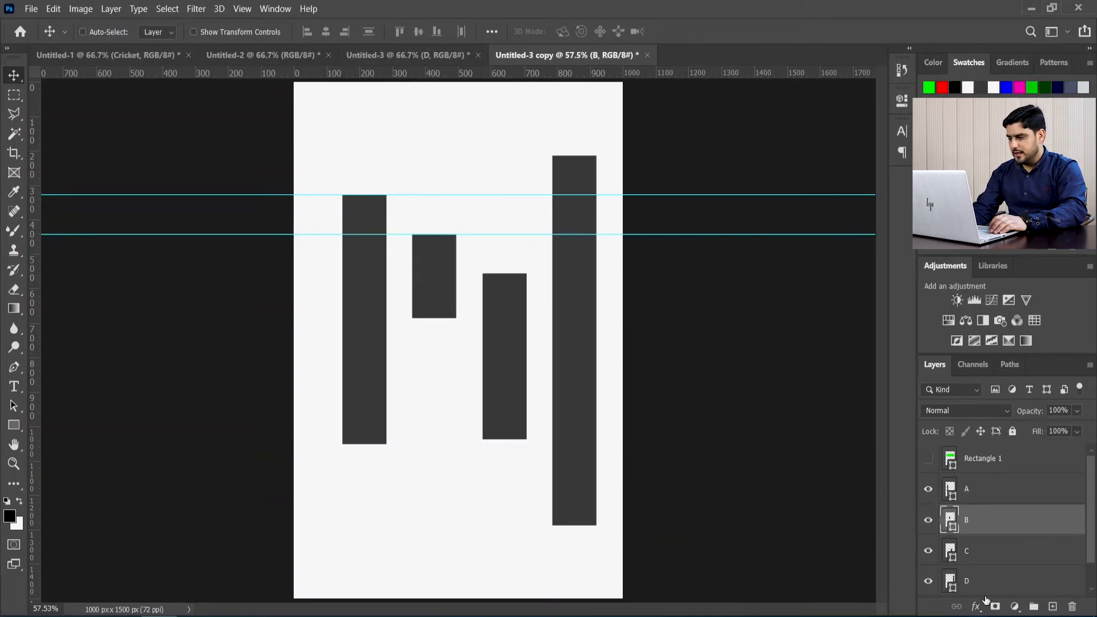
Step: Add horizontal guides along the top edges of bars C and D
click(928, 551)
click(928, 551)
click(966, 552)
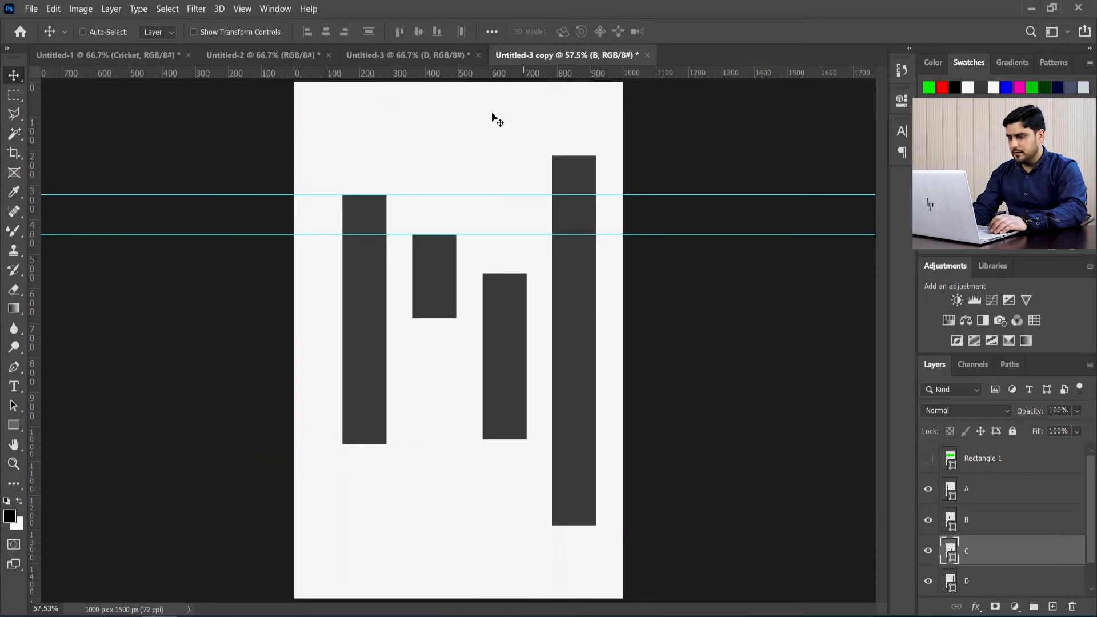
drag(495, 76, 505, 273)
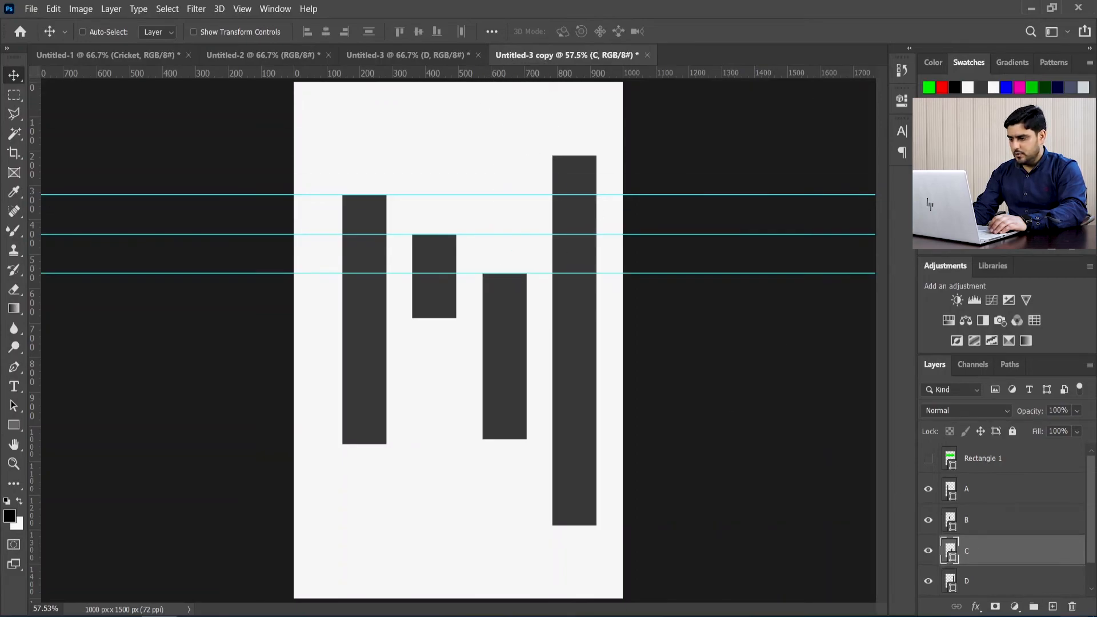
click(1005, 580)
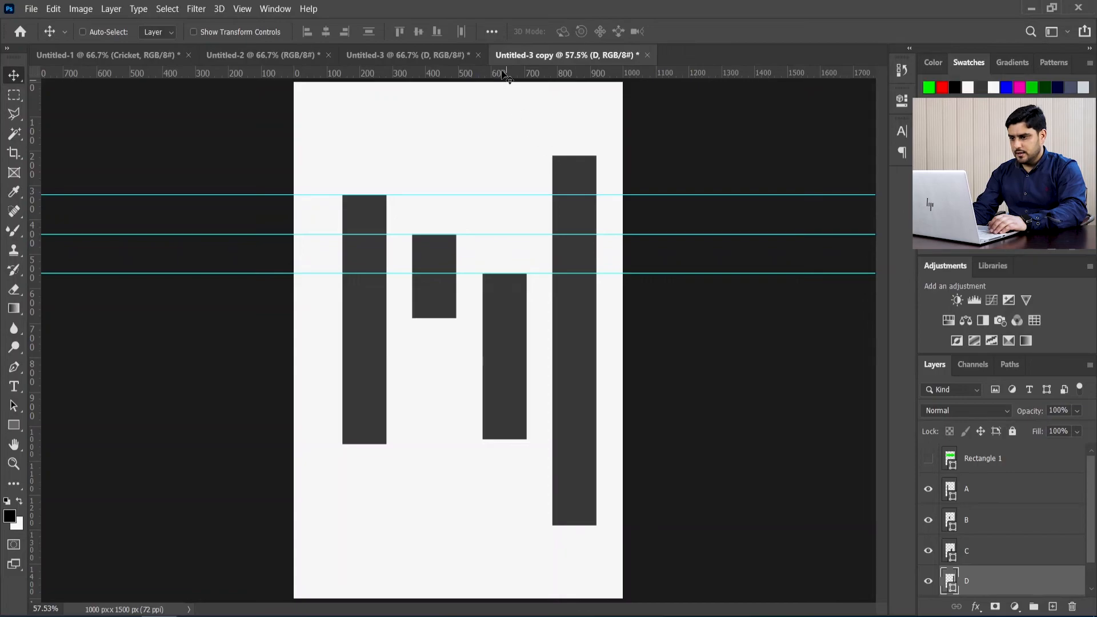
drag(501, 75, 505, 155)
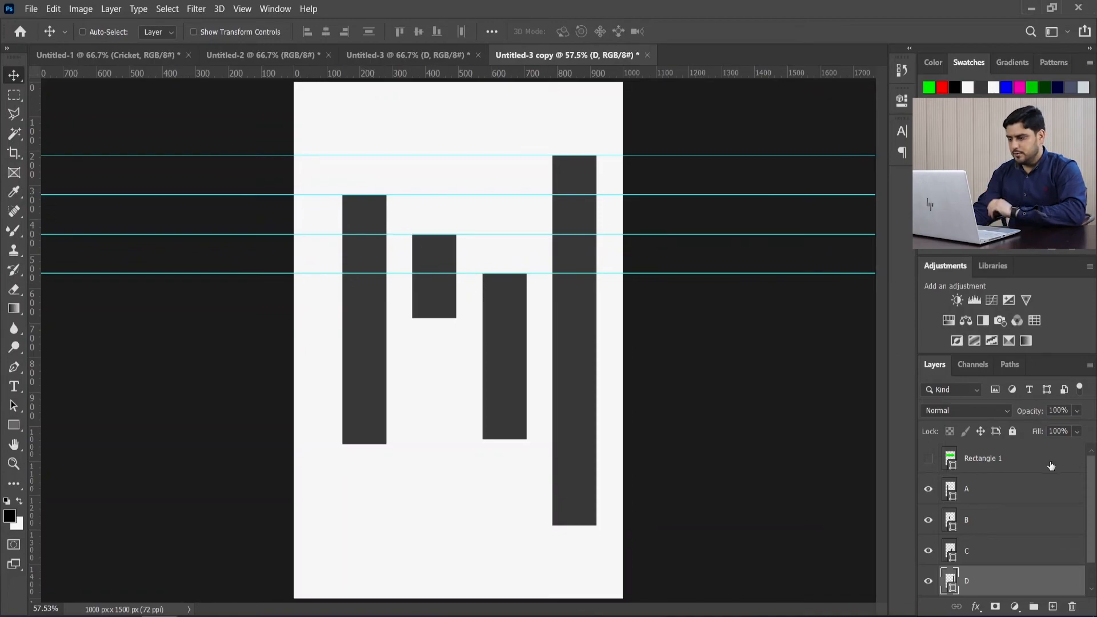
Step: Clear the canvas guides, then select layers A to D and distribute them by their vertical centers
click(492, 33)
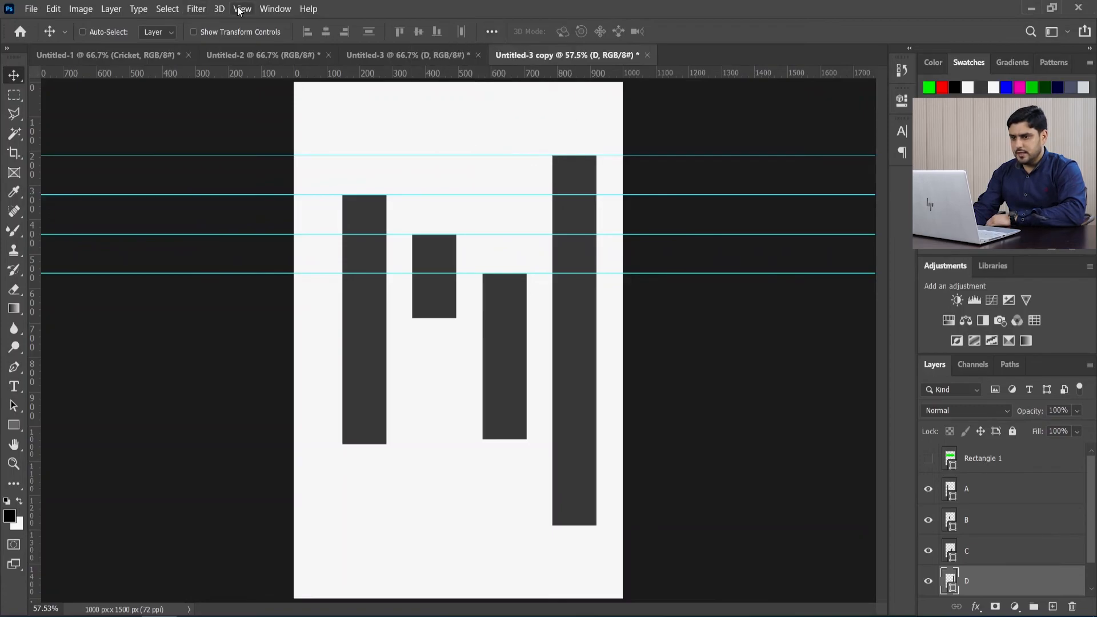
click(242, 9)
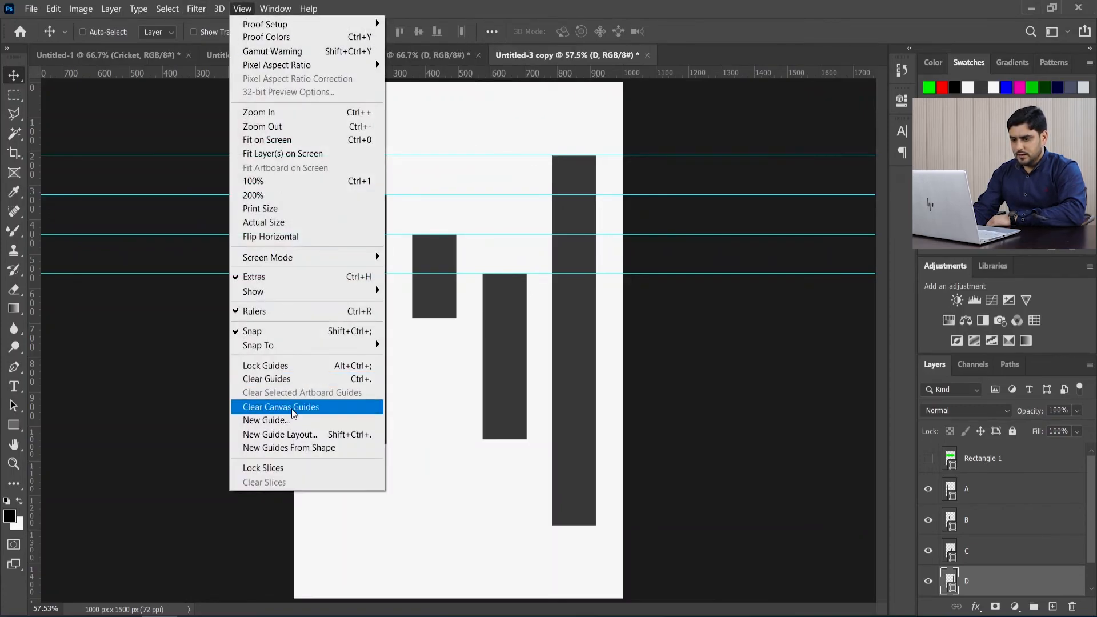
click(297, 408)
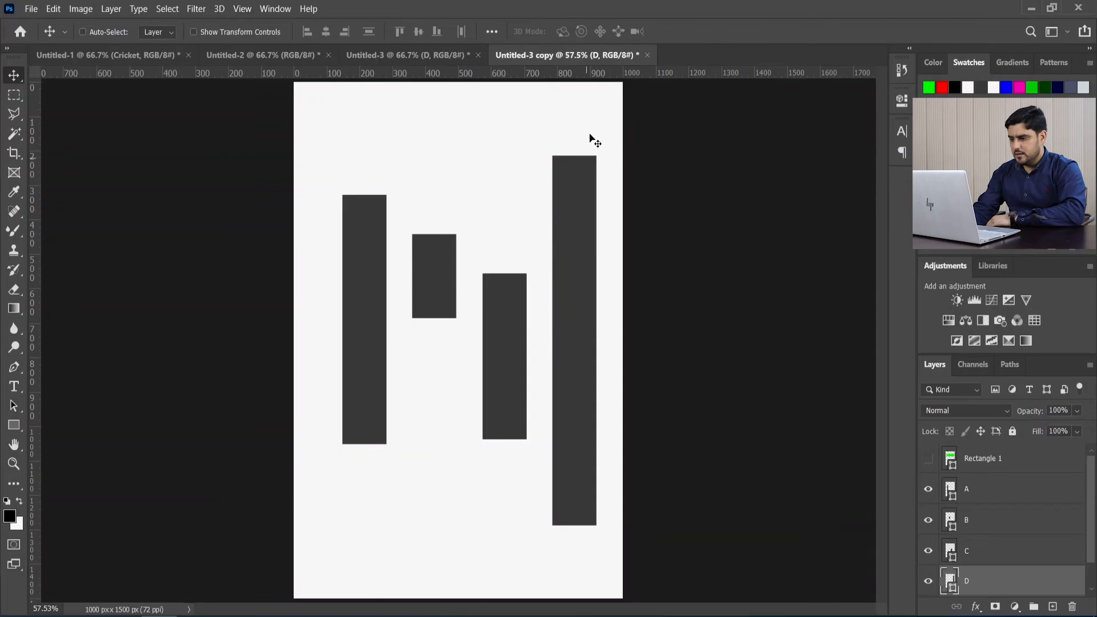
shift+click(977, 492)
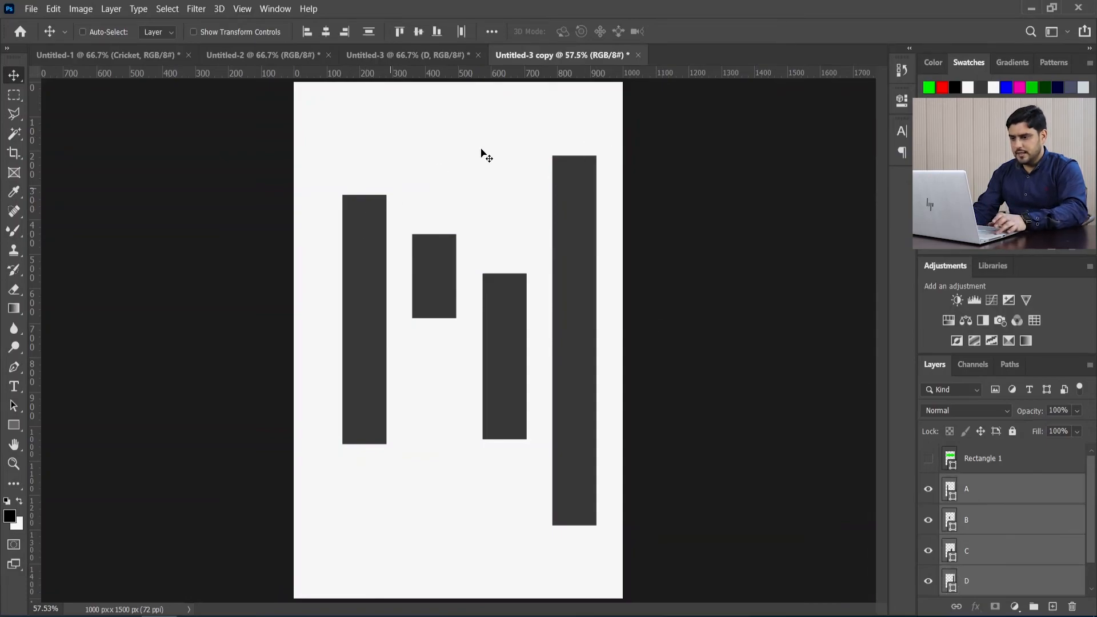
click(493, 32)
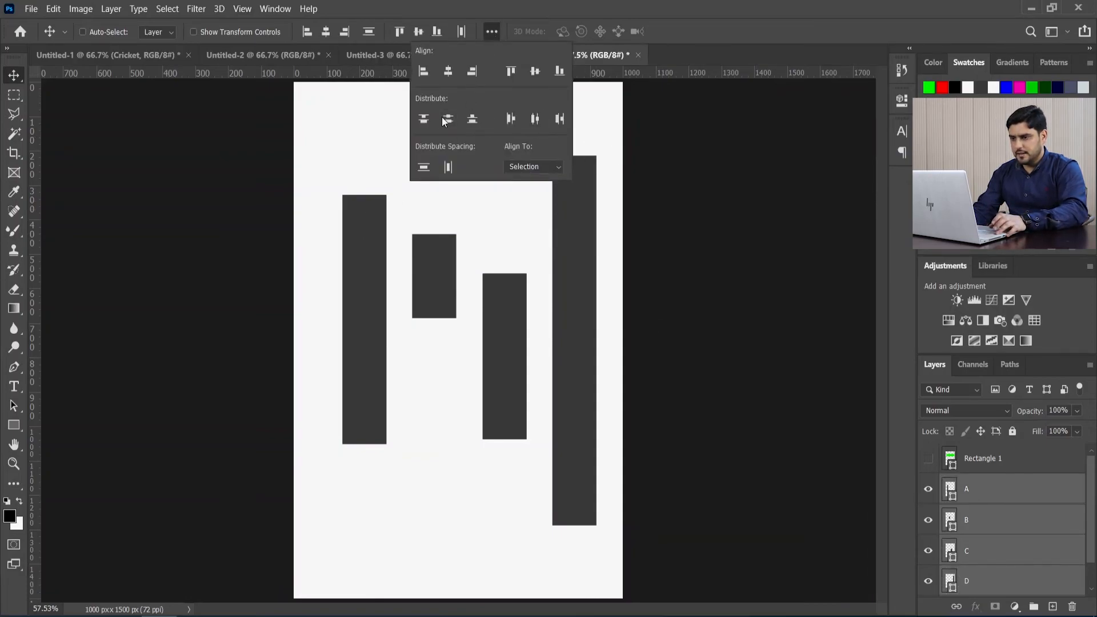
click(451, 117)
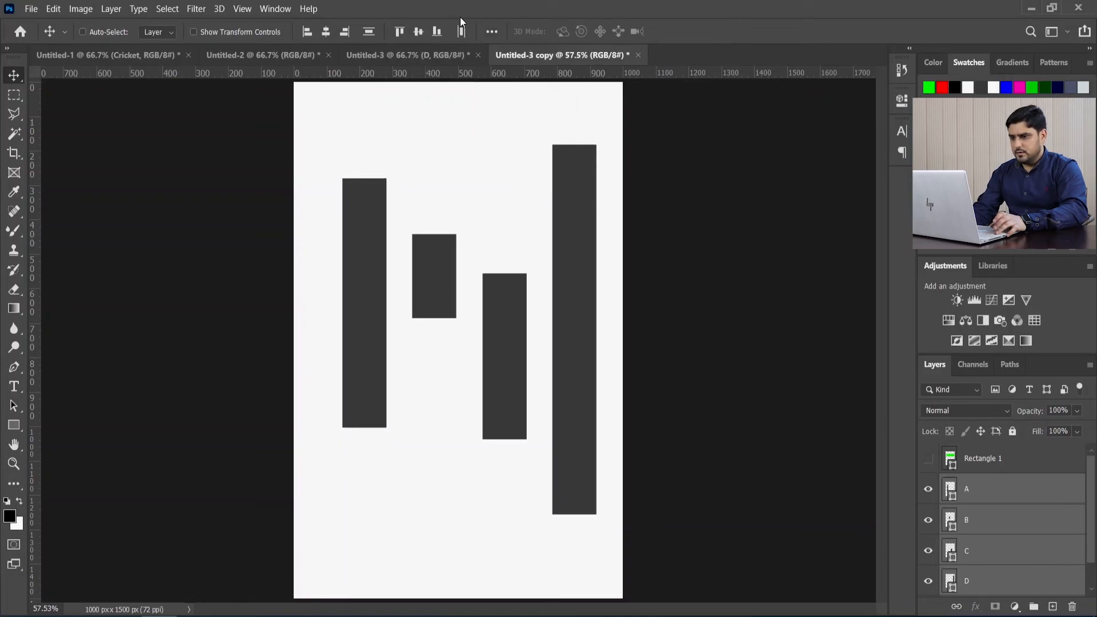
Step: Distribute the four selected bars by their bottom edges
click(492, 32)
click(472, 120)
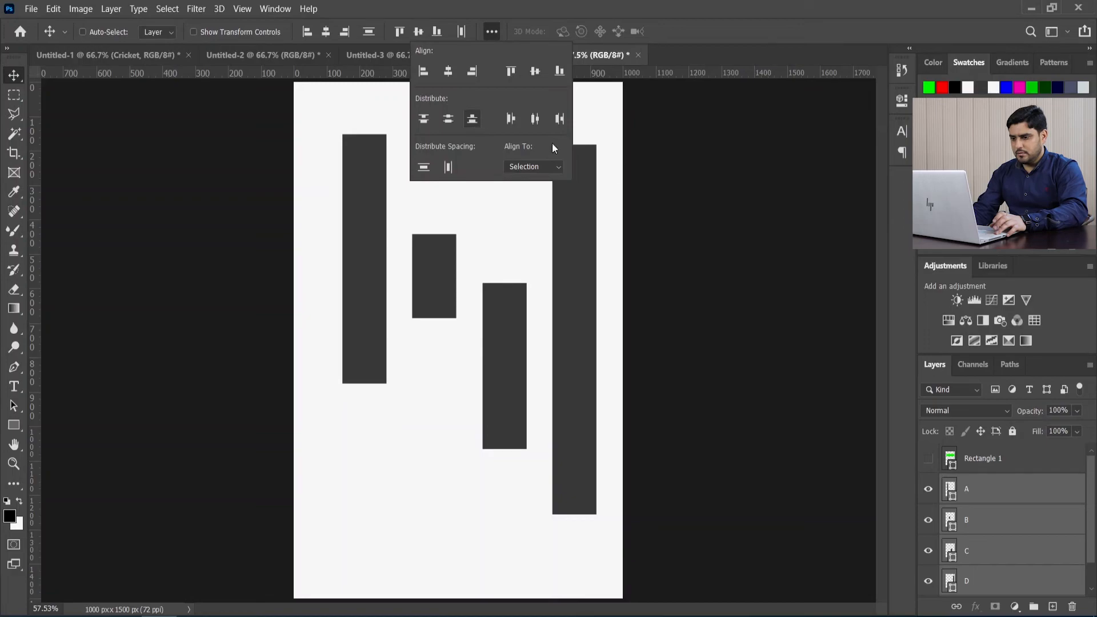
click(729, 29)
Step: Place horizontal guides along the bottom edges of bars A and B
click(982, 482)
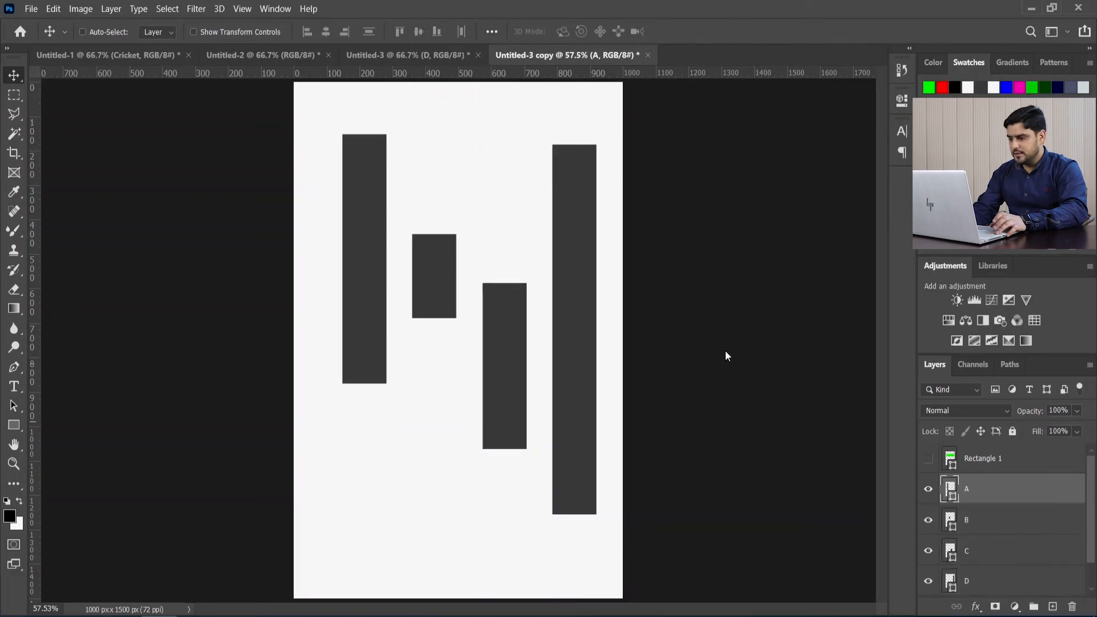
drag(532, 76, 529, 383)
click(989, 521)
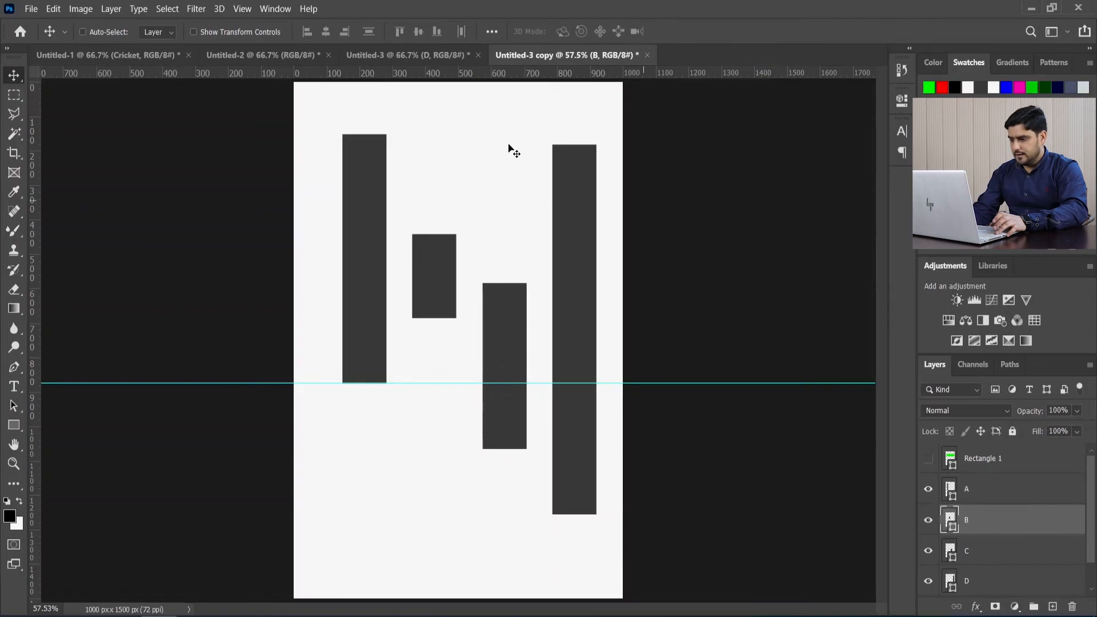
drag(455, 71, 470, 318)
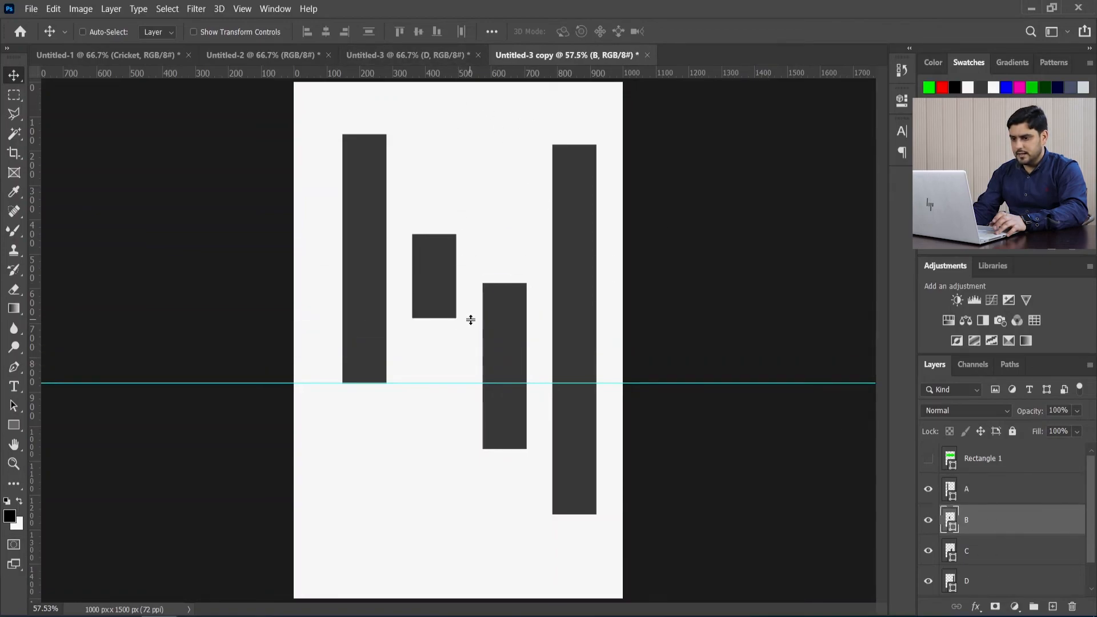
Step: Add horizontal guides along the bottom edges of bars C and D
click(986, 548)
drag(449, 75, 502, 448)
scroll(983, 571, down, 1)
click(984, 551)
drag(564, 73, 637, 514)
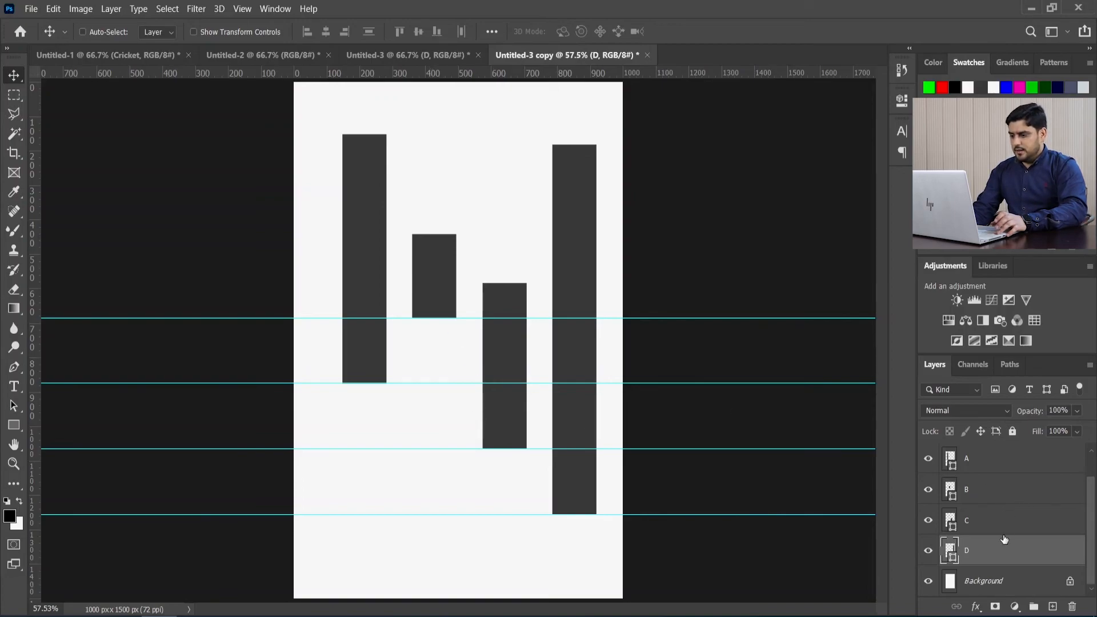
Step: Remove the bottom-edge guides and distribute layers A to D by their vertical centers again
scroll(1006, 541, up, 1)
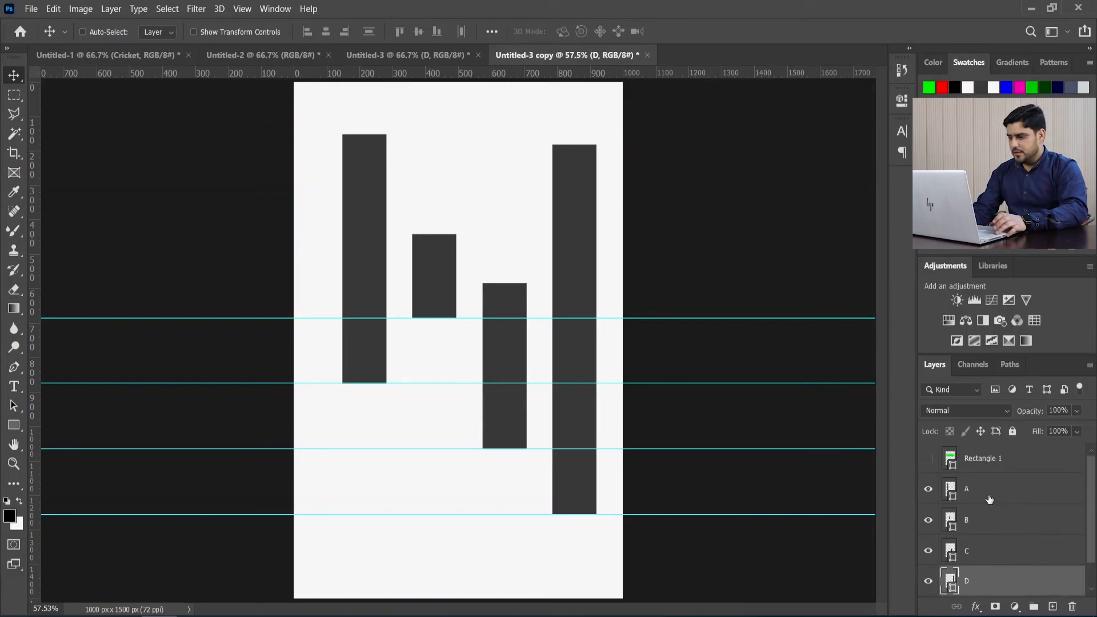
shift+click(992, 500)
key(ctrl+semicolon)
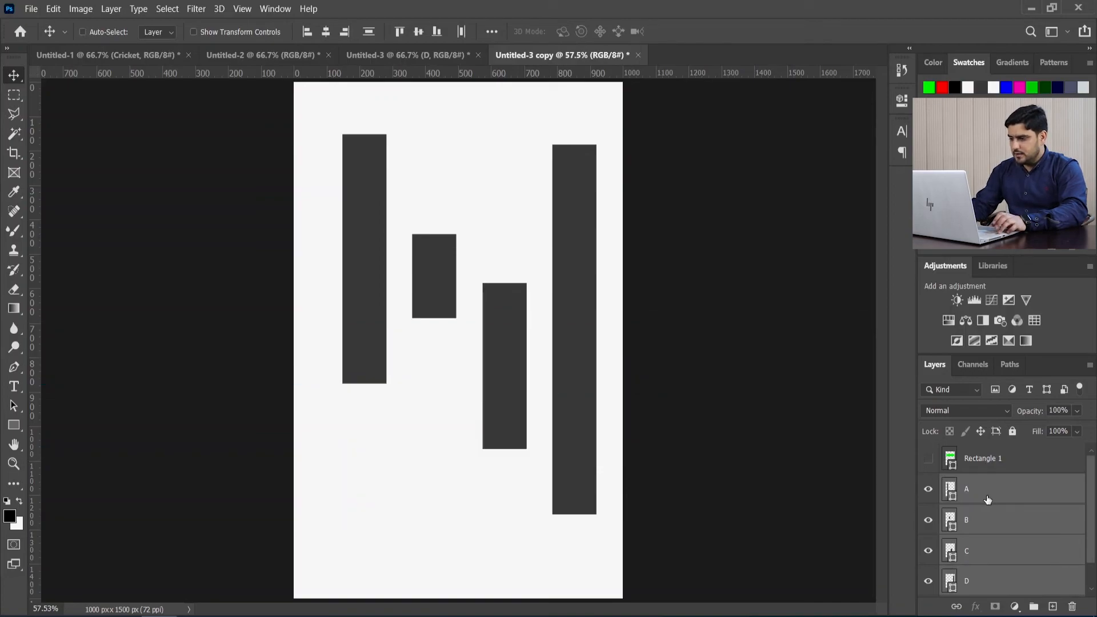
click(492, 32)
click(446, 121)
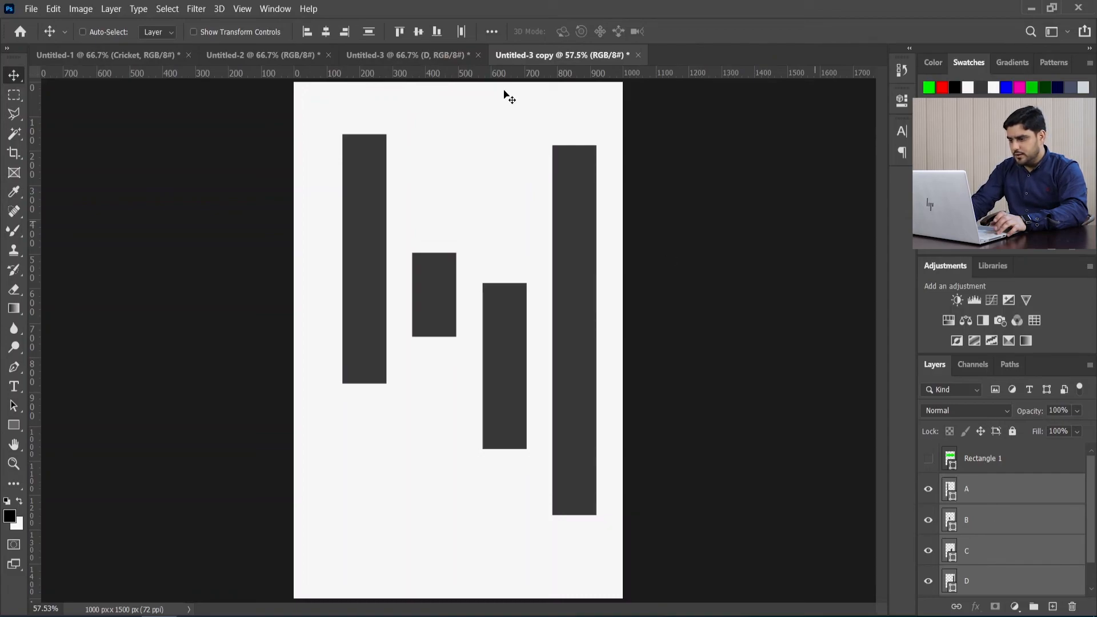
Step: Place horizontal guides through the vertical centers of bars A and B
drag(490, 73, 484, 262)
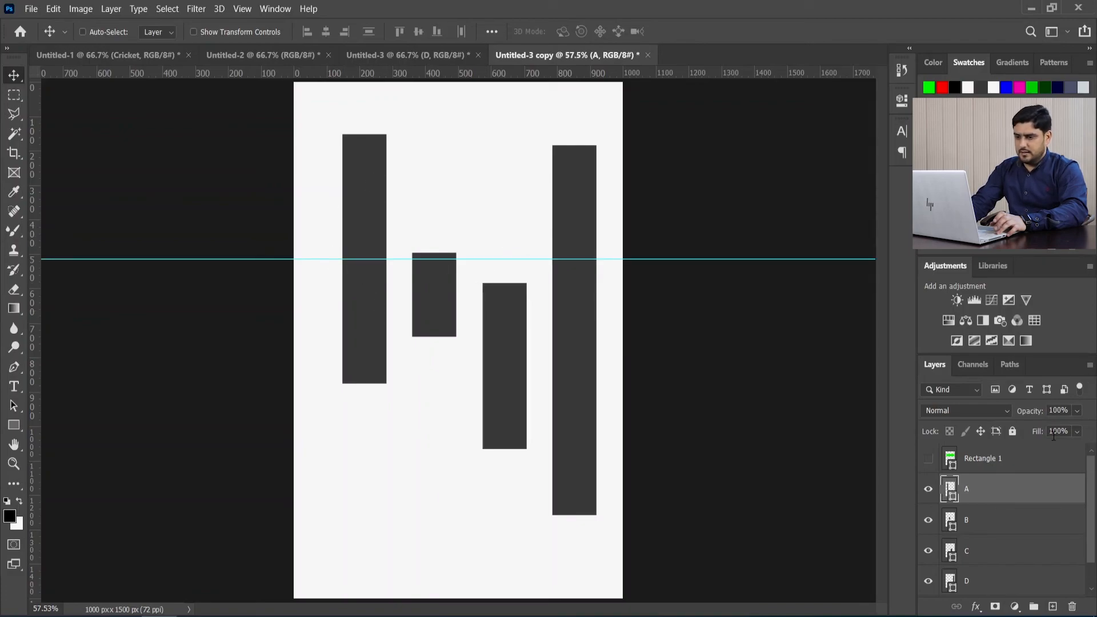
click(1004, 525)
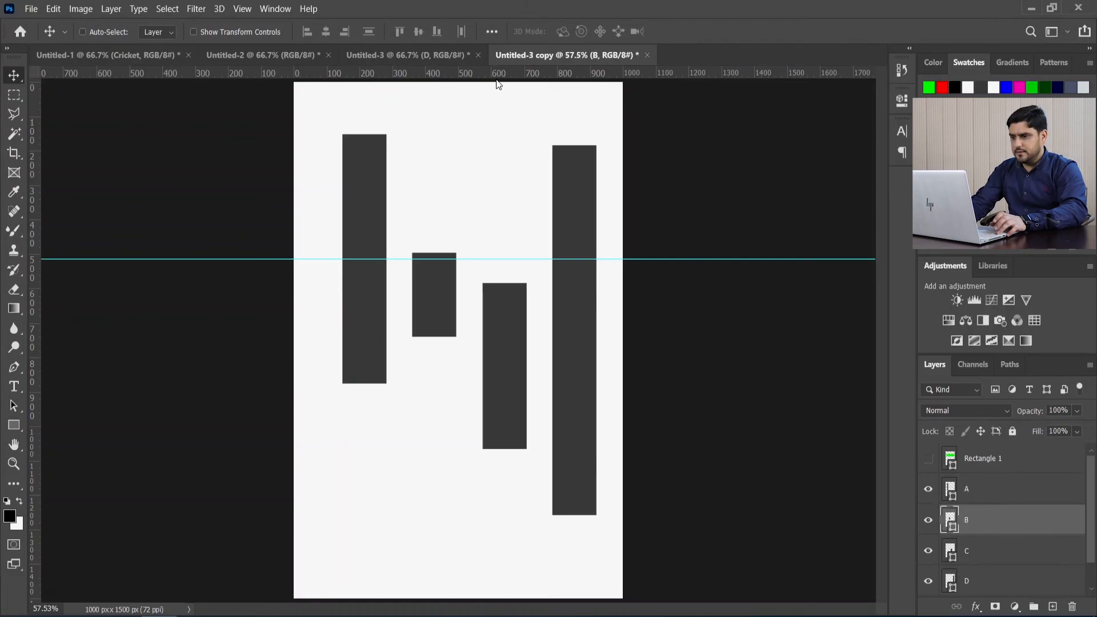
drag(496, 75, 490, 295)
Step: Add horizontal guides through the vertical centers of bars C and D
click(1016, 551)
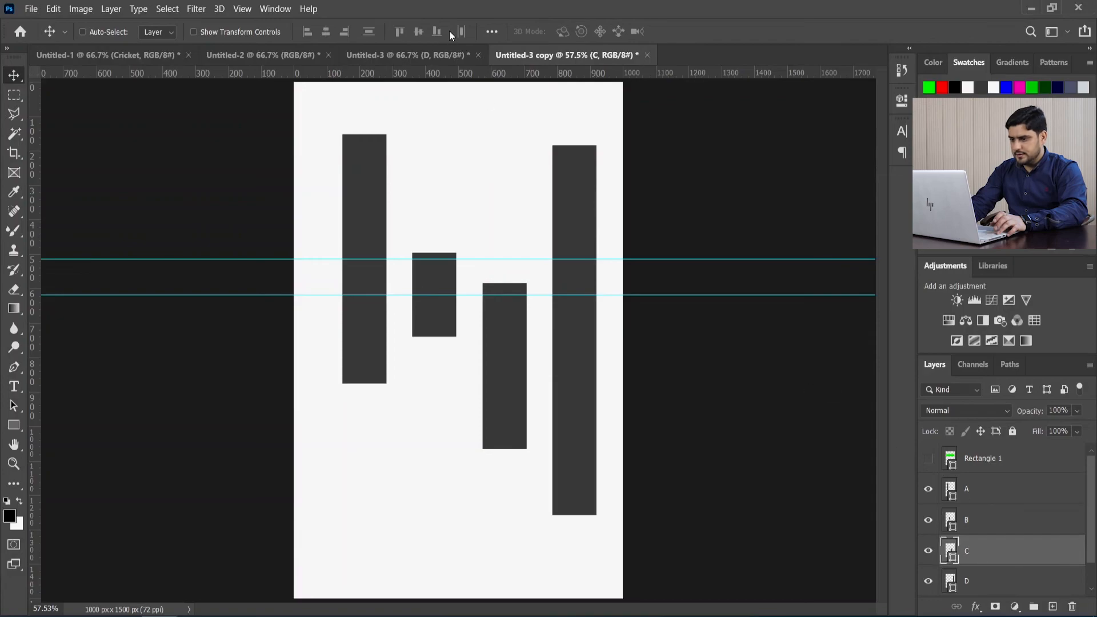
drag(475, 73, 484, 370)
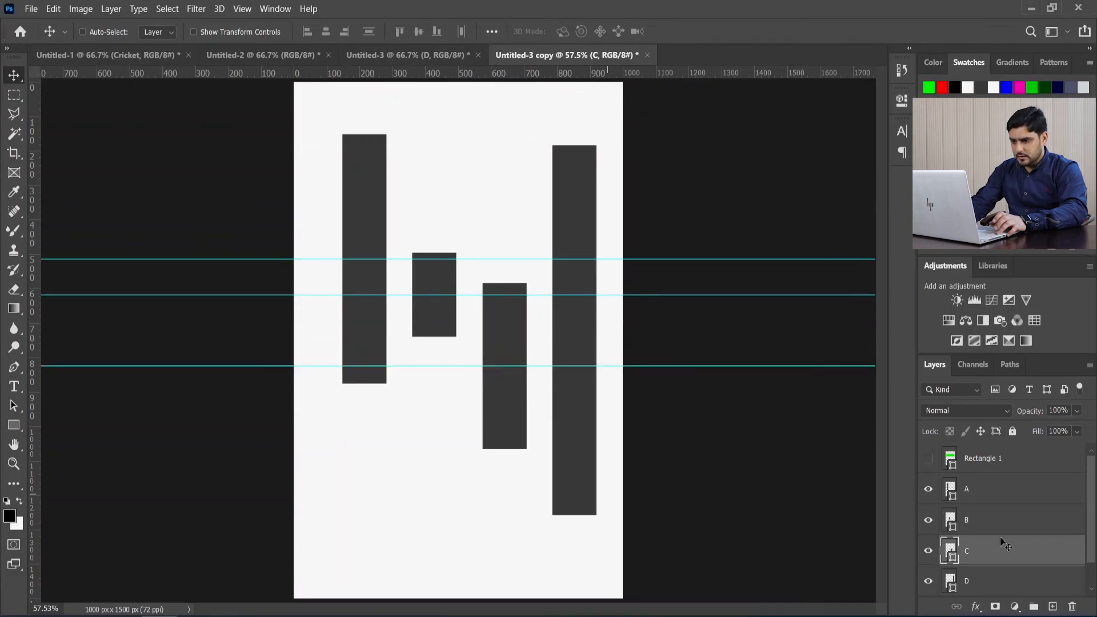
scroll(1023, 541, down, 1)
click(984, 555)
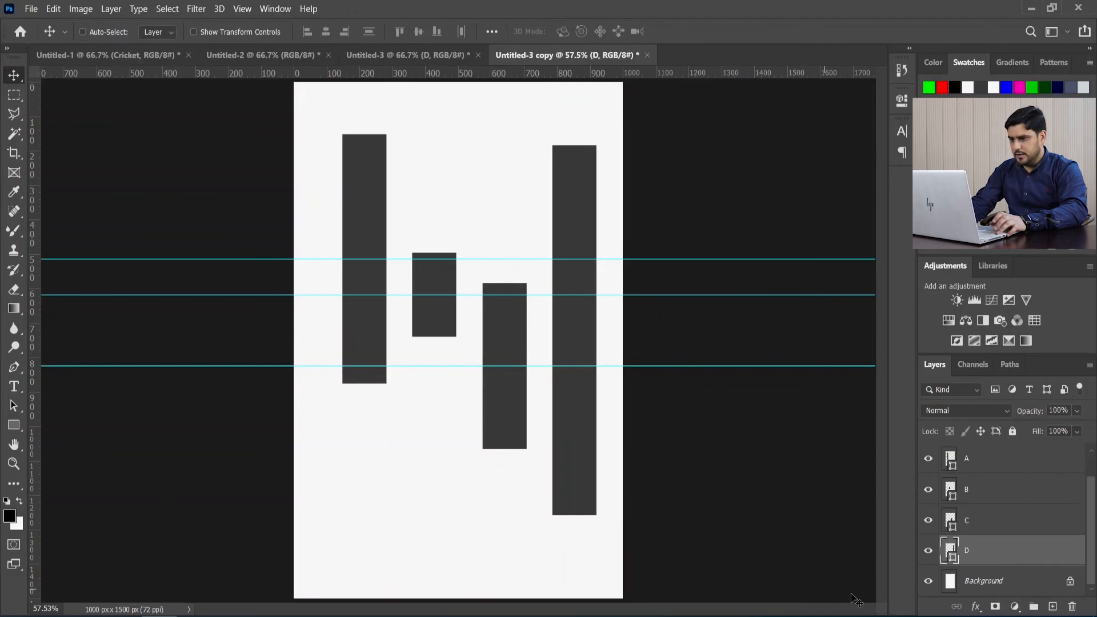
drag(615, 74, 644, 332)
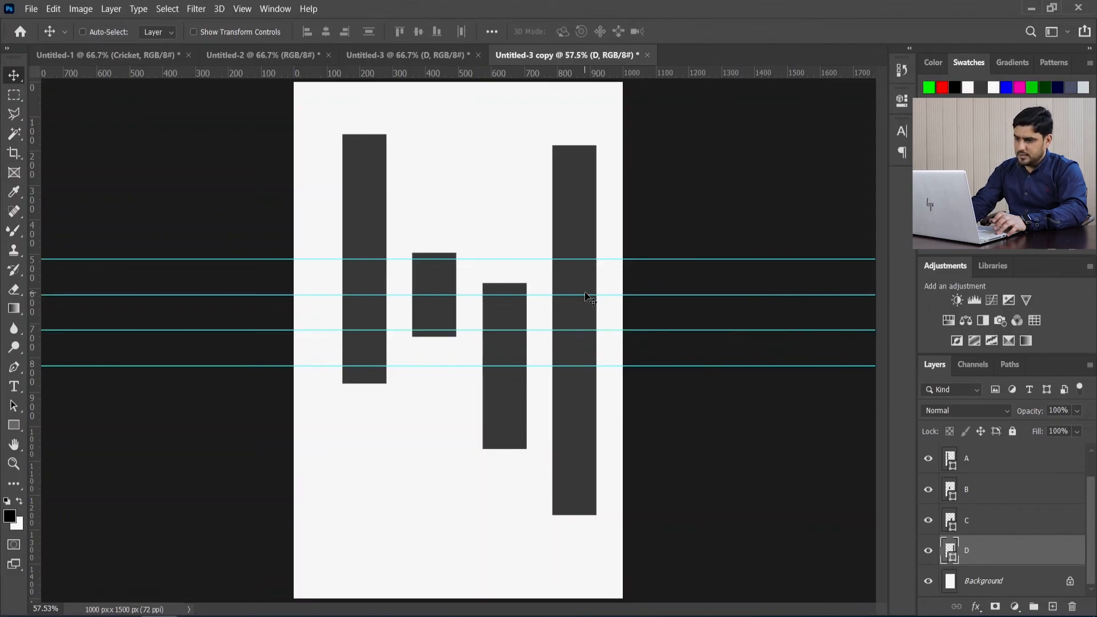
Step: Show the Rectangle 1 layer and transform its green rectangle to about 42% height so it fits between the two uppermost center guides
scroll(1037, 487, up, 1)
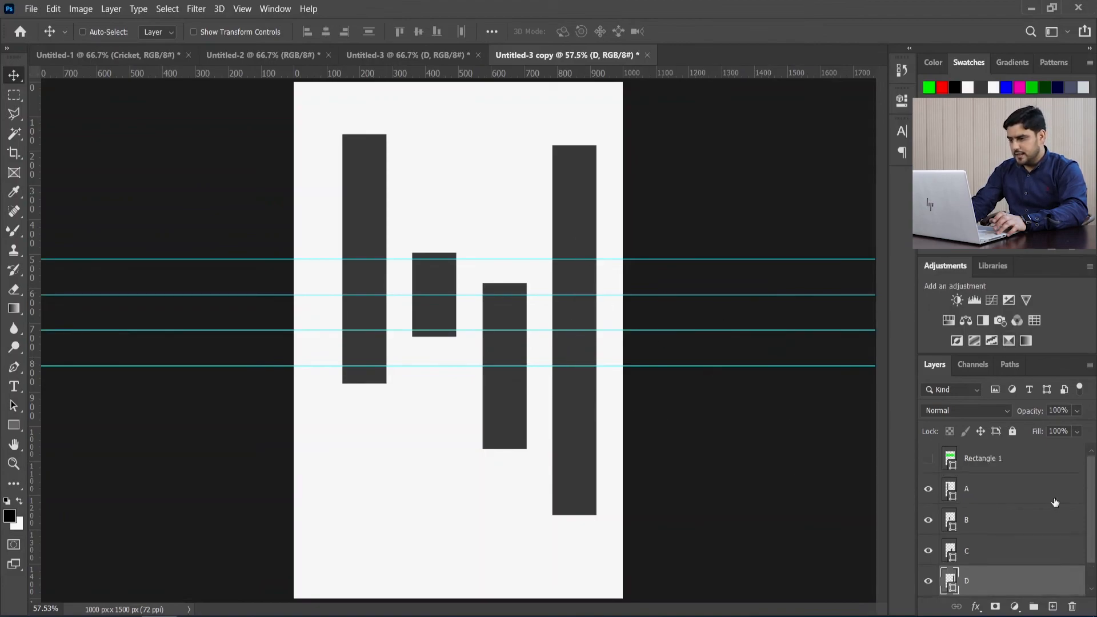
click(932, 460)
click(1023, 461)
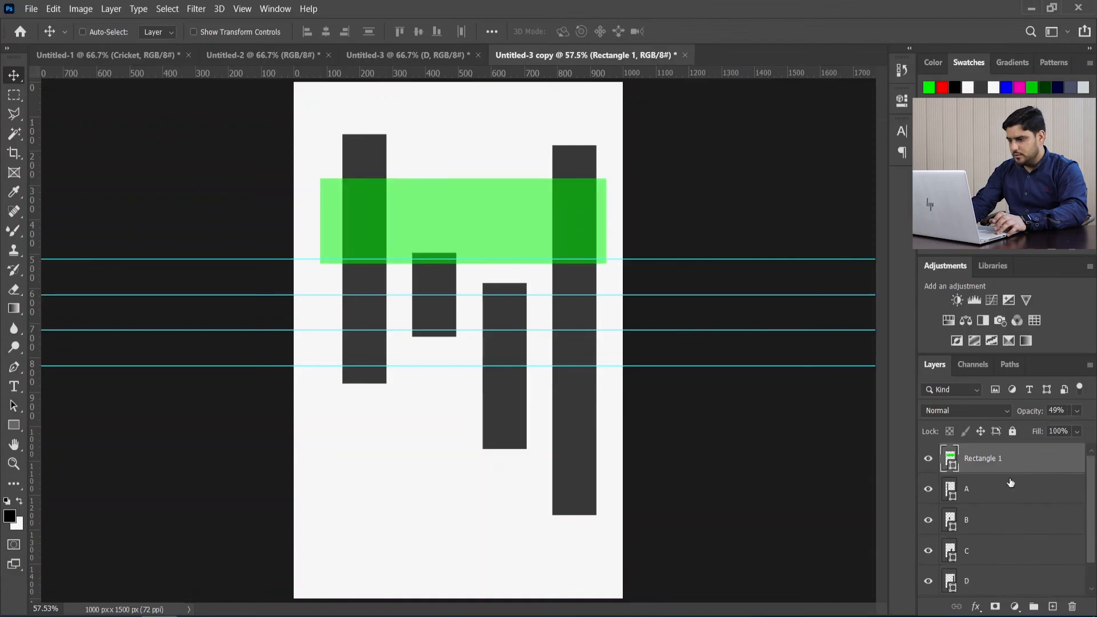
drag(493, 200, 522, 279)
key(ctrl+t)
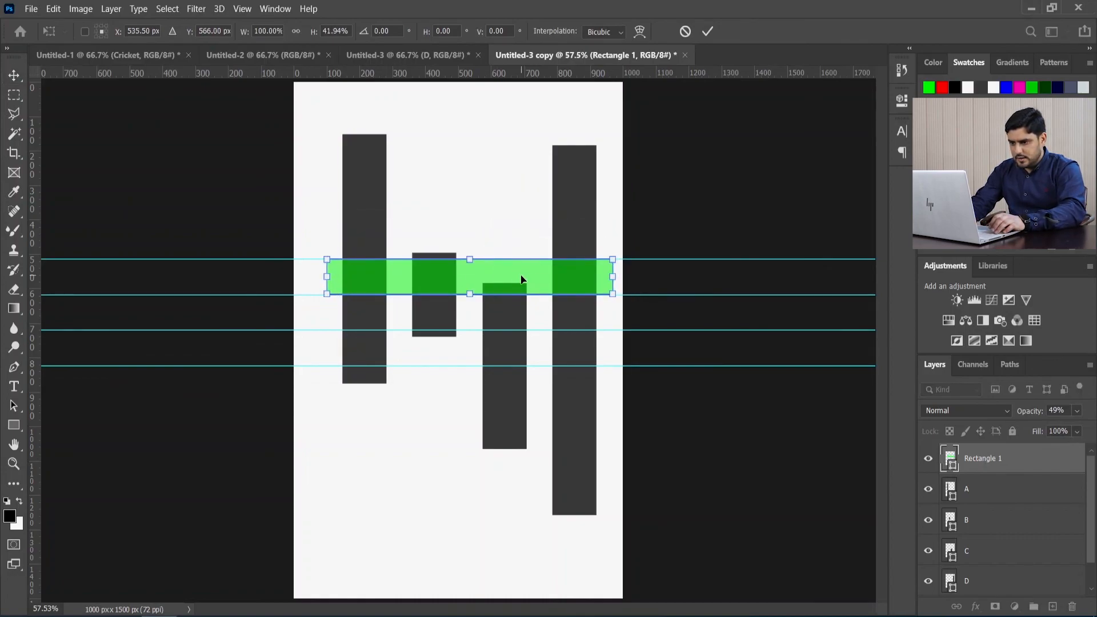
click(709, 36)
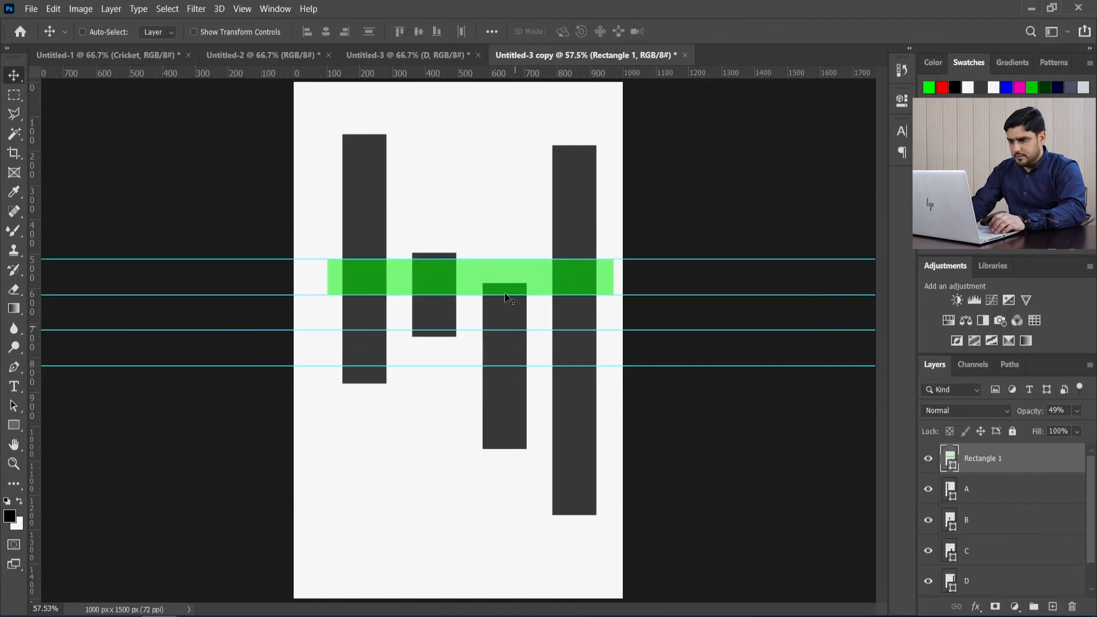
Step: Move the green rectangle straight down between the two lowest center guides
drag(531, 292, 541, 350)
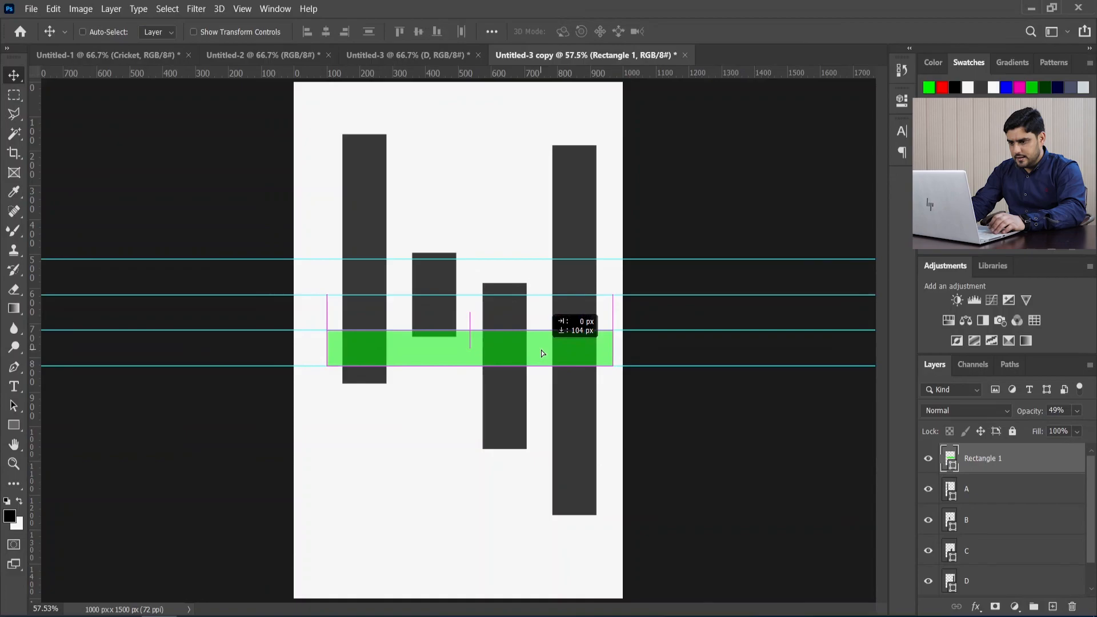